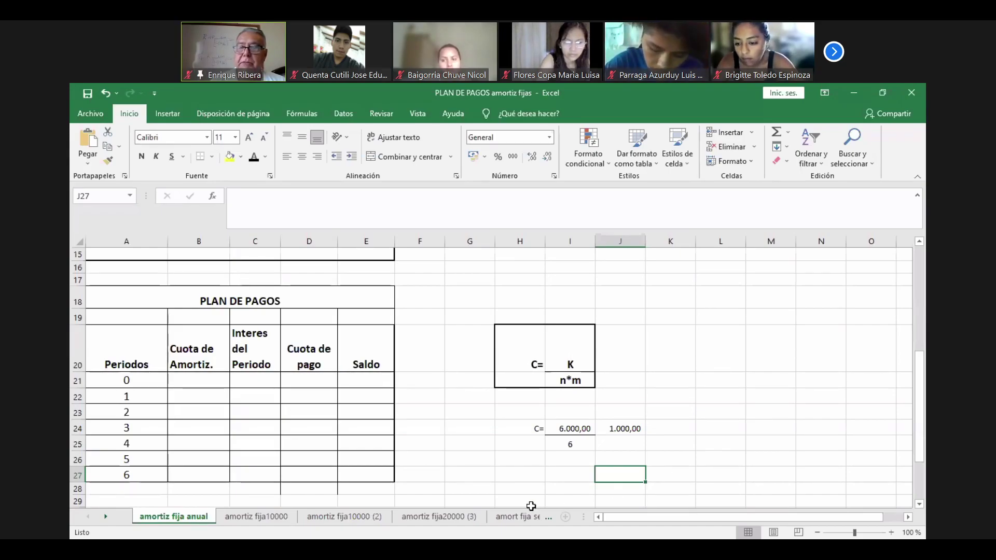
Step: Change the loan's Fecha de desembolso to 03/01/2021
left_click(476, 459)
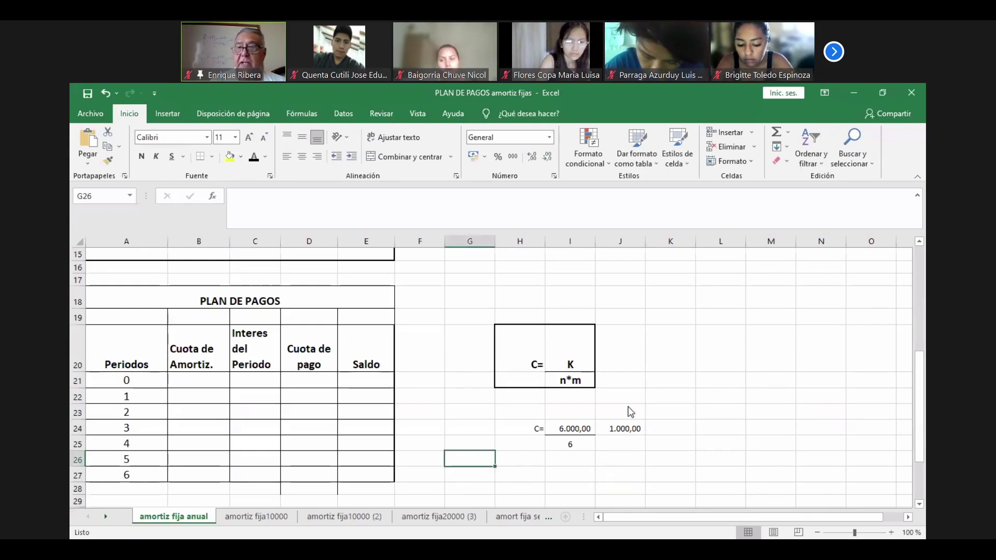
left_click_drag(921, 369, 914, 300)
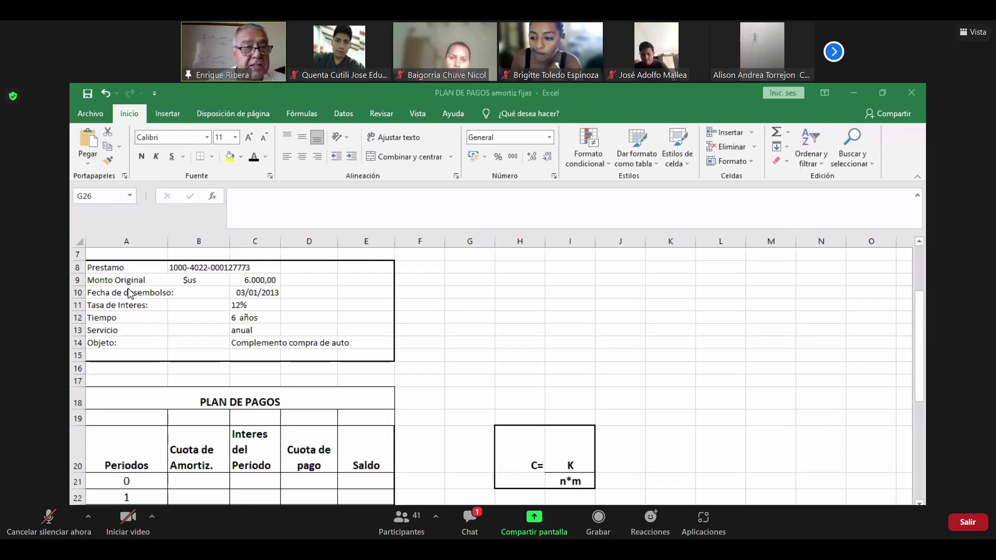
left_click(274, 295)
right_click(276, 200)
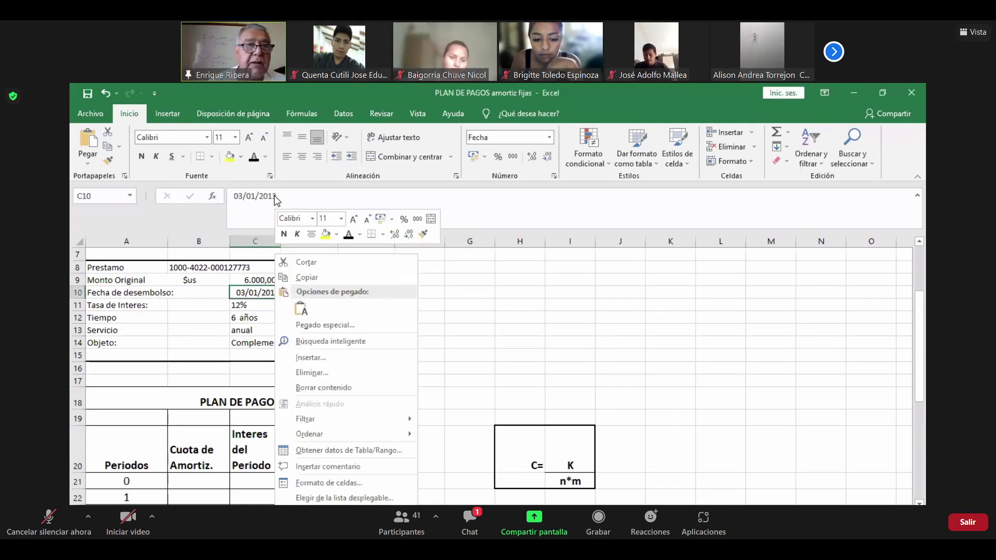
left_click(306, 206)
key("BackSpace")
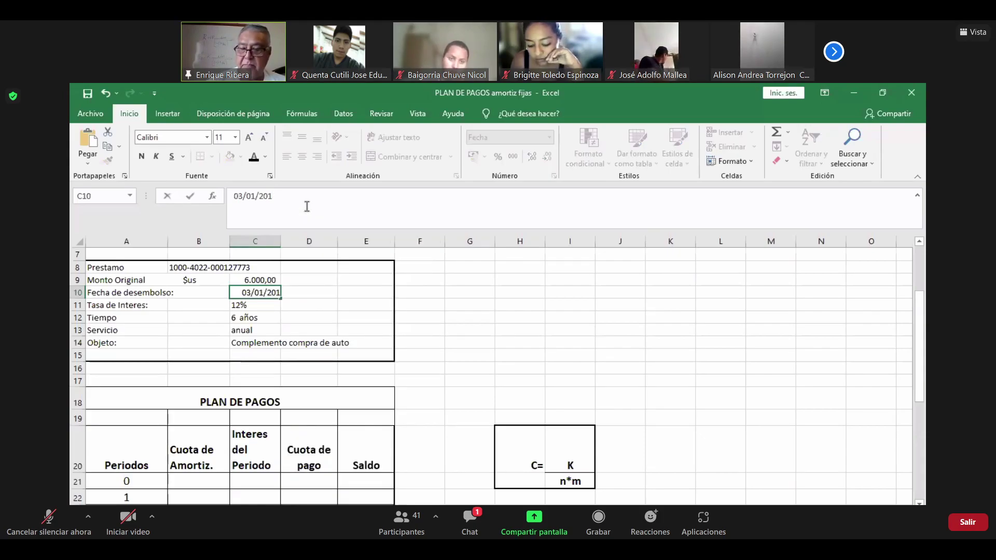
key("BackSpace")
type("21")
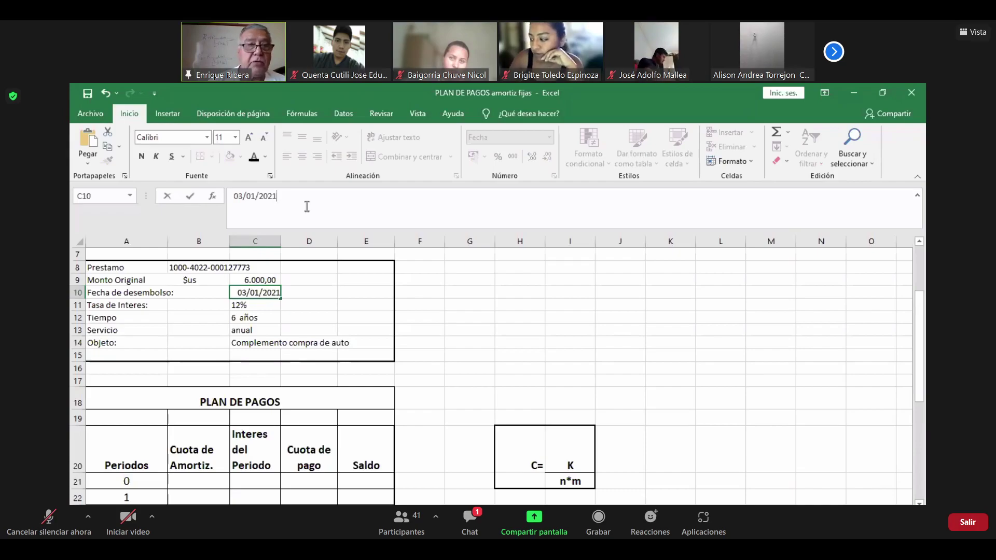
left_click(485, 306)
Step: Review the loan's interest rate, term and service frequency, the C = K/(n*m) calculation, and the empty period 0 row
left_click(254, 307)
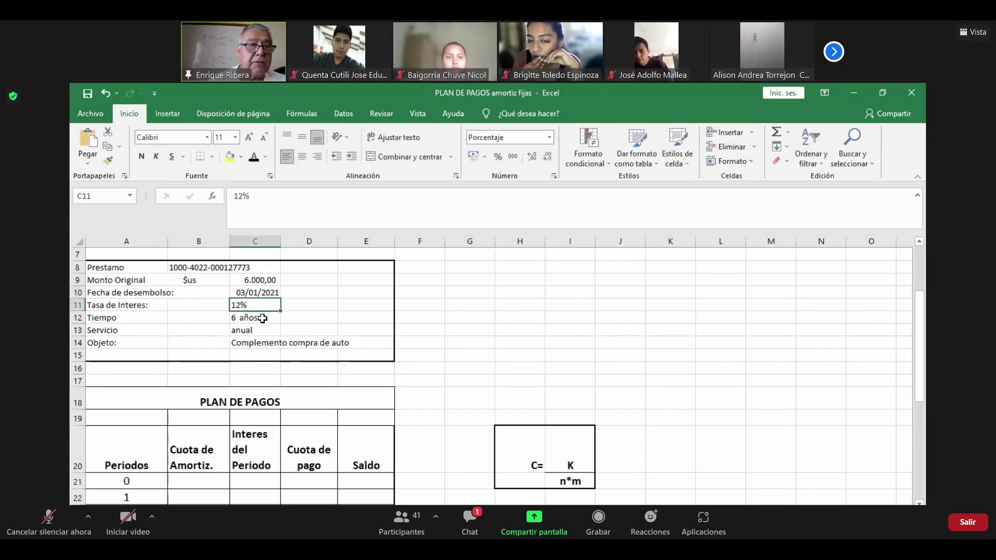
left_click(263, 318)
left_click(258, 333)
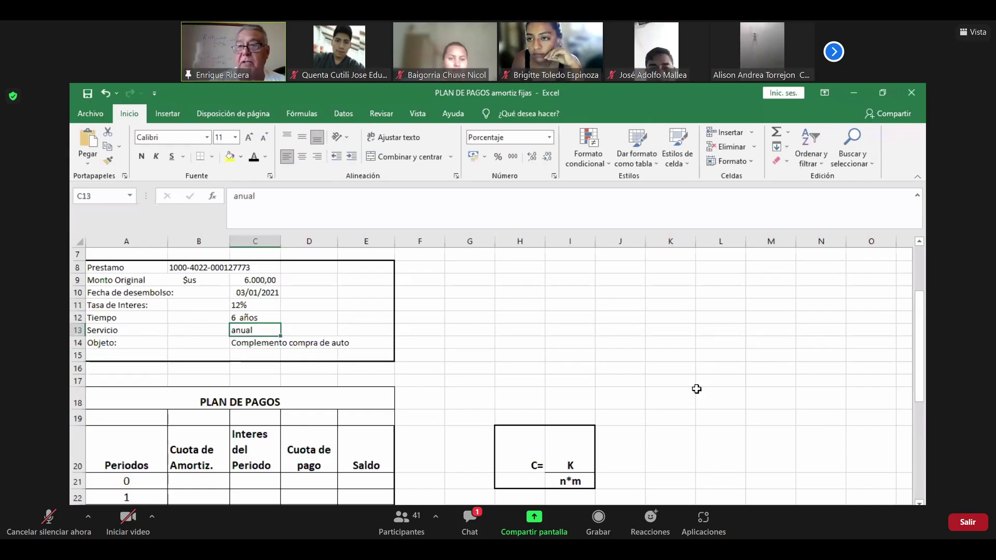
left_click_drag(919, 314, 921, 404)
left_click(627, 366)
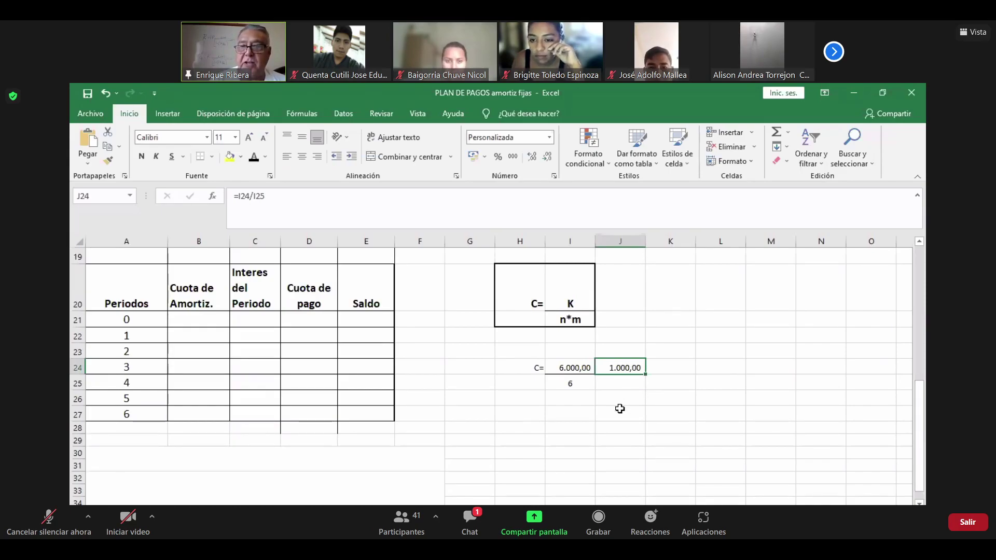
left_click(487, 452)
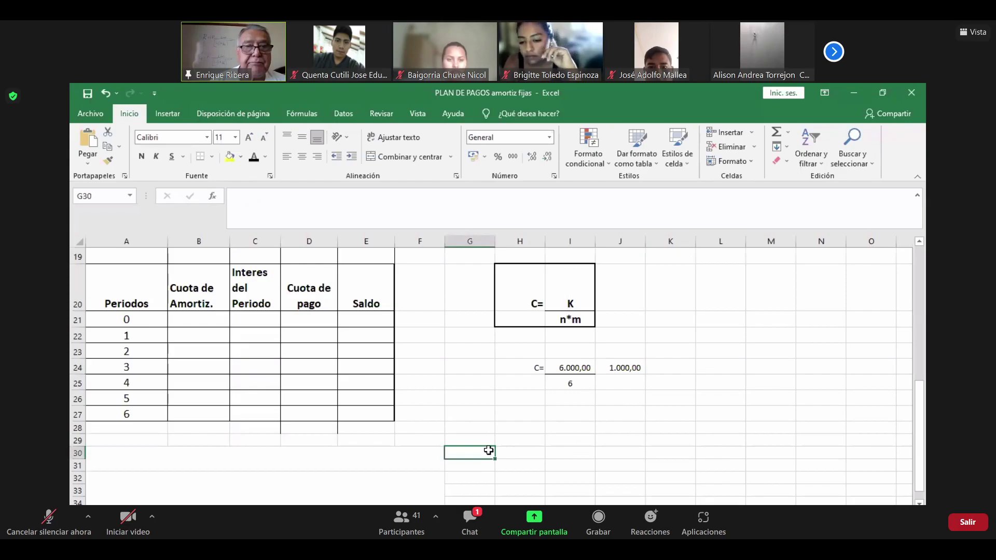
left_click(191, 316)
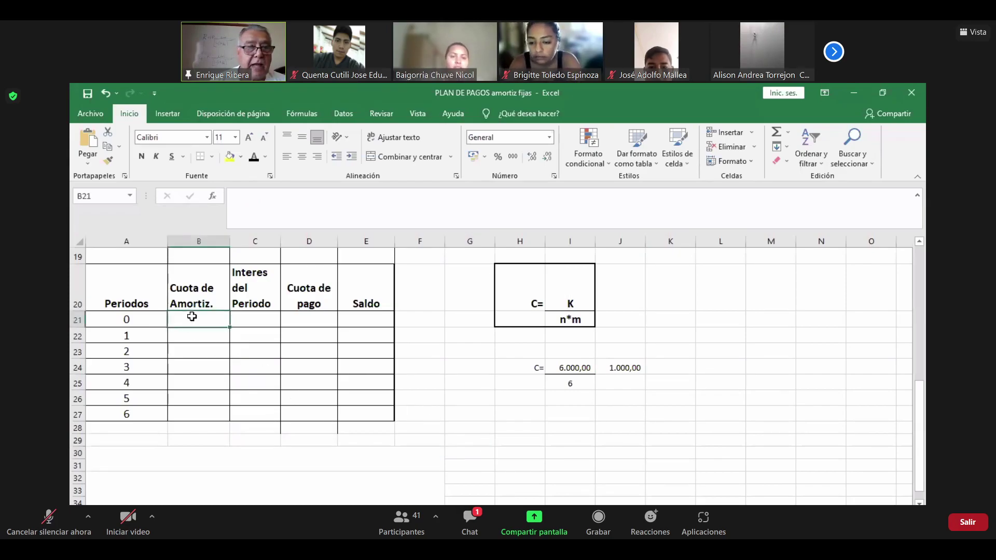
left_click(319, 316)
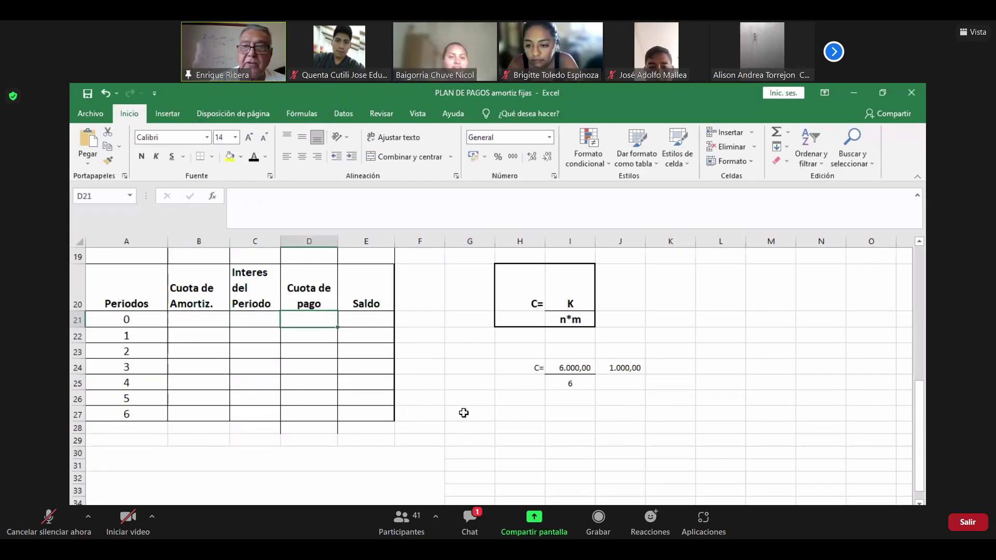
left_click(193, 323)
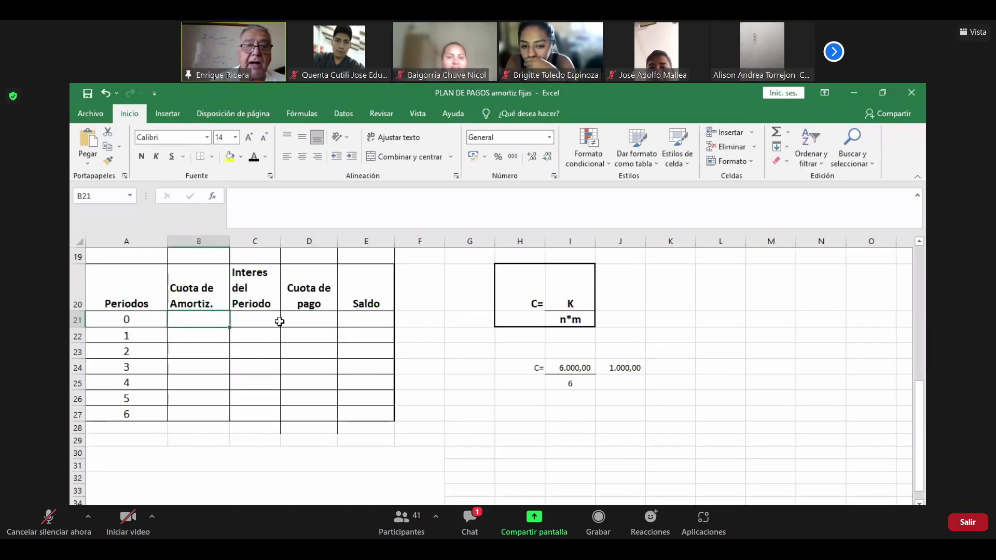
Step: Enter 6000 as the Saldo of period 0 and make its font black
left_click(358, 321)
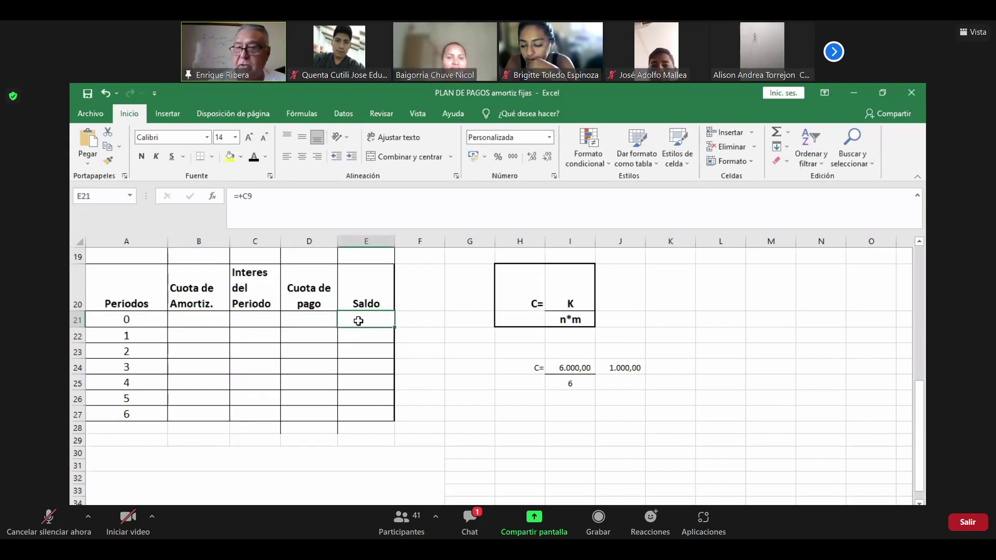
type("6")
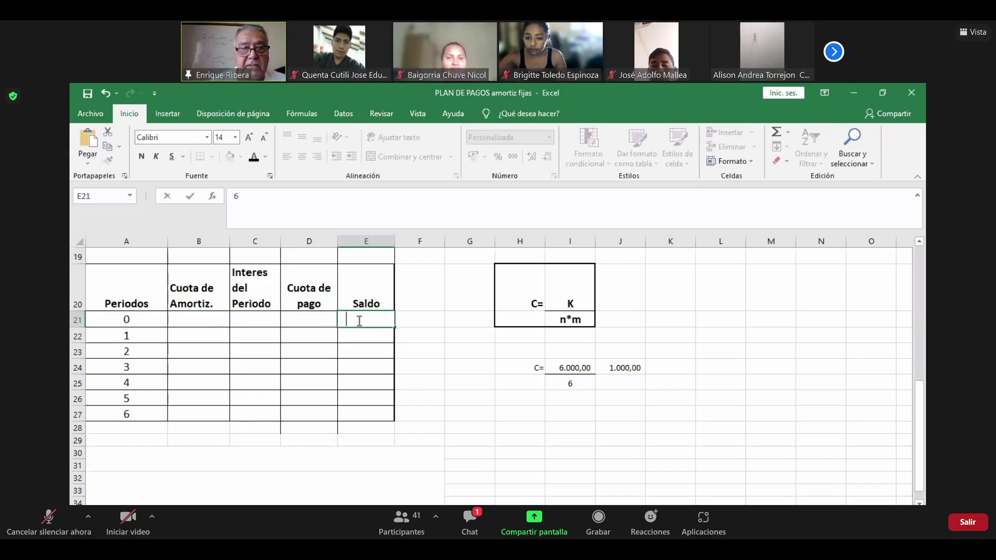
type(".00")
key("Return")
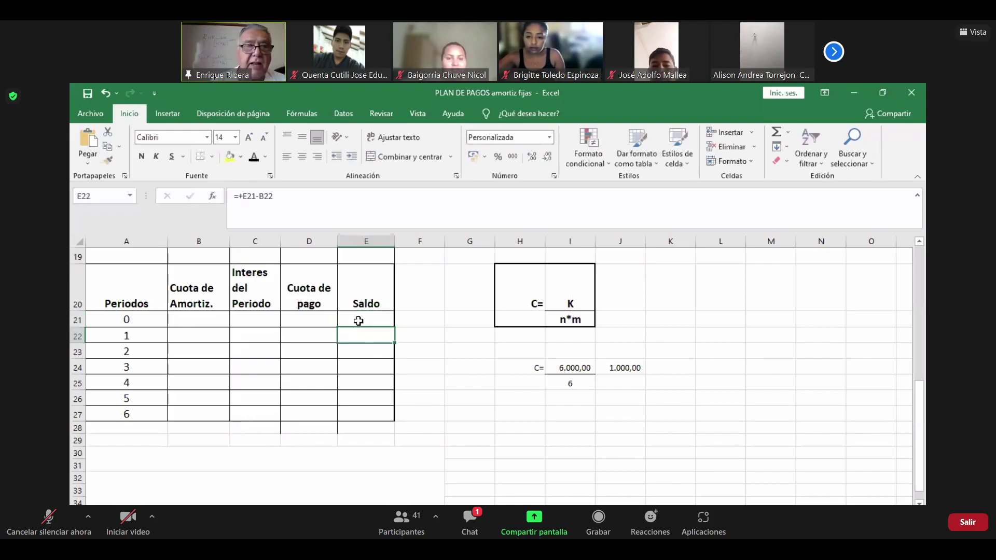
left_click(358, 321)
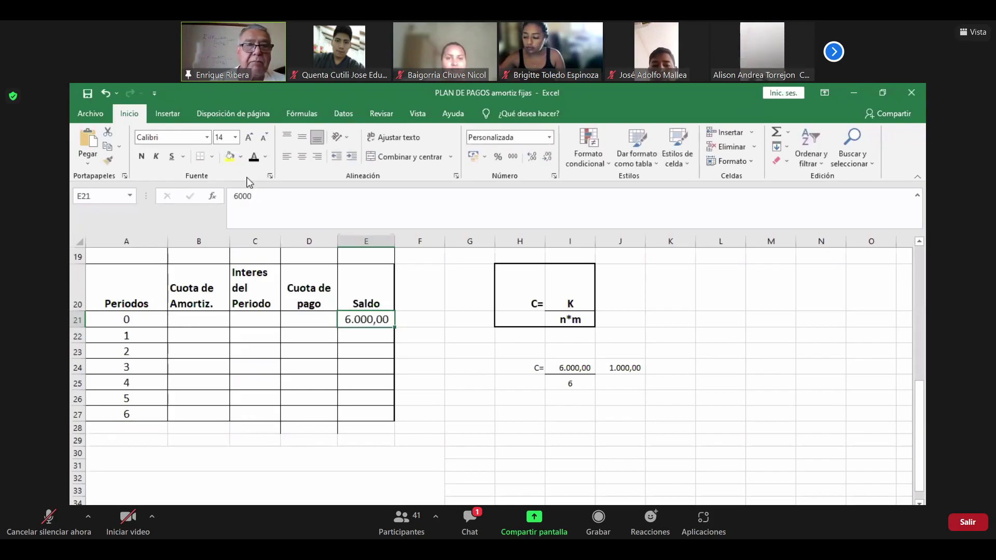
left_click(477, 442)
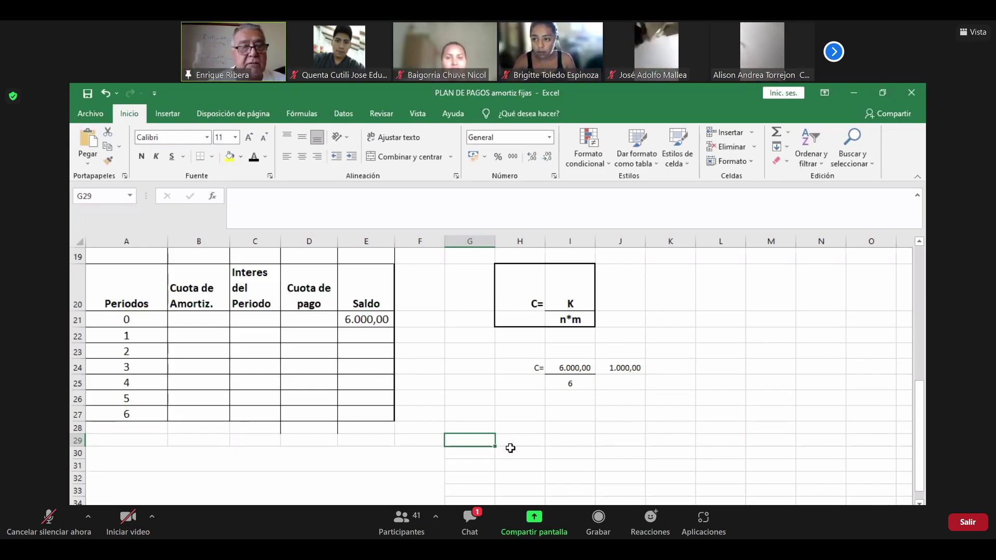
Step: Reveal the hidden Cuota de Amortiz. of period 1 by setting its font colour to black
left_click(369, 420)
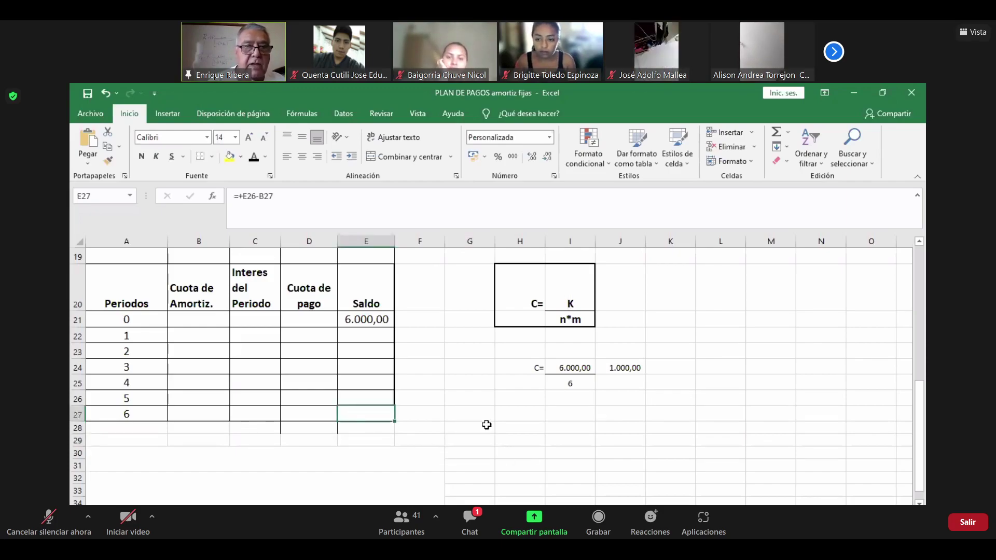
left_click(508, 425)
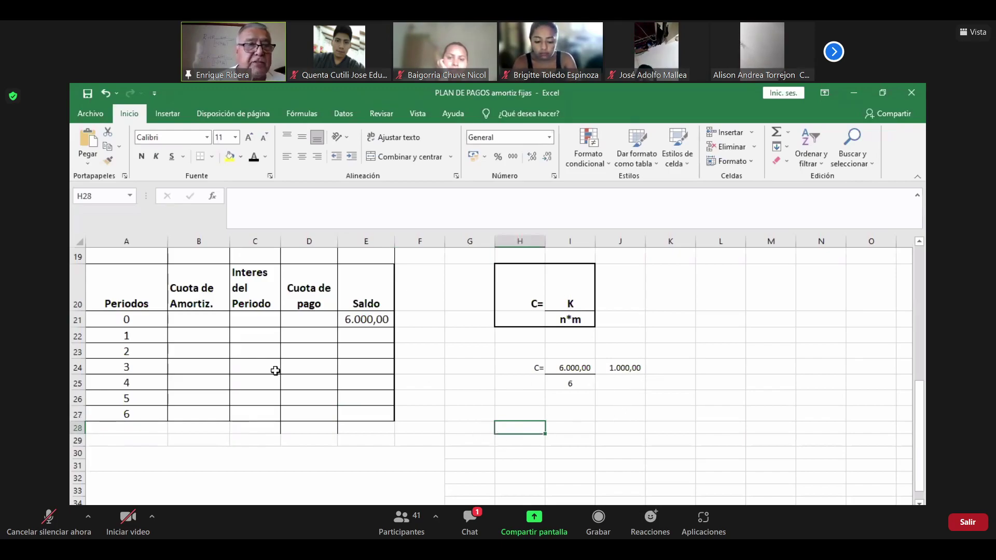
left_click(190, 336)
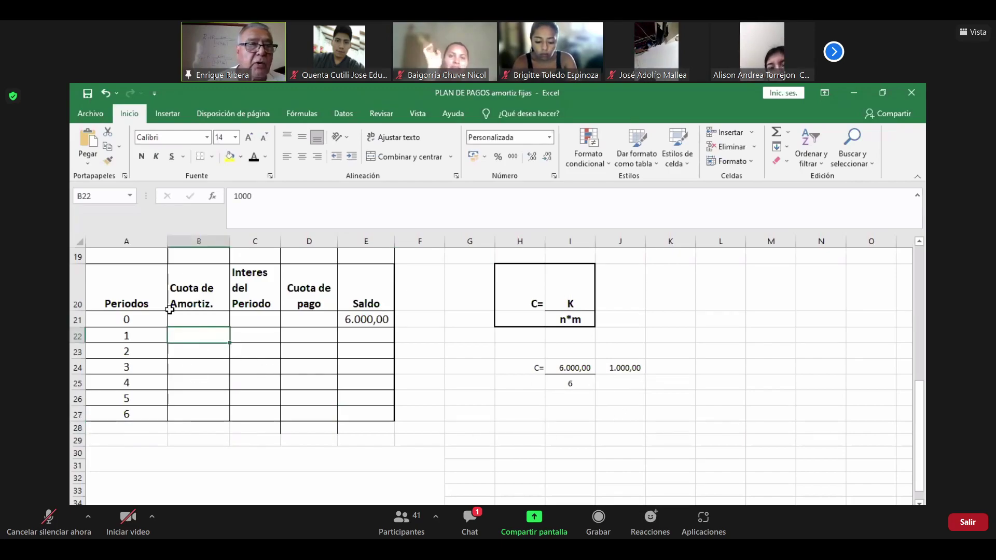
left_click(254, 156)
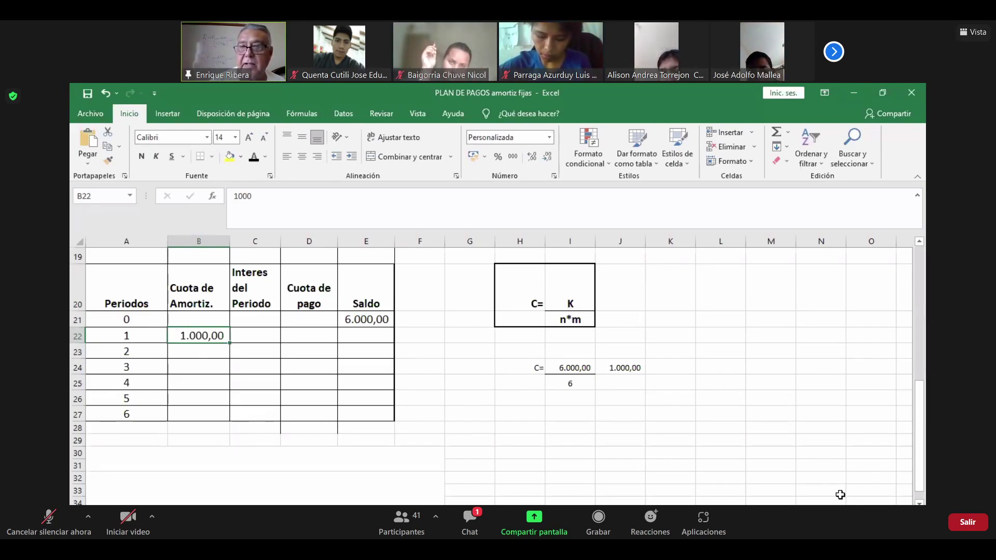
left_click(356, 314)
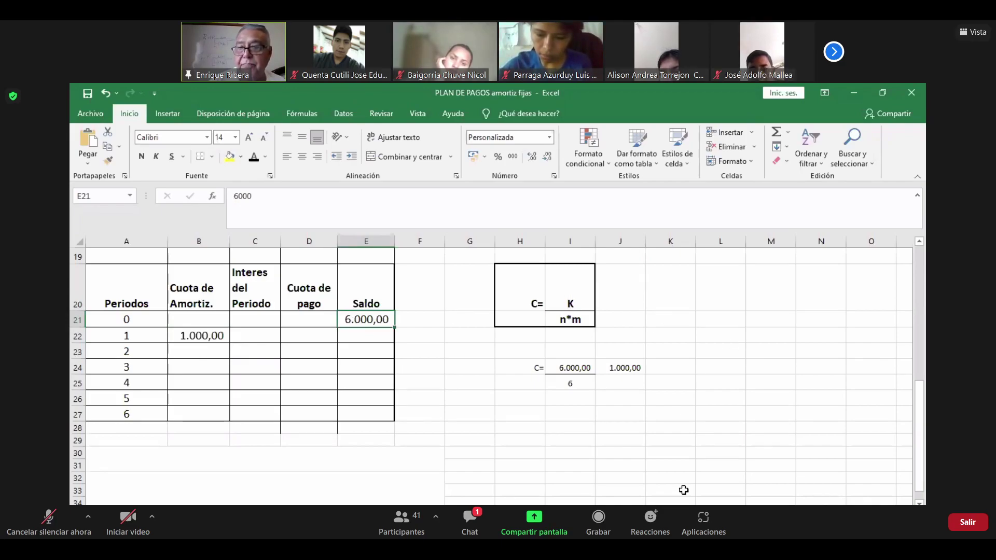
left_click(468, 366)
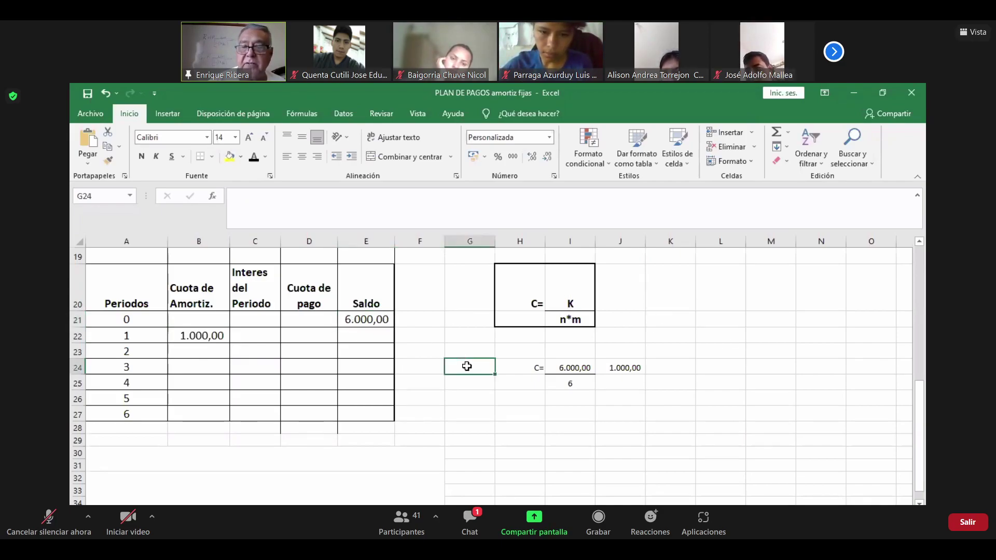
Step: Reveal period 1's Interes del Periodo and Cuota de pago by setting their font colour to black
left_click(367, 318)
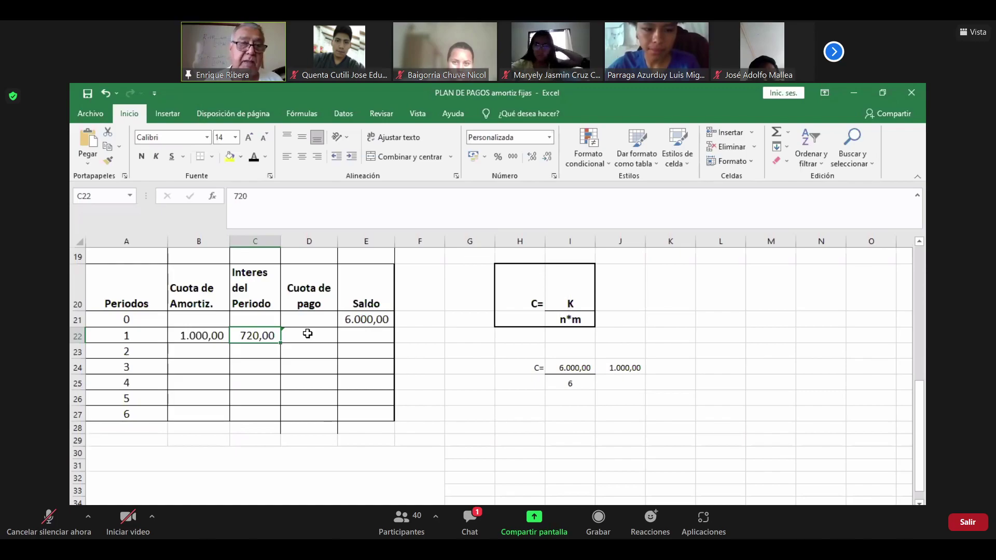
left_click(307, 333)
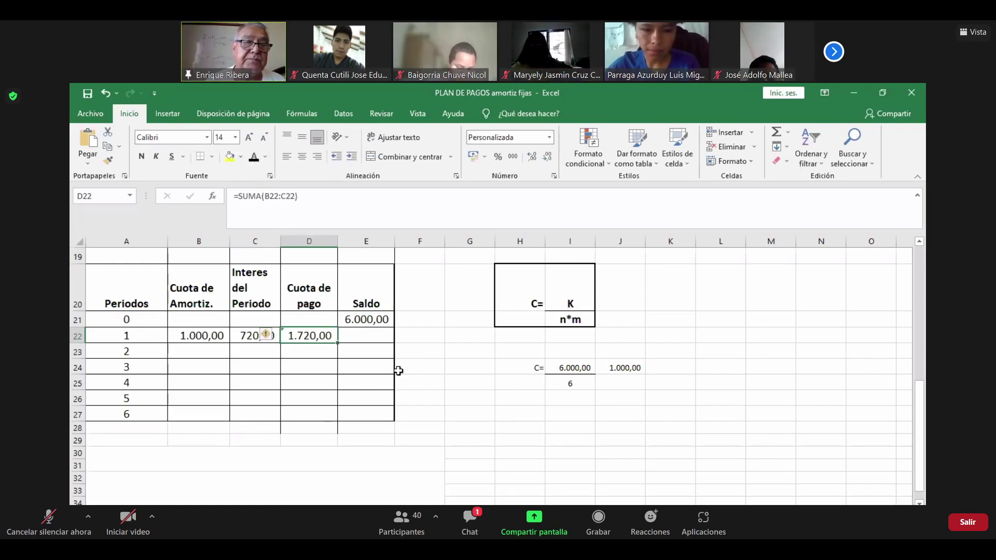
left_click(521, 430)
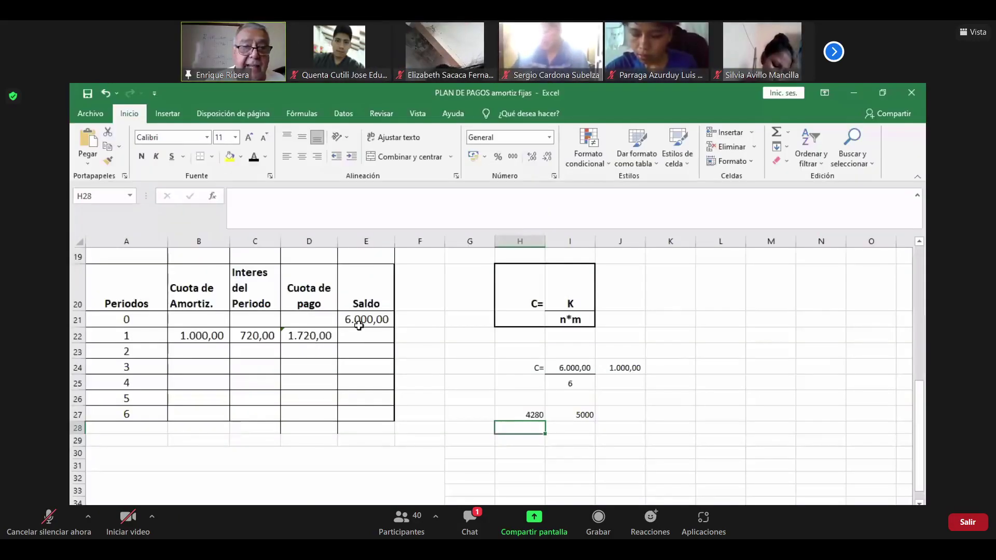
left_click(359, 324)
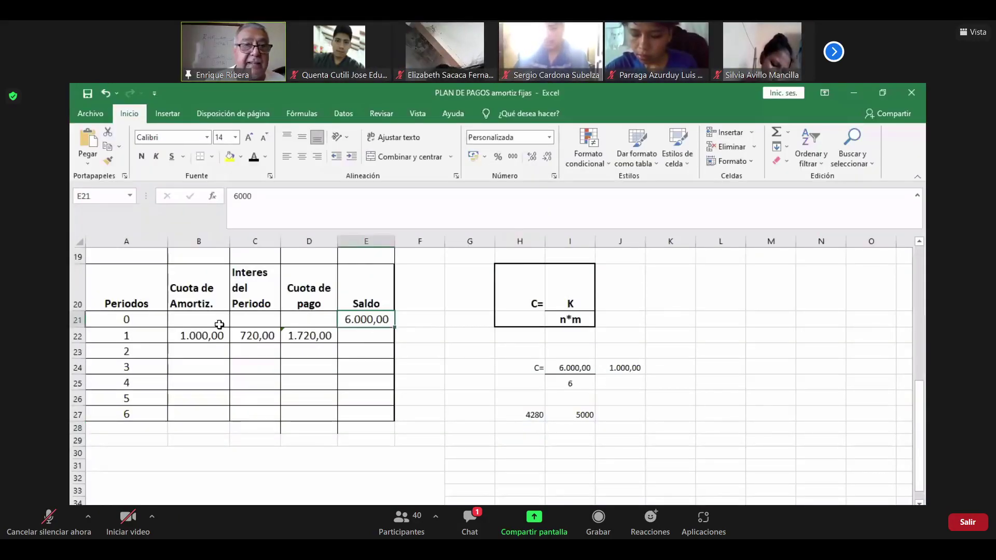
left_click(207, 335)
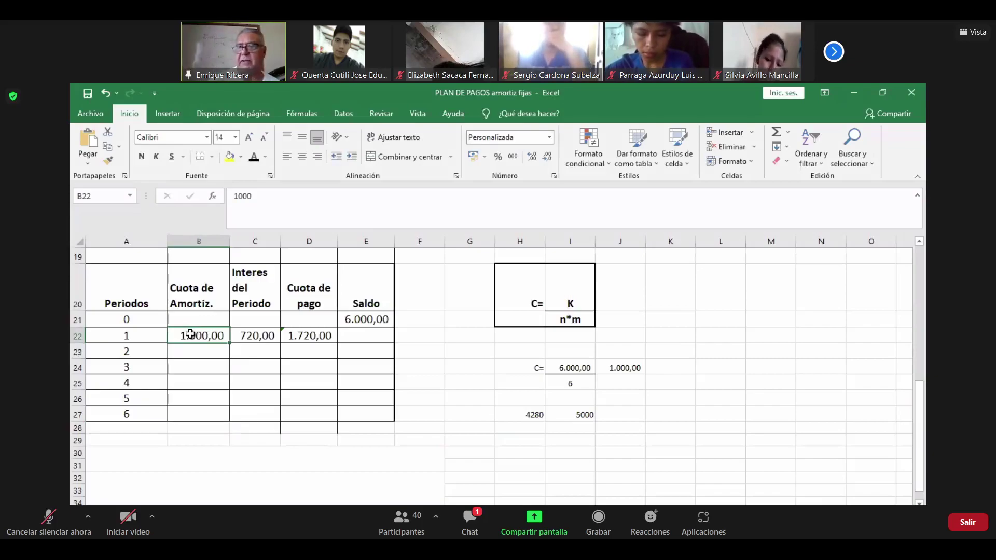
left_click(318, 335)
left_click(375, 339)
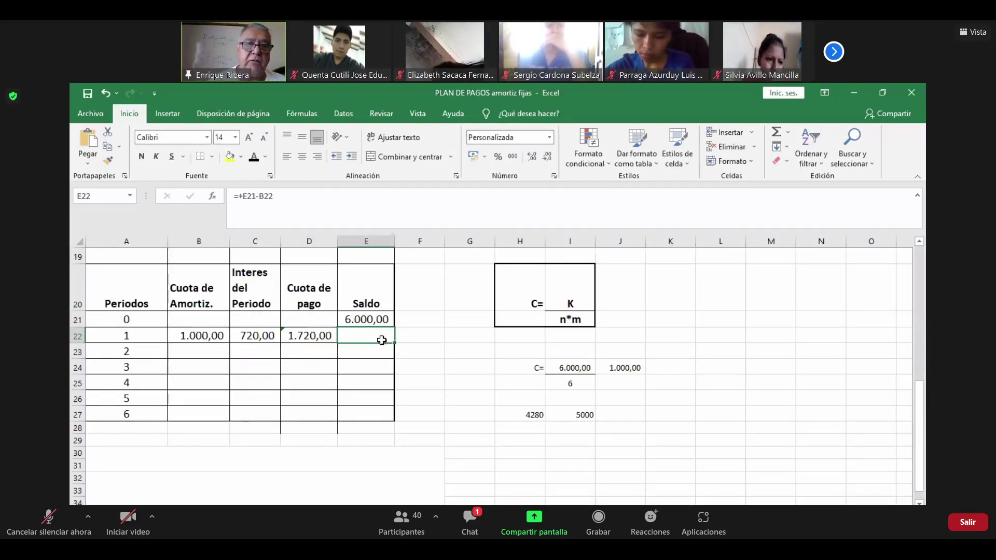
type("+")
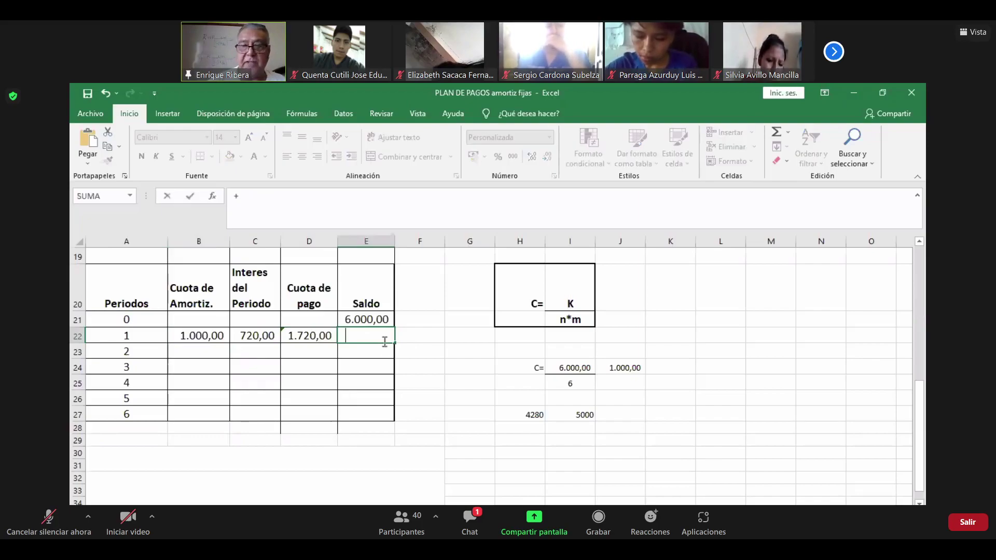
left_click(459, 406)
key("shift+Up")
key("Escape")
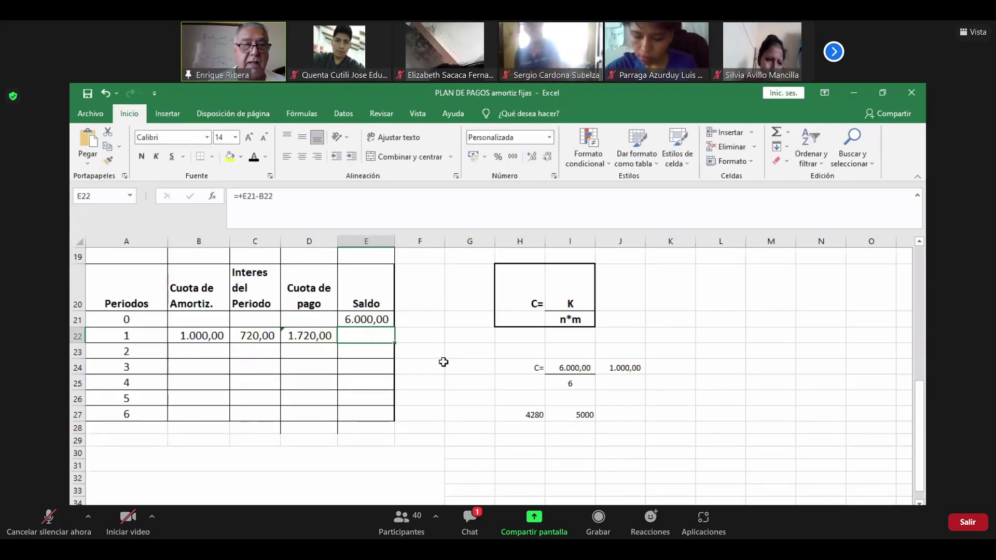
Step: Set the font colour to black for the Saldo of period 1 and the Cuota de Amortiz. of period 2
left_click(436, 352)
left_click(357, 337)
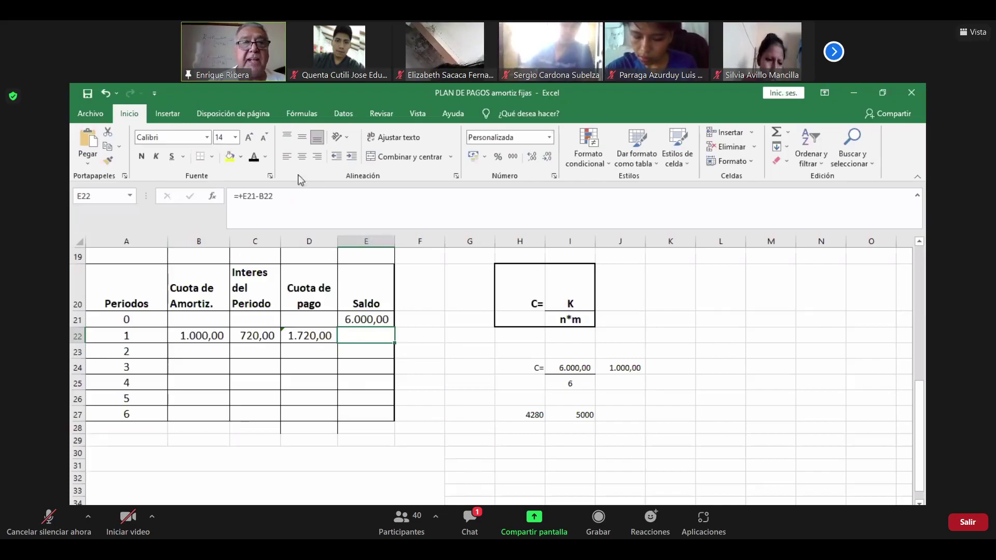
left_click(254, 157)
left_click(459, 411)
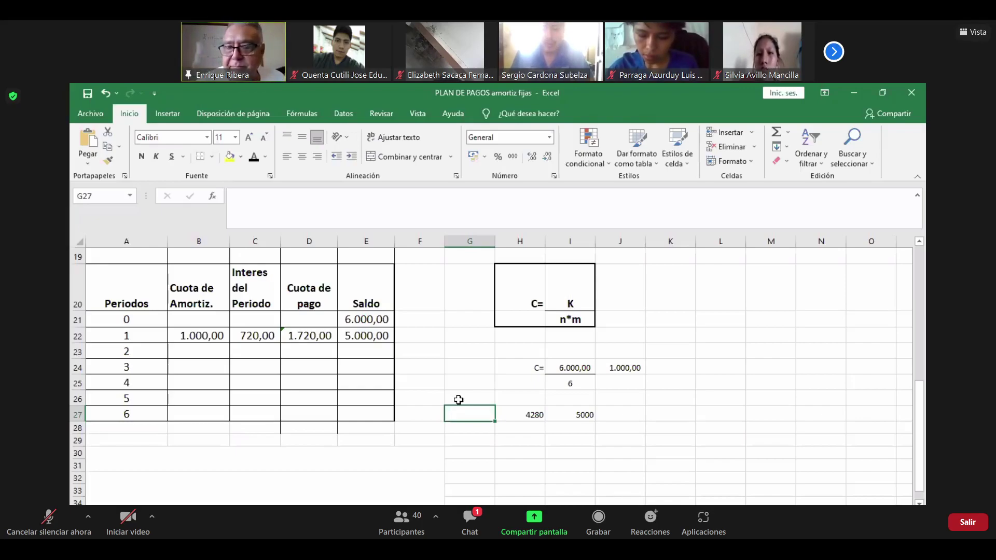
left_click(189, 351)
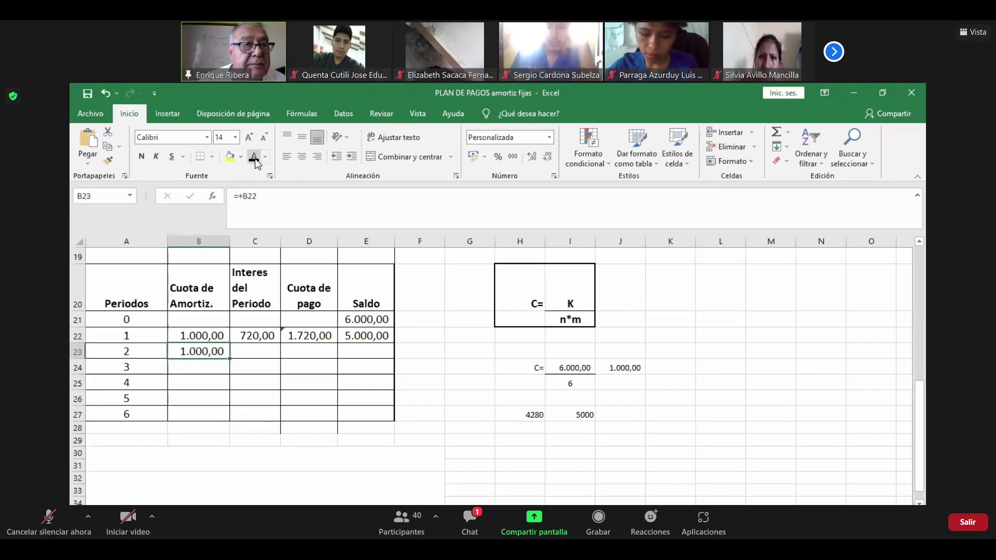
left_click(451, 384)
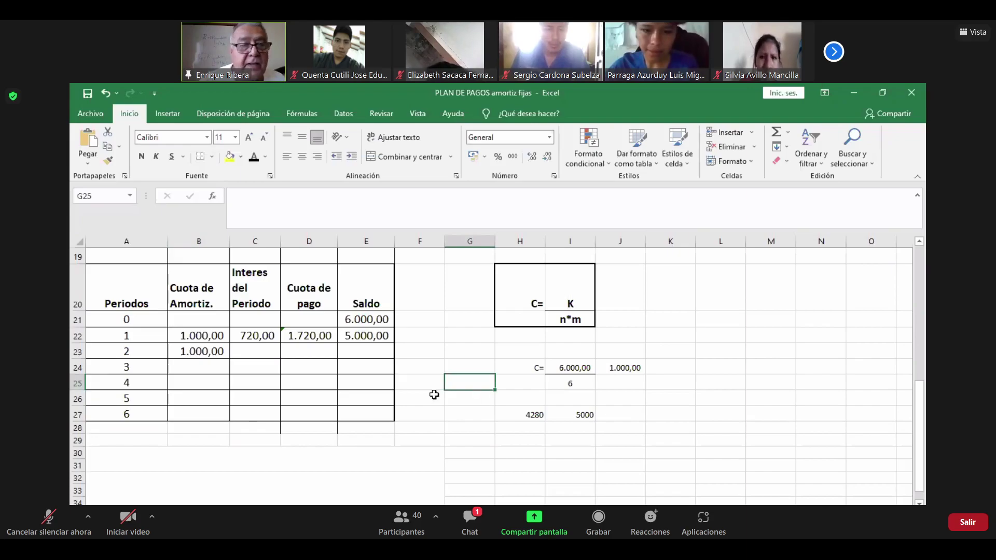
Step: Reveal the hidden Interes del Periodo of period 2 by setting its font colour to black
left_click(241, 351)
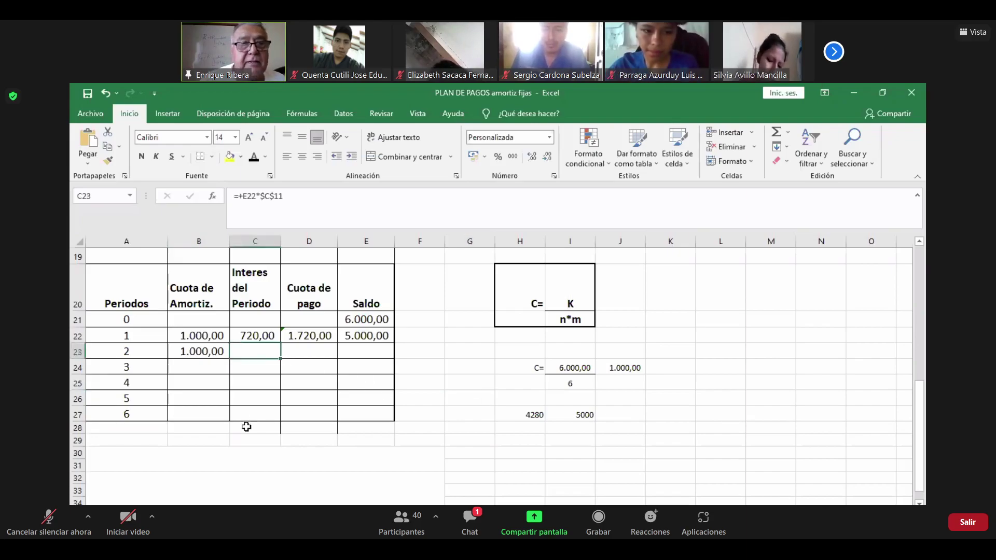
left_click(514, 364)
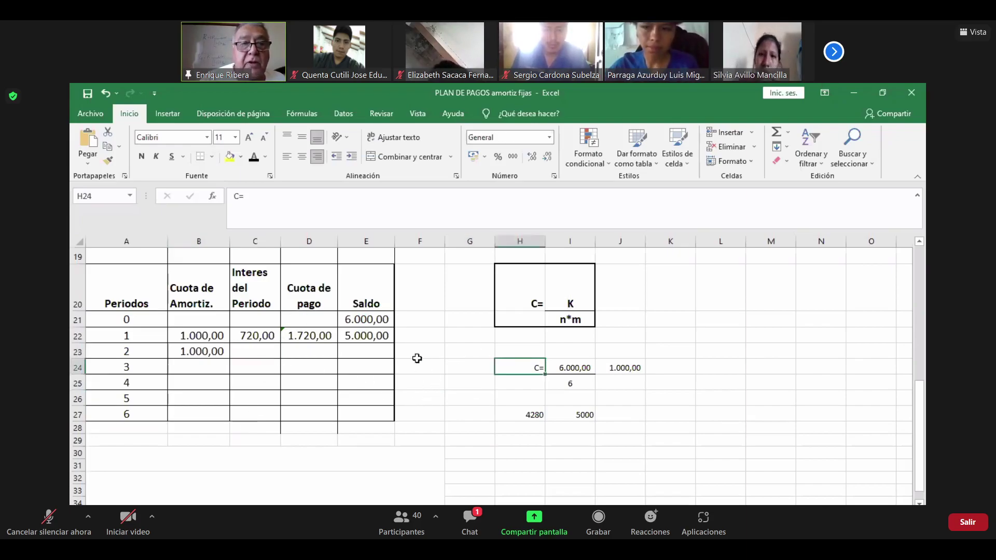
left_click(376, 338)
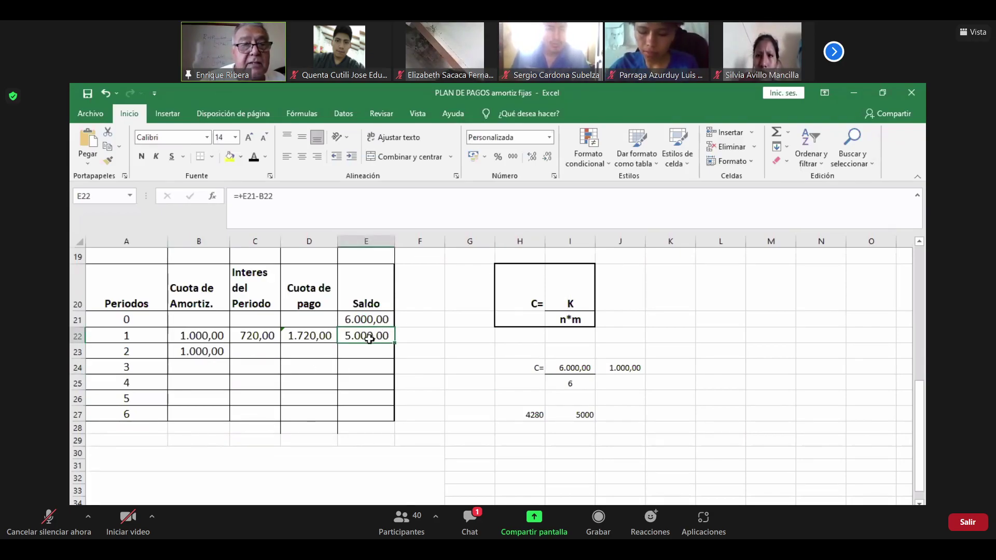
left_click(242, 349)
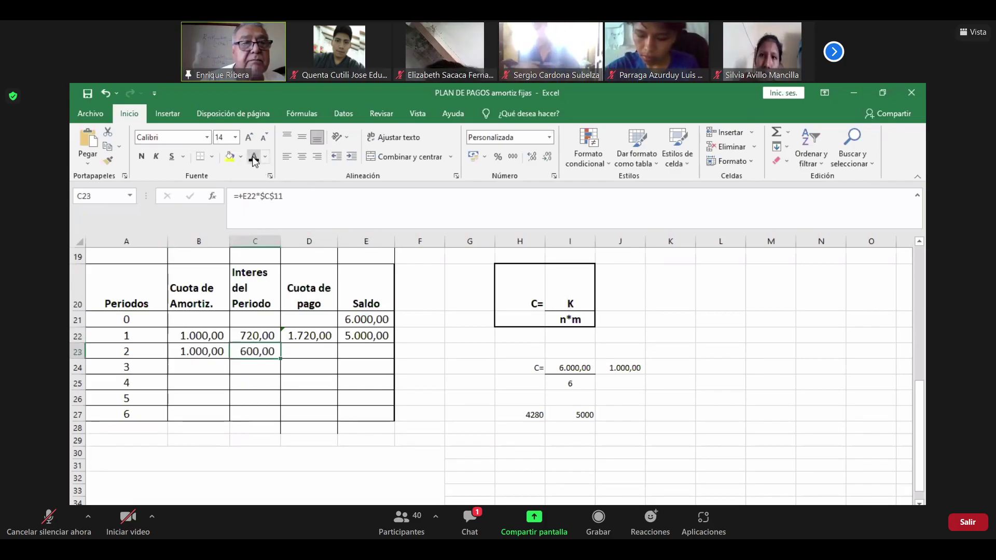
Step: Set the font colour to black for the Cuota de pago and Saldo of period 2
left_click(291, 353)
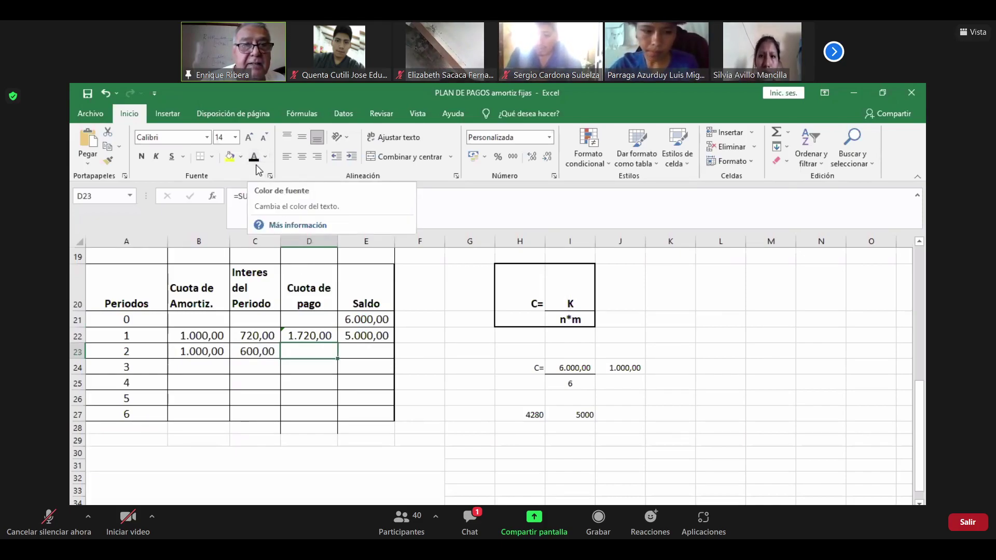
left_click_drag(507, 386, 469, 383)
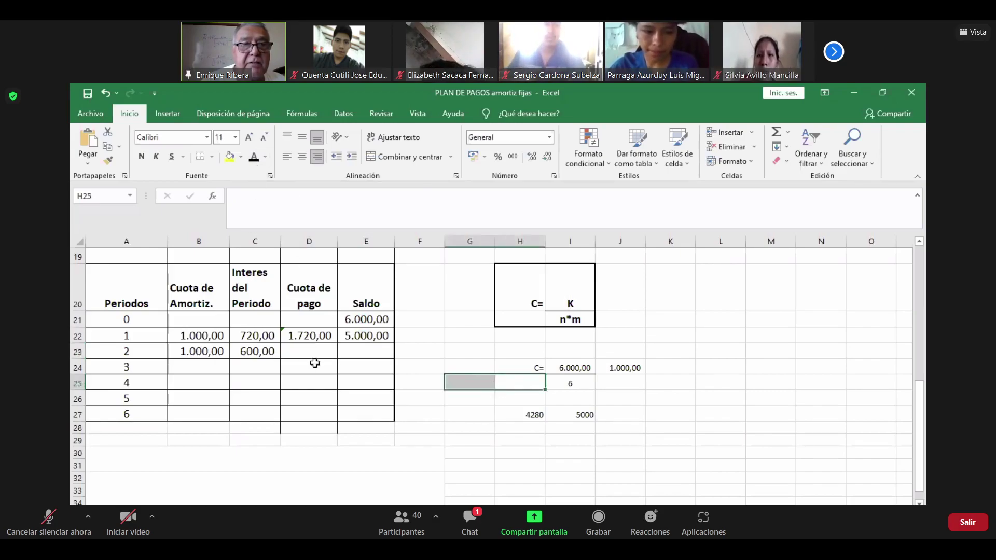
left_click(296, 347)
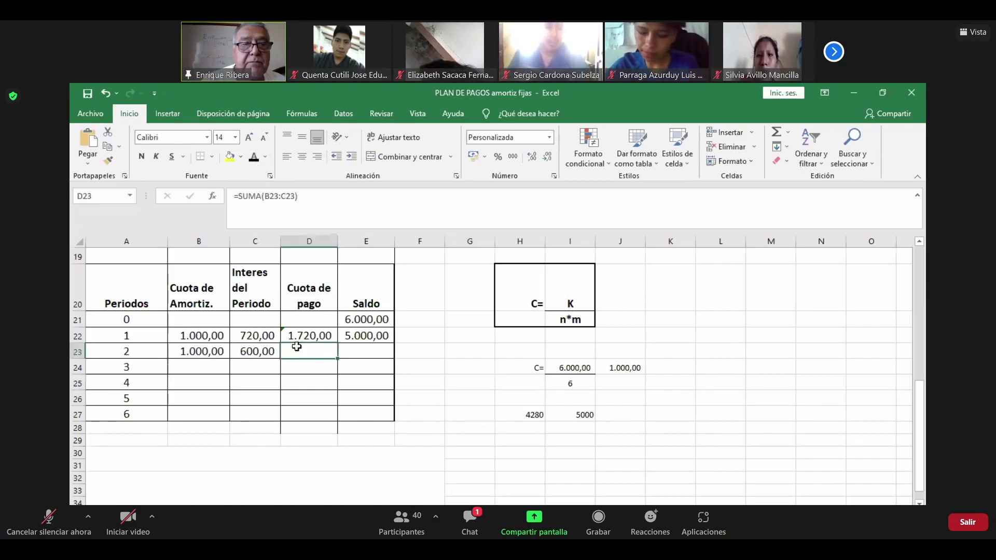
left_click(252, 158)
left_click(367, 346)
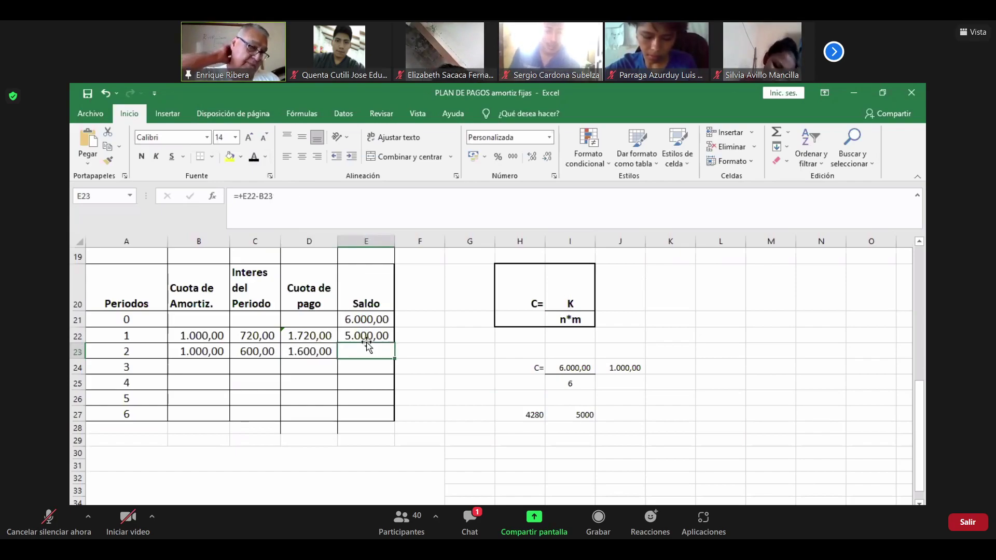
left_click(254, 156)
left_click(439, 396)
Step: Reveal period 3's Cuota de Amortiz. and Interes del Periodo by setting their font colour to black
left_click(205, 368)
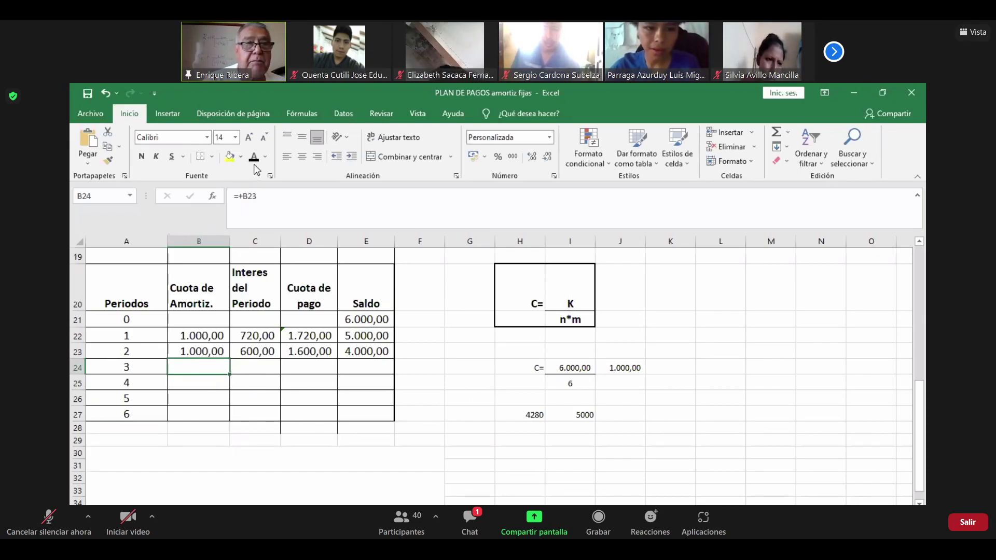
left_click(260, 364)
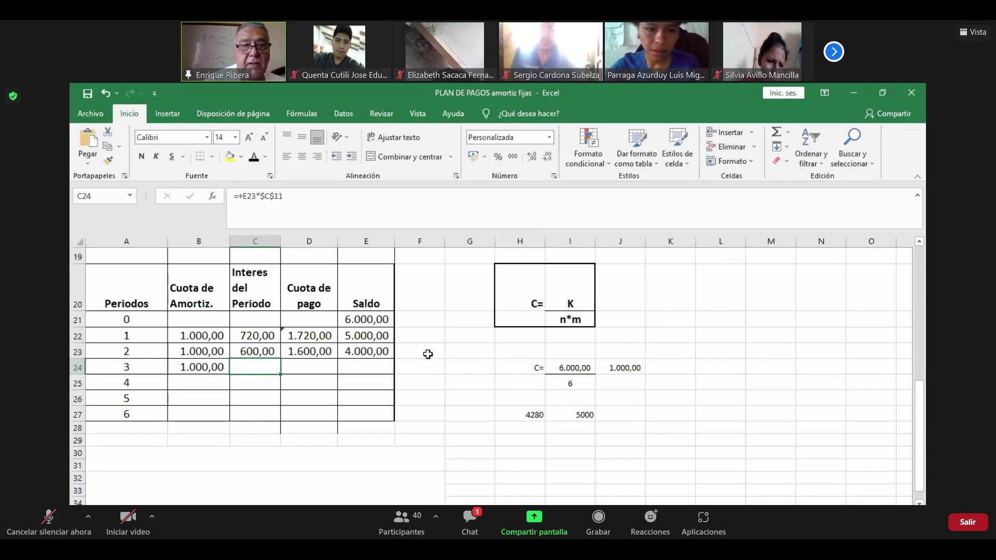
left_click(386, 354)
left_click(485, 364)
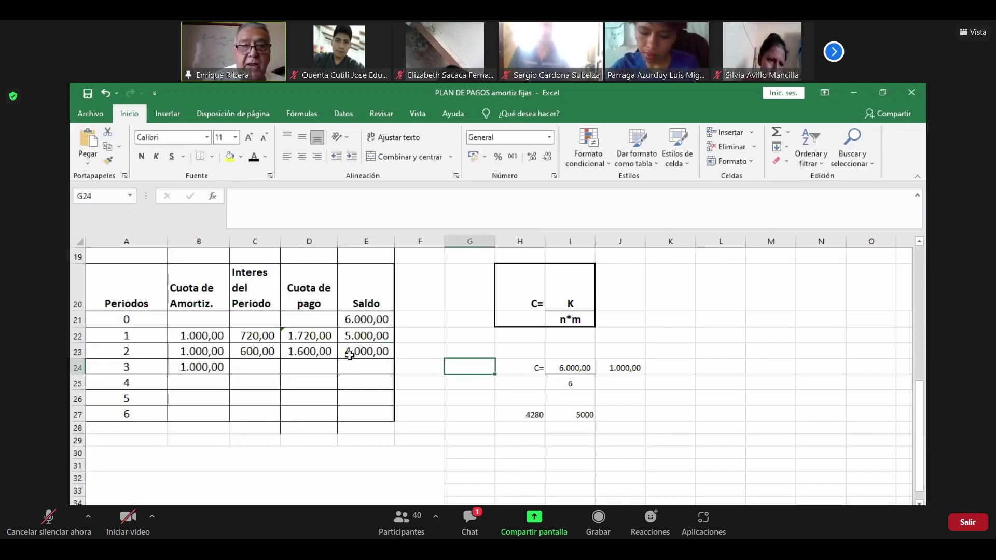
left_click(349, 354)
left_click(422, 367)
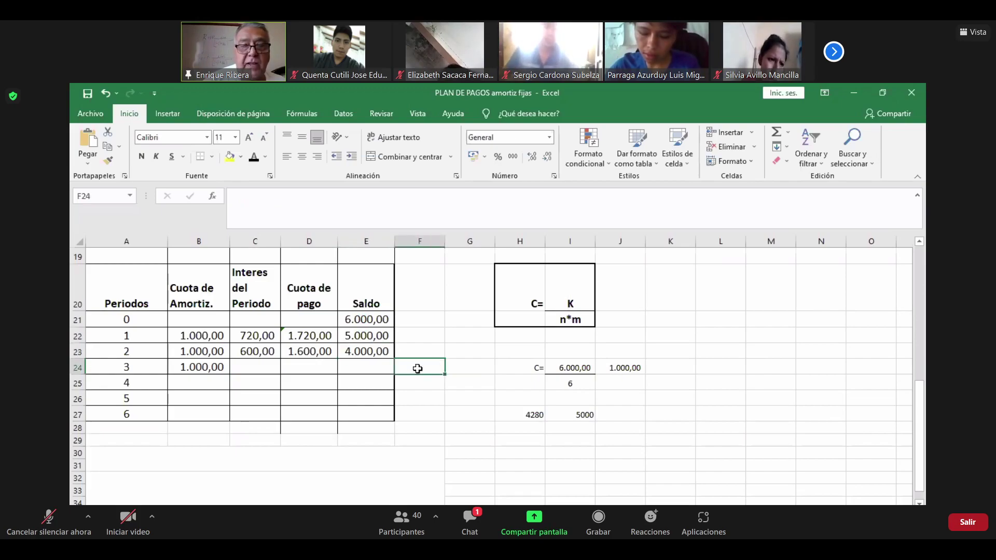
left_click(353, 354)
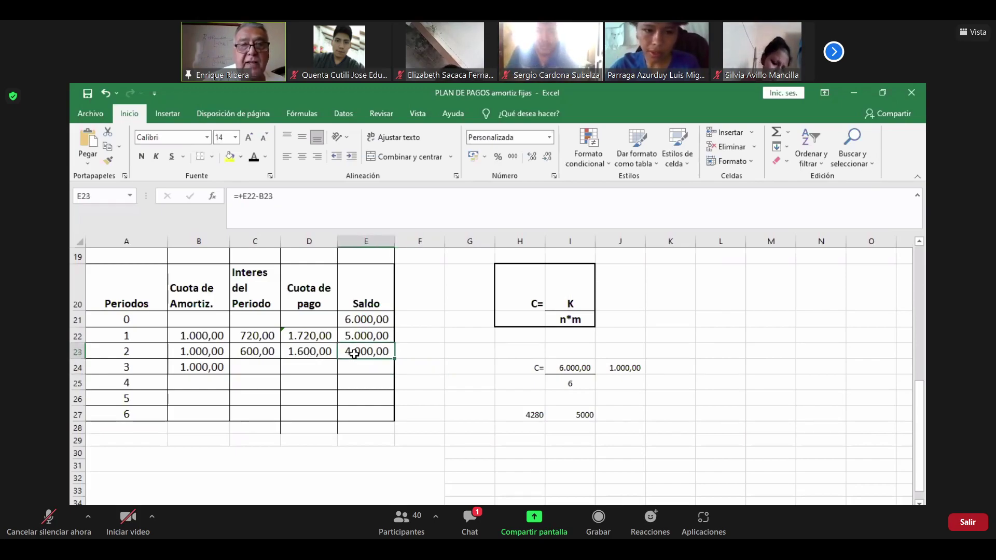
left_click(262, 367)
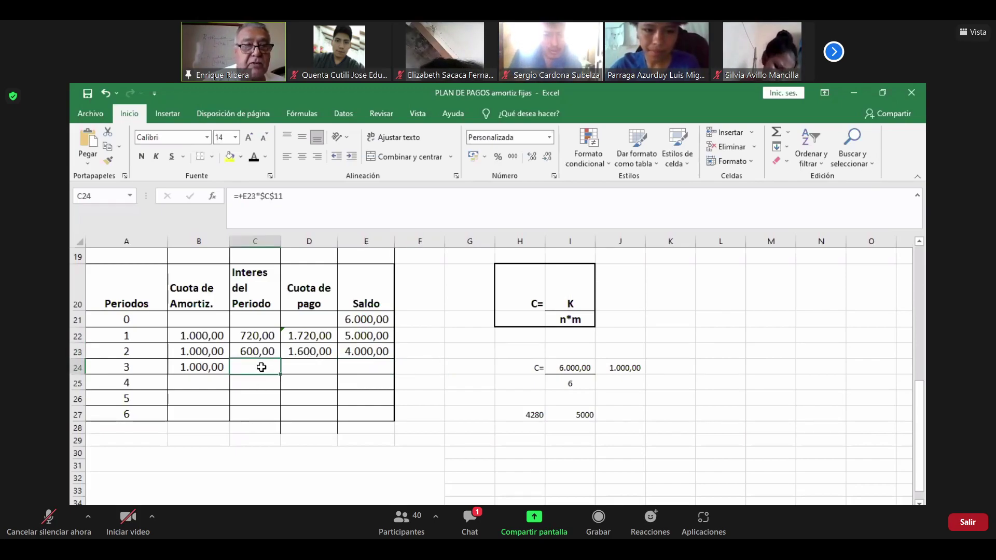
left_click(254, 158)
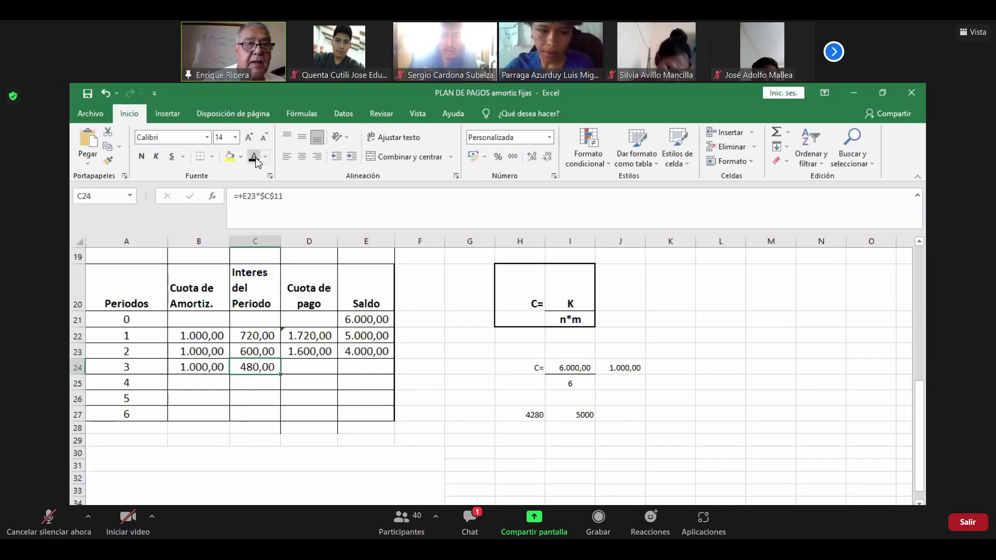
Step: Set the font colour to black for the Cuota de pago and Saldo of period 3
left_click(314, 366)
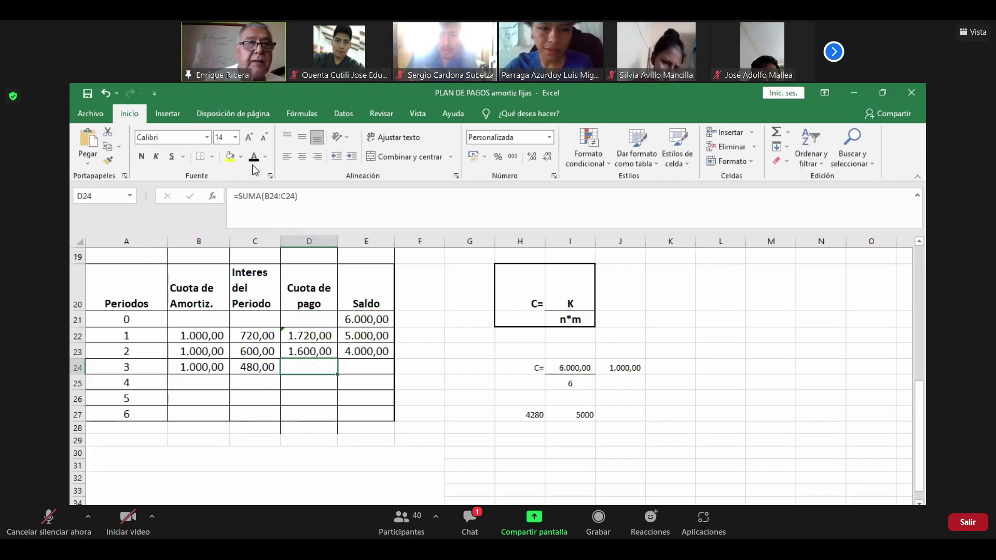
left_click(375, 365)
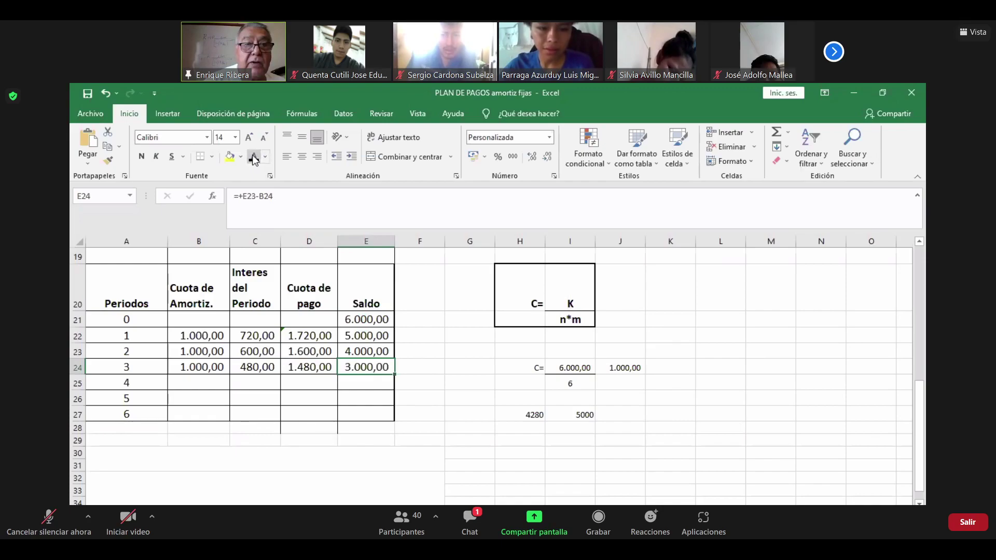
left_click(444, 411)
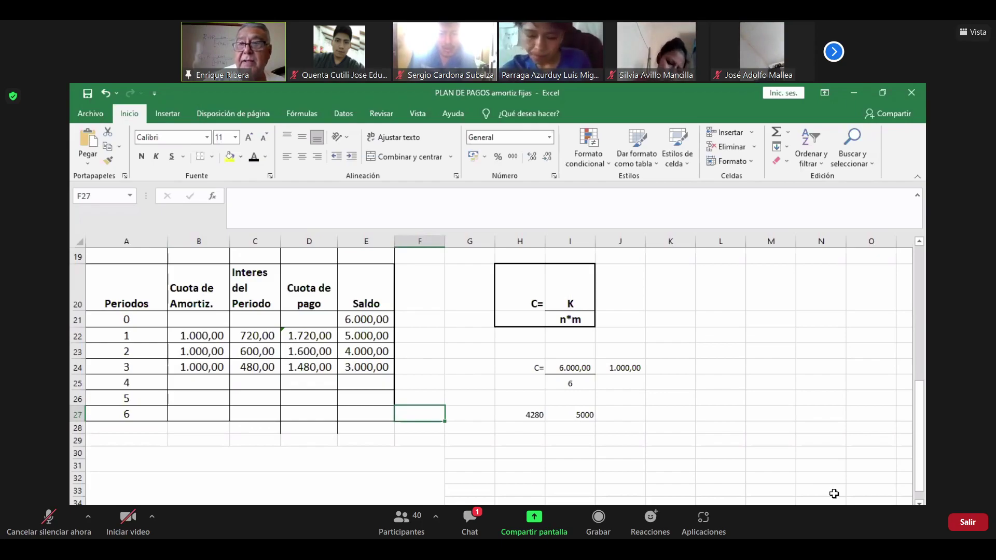
left_click(462, 367)
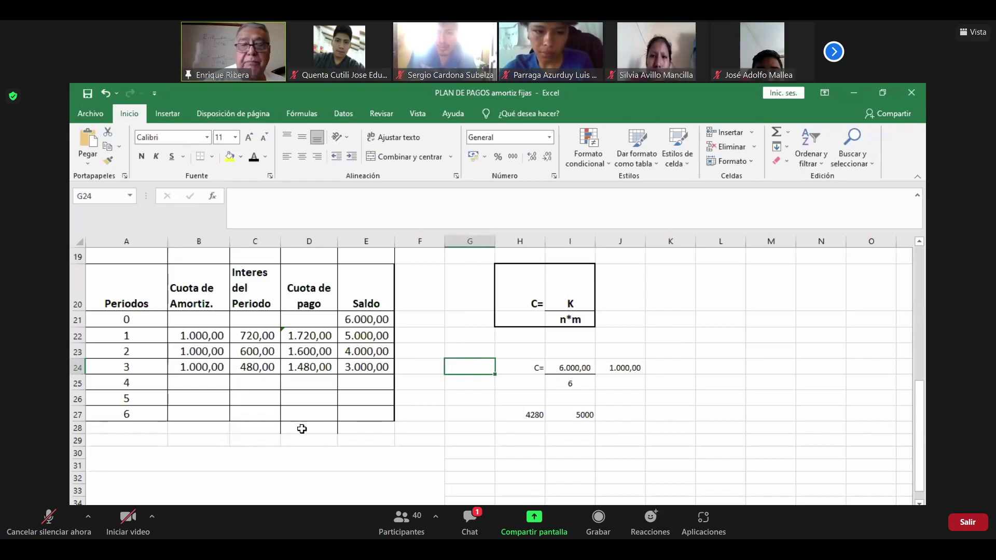
Step: Reveal all four hidden values of period 4, from Cuota de Amortiz. to Saldo, with black font colour
left_click(195, 384)
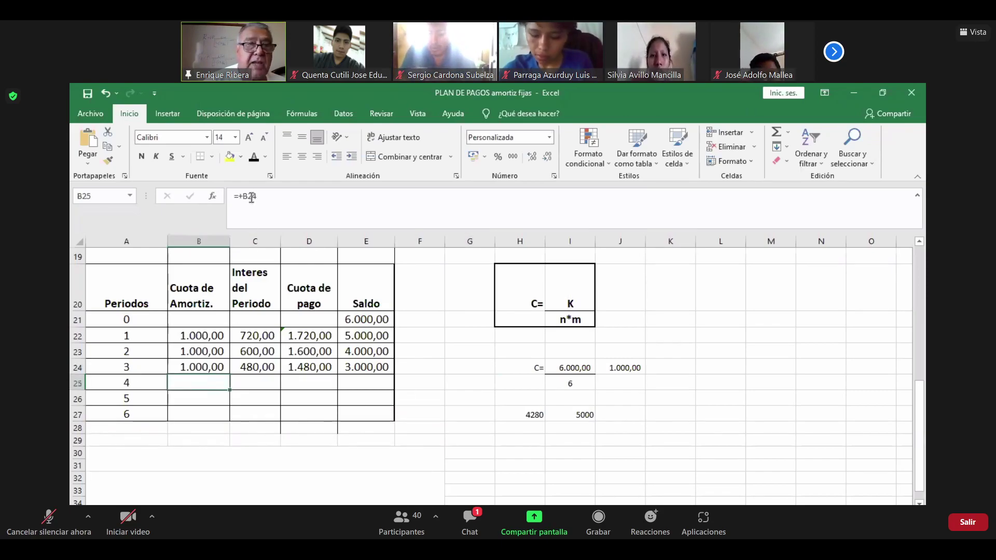
left_click(253, 157)
left_click(245, 380)
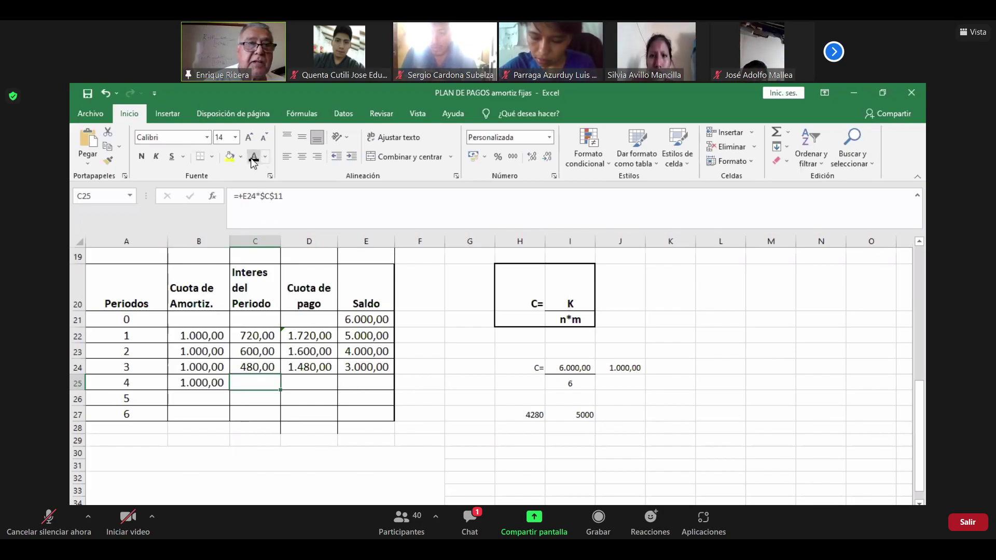
left_click(301, 383)
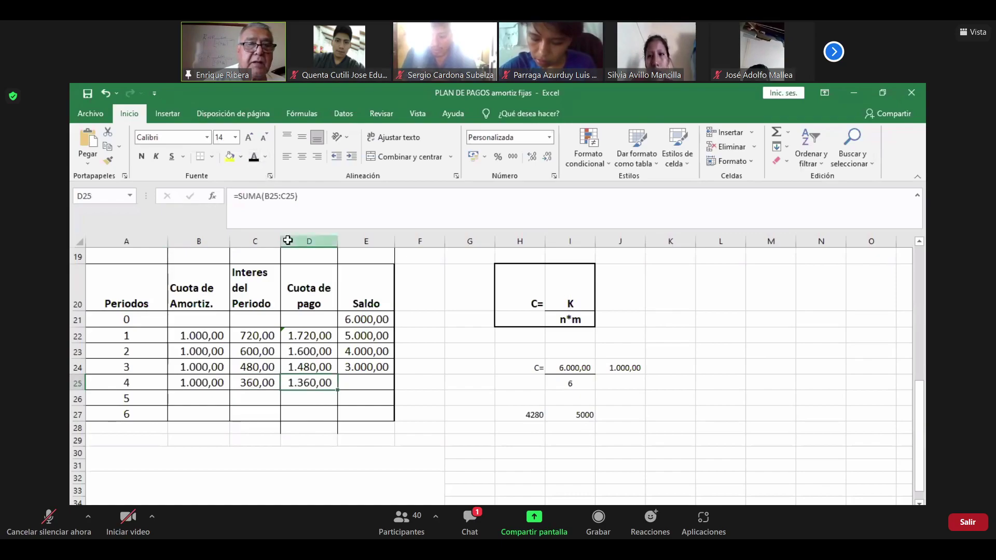
left_click(342, 386)
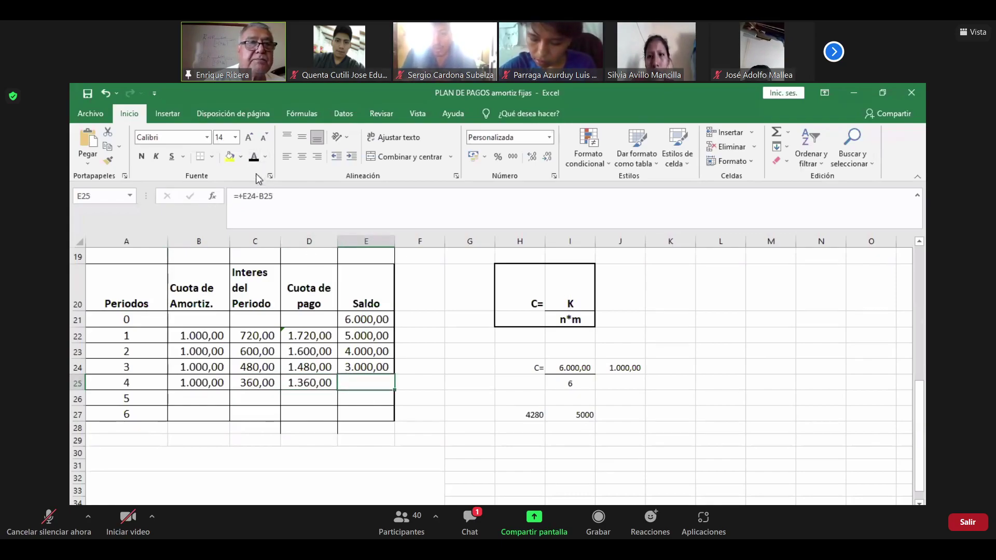
left_click(435, 395)
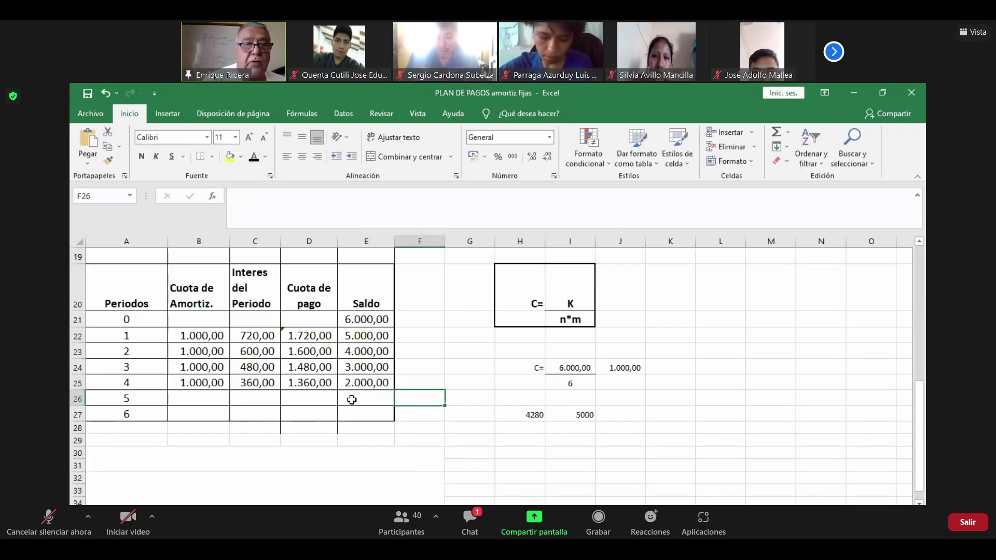
Step: Make the font black for period 5's Cuota de Amortiz., Interes del Periodo, Cuota de pago and Saldo
left_click(182, 400)
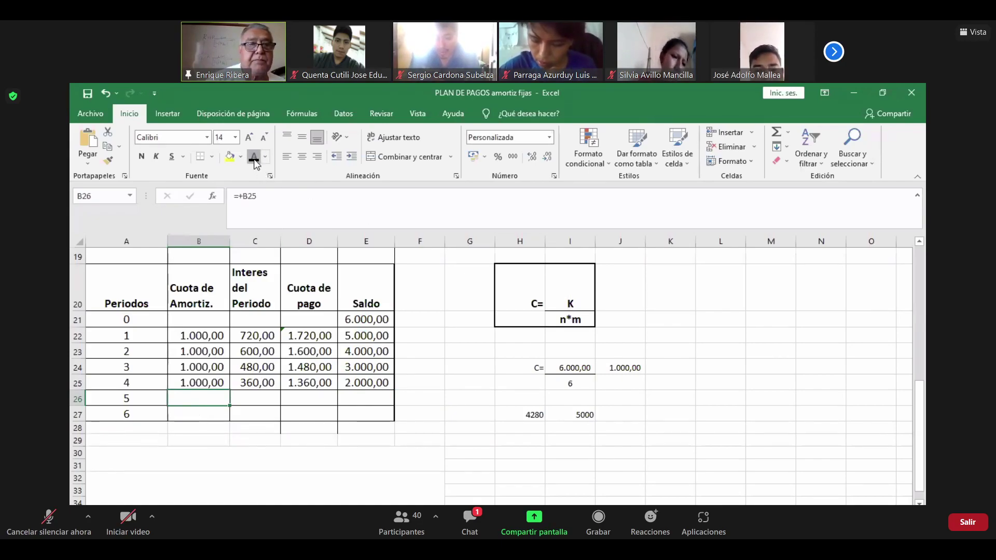
left_click(255, 397)
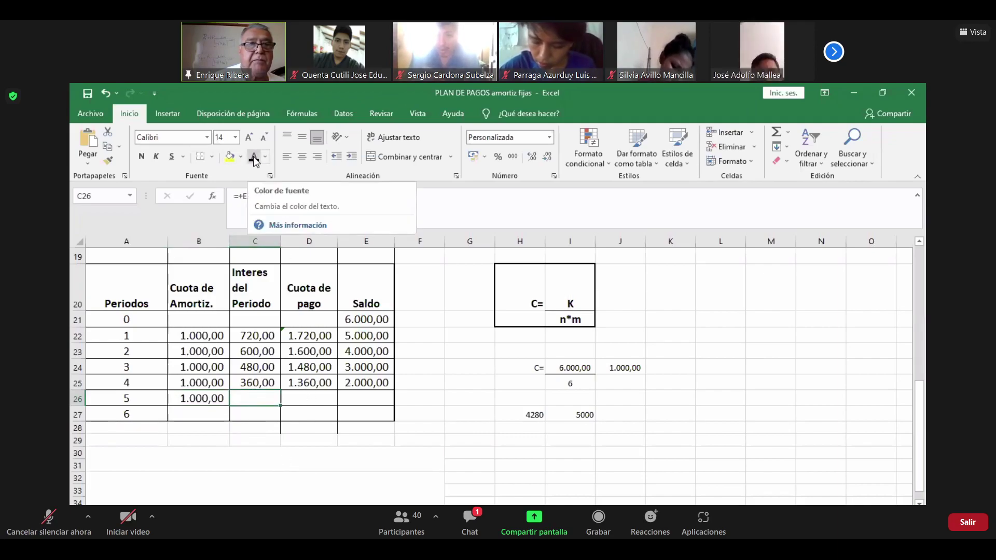
left_click(485, 413)
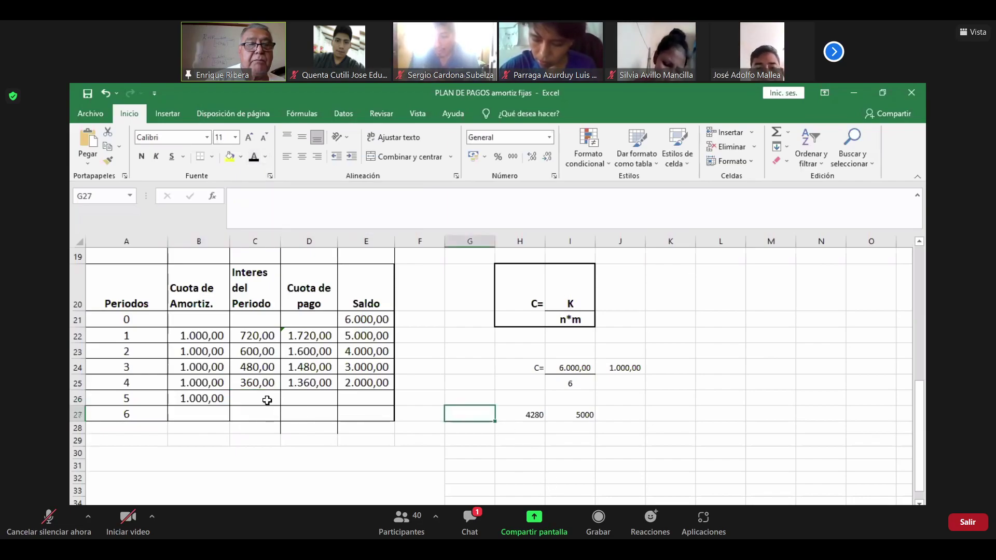
left_click(248, 400)
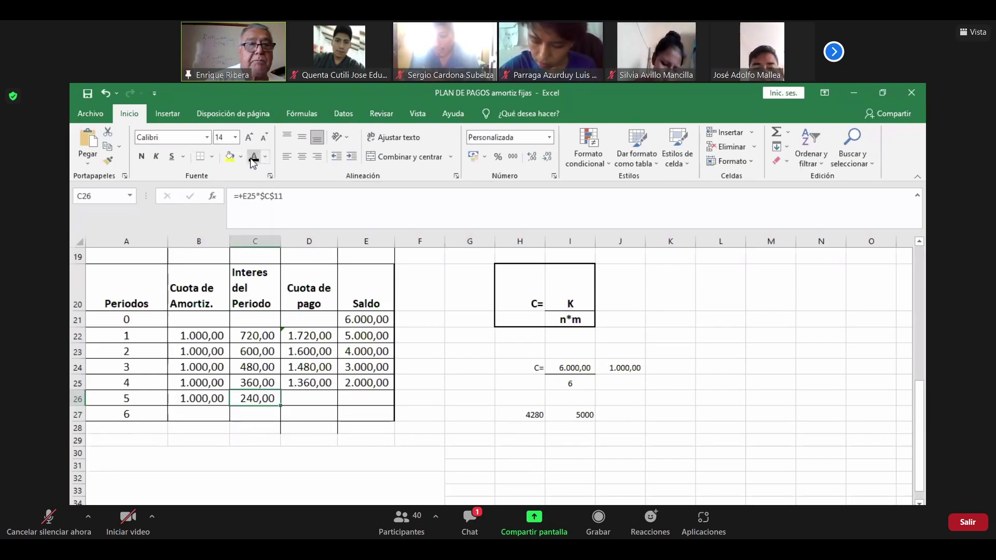
left_click(311, 397)
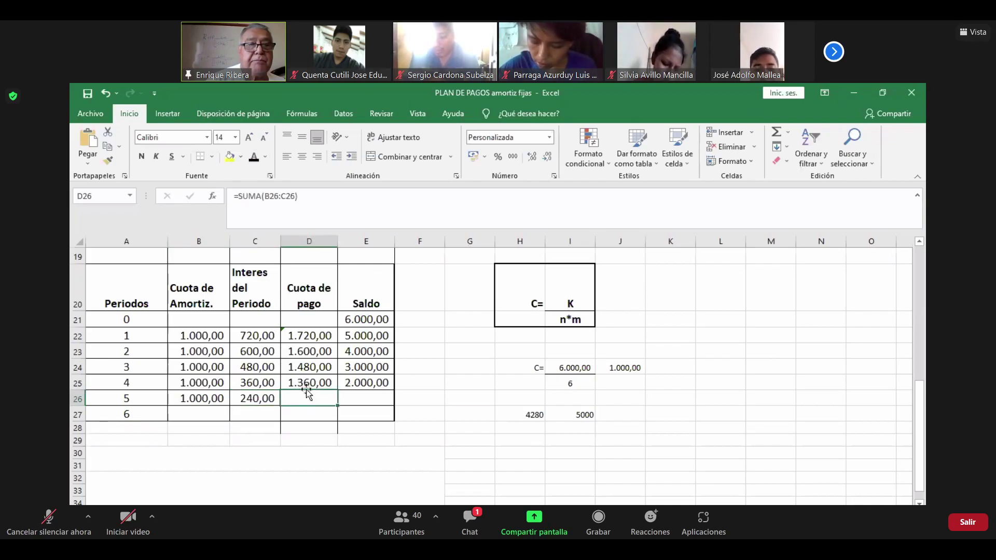
left_click(362, 397)
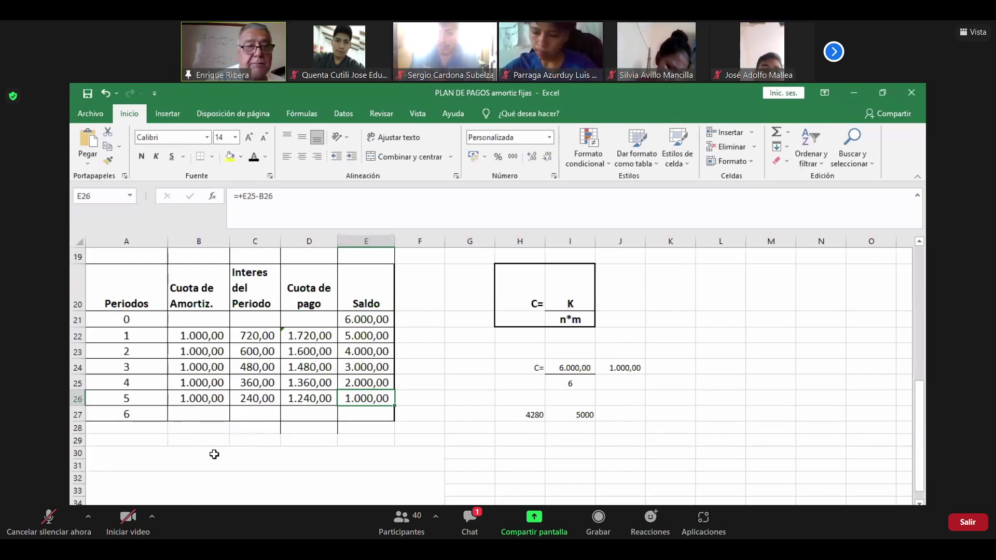
Step: Reveal period 6's Cuota de Amortiz., Interes del Periodo and Cuota de pago by setting their font colour to black
left_click(211, 418)
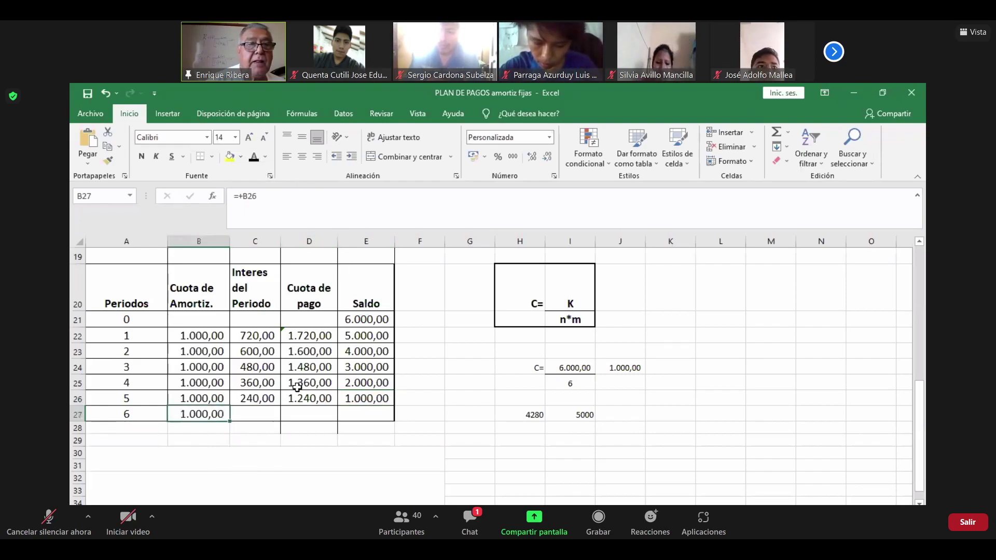
left_click(258, 442)
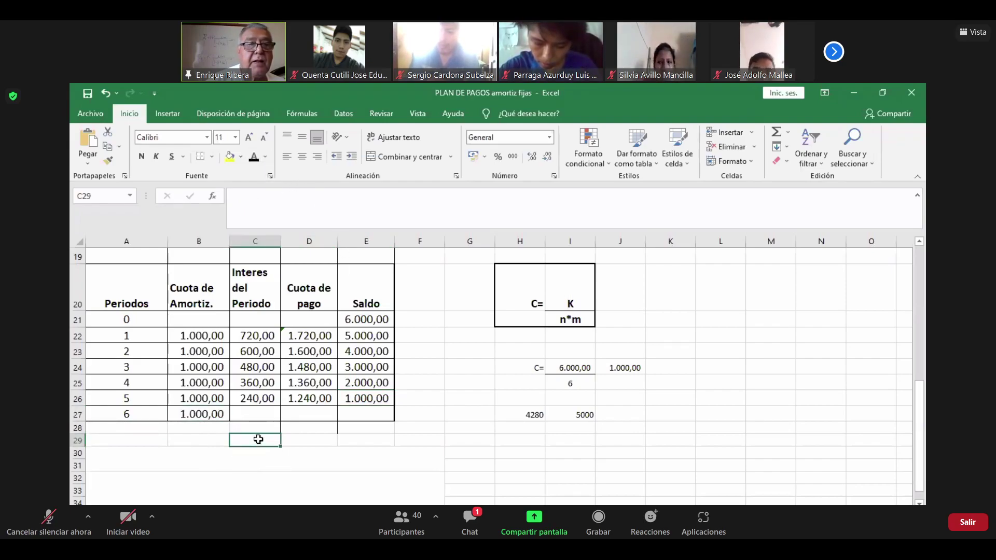
left_click(263, 414)
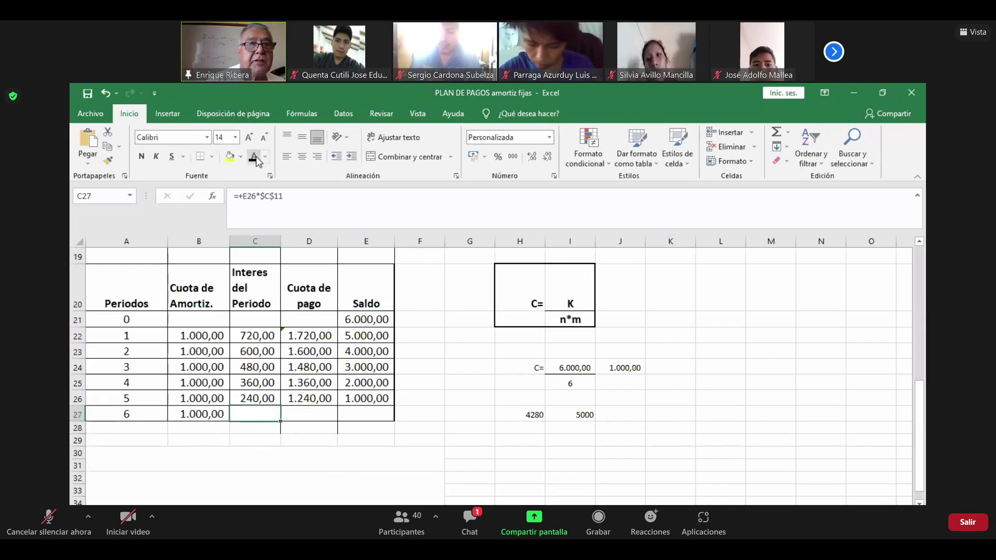
left_click(321, 419)
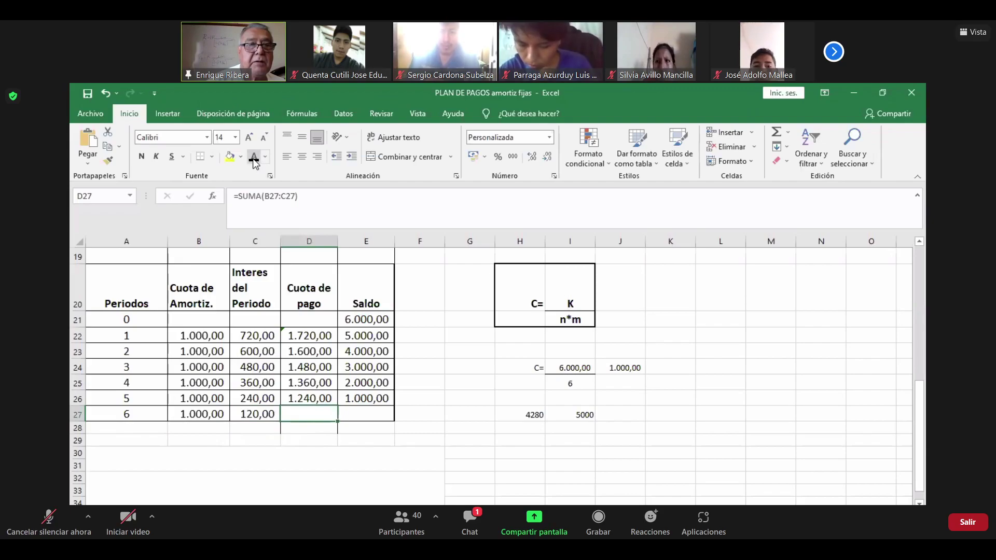
key("Right")
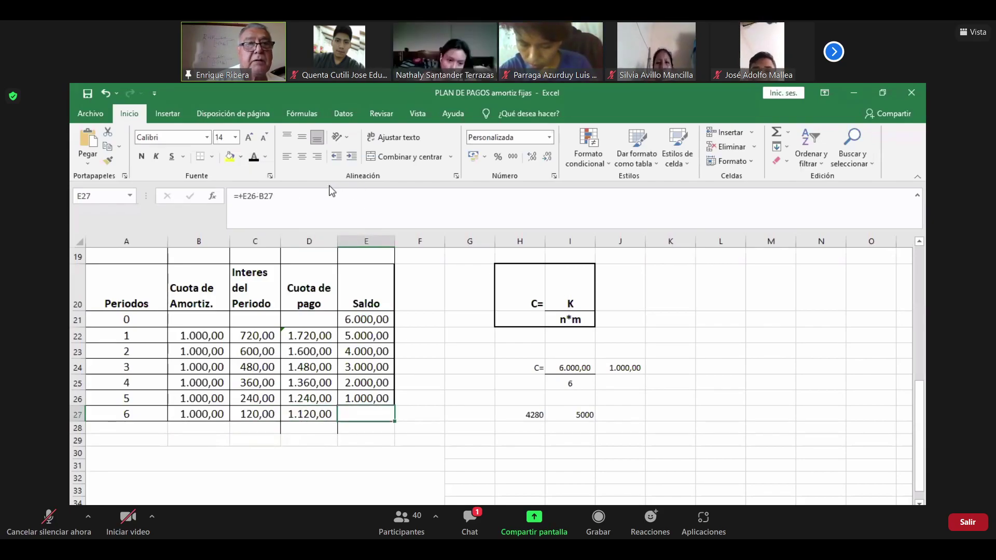
Step: Apply a euro accounting format to period 6's Saldo and replace its formula with 0
left_click(555, 180)
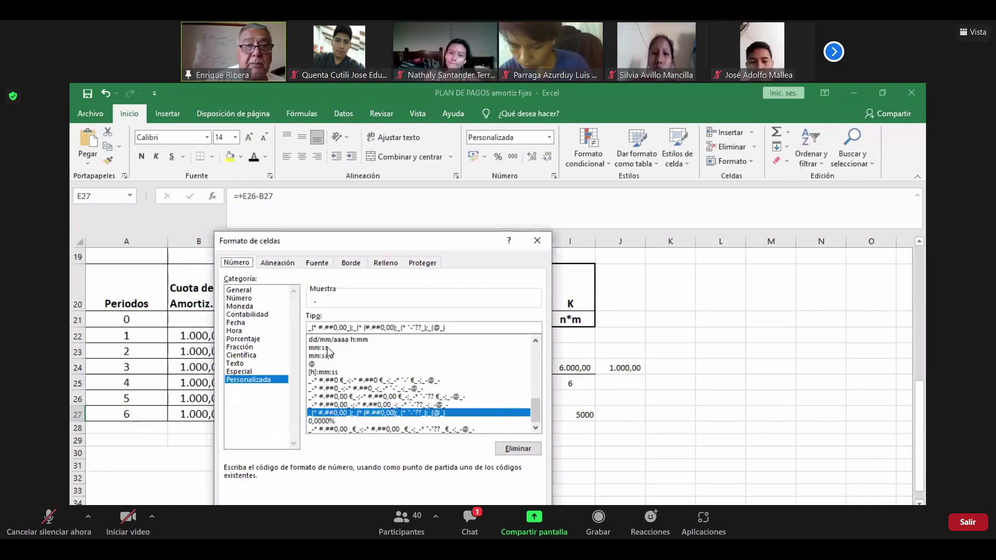
left_click(351, 397)
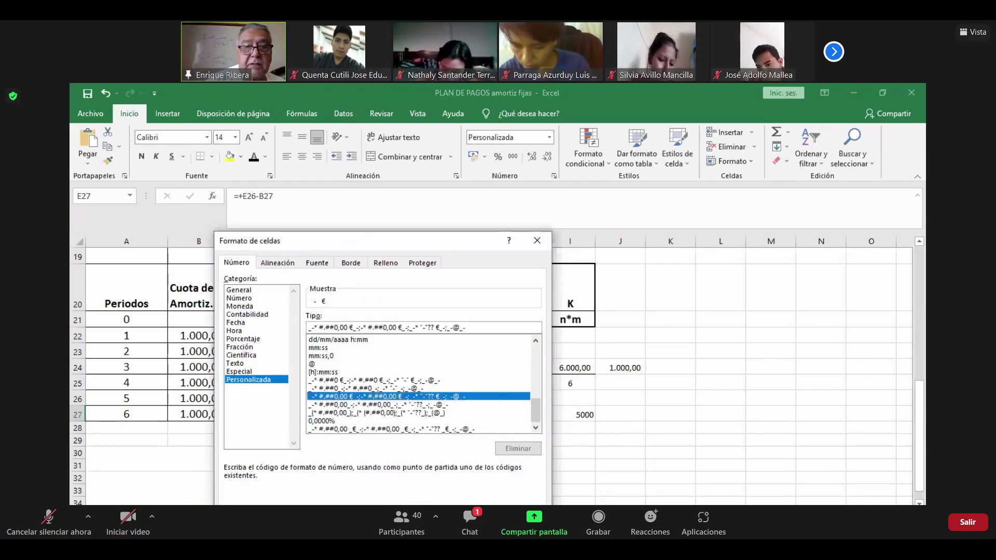
double_click(363, 405)
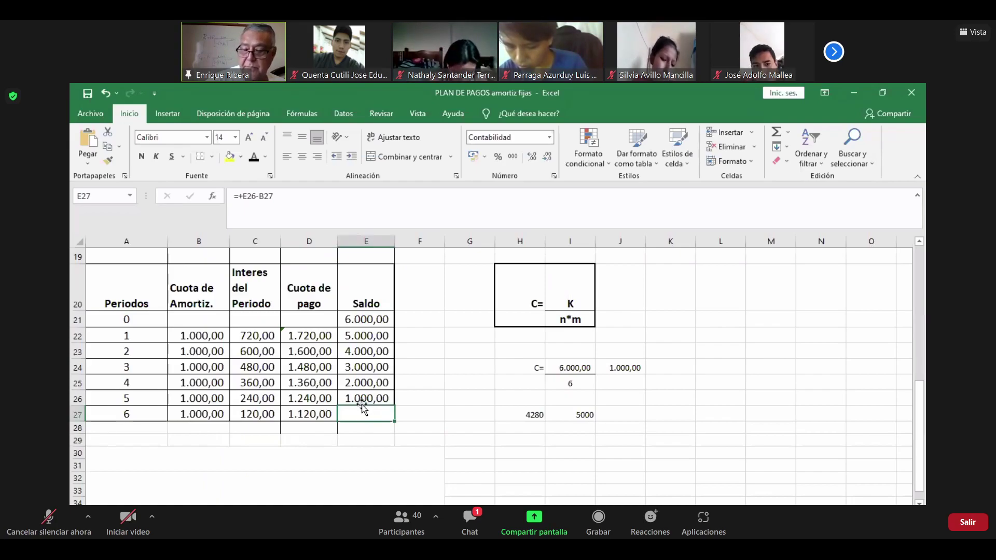
key("Return")
left_click(365, 415)
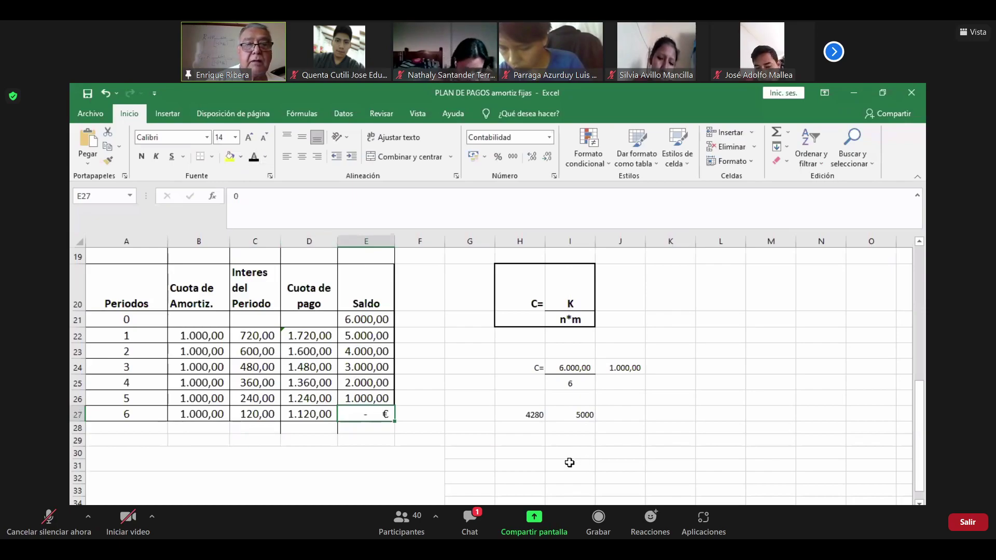
left_click(470, 440)
left_click(367, 415)
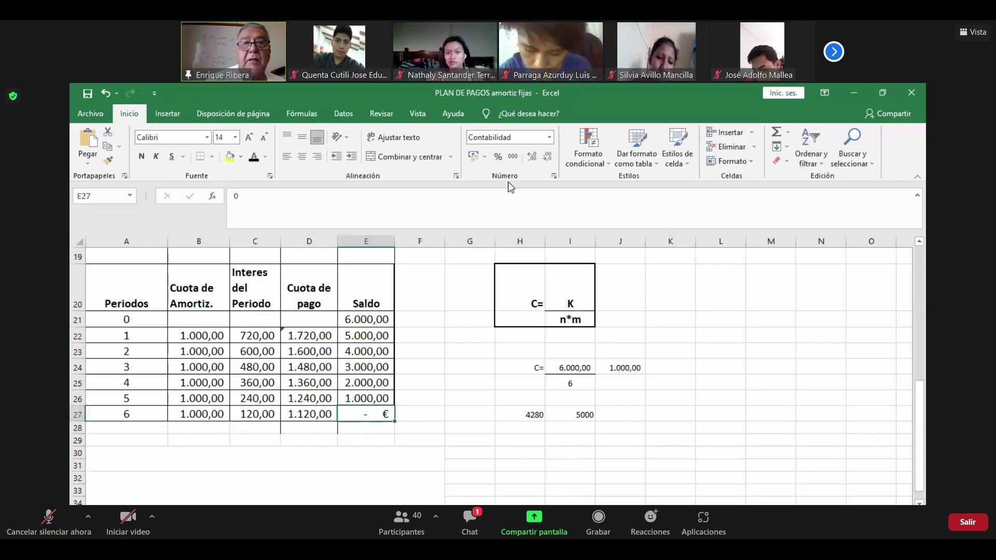
Step: Format period 6's Saldo as Número with 2 decimal places and a thousands separator
left_click(553, 175)
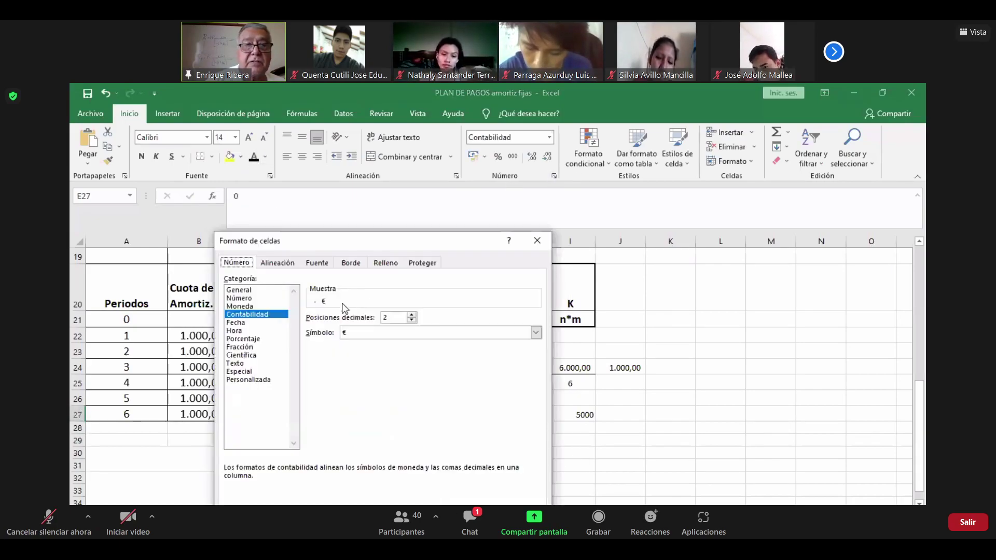
left_click(254, 300)
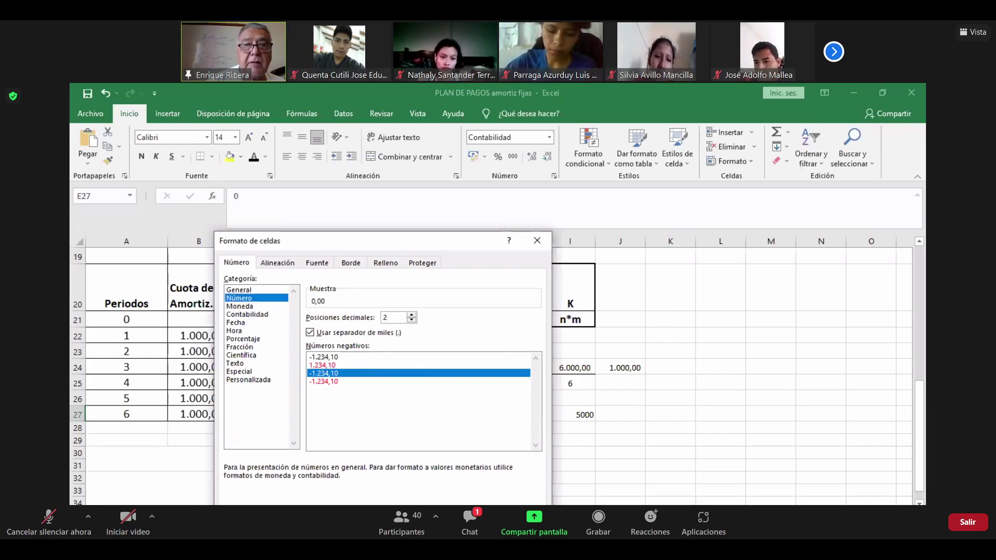
key("Return")
left_click(499, 440)
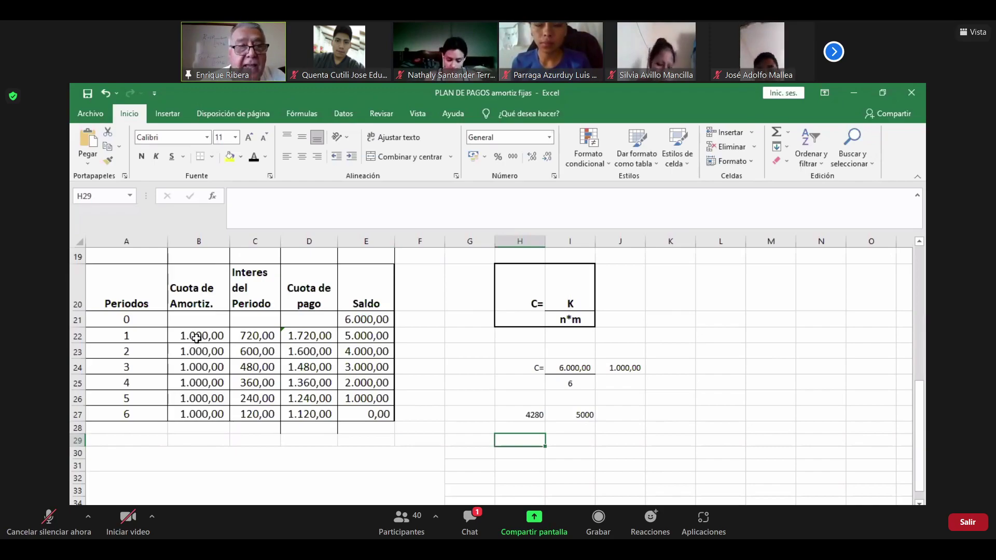
Step: Compare the Cuota de Amortiz. column with the interest and the Cuota de pago values across periods 1 to 6
left_click_drag(197, 336, 180, 414)
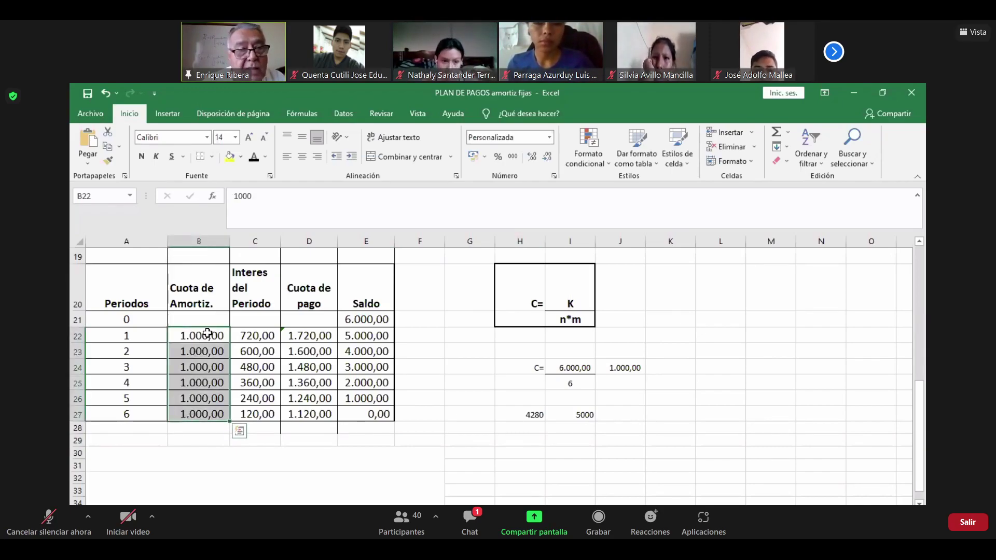
left_click(443, 367)
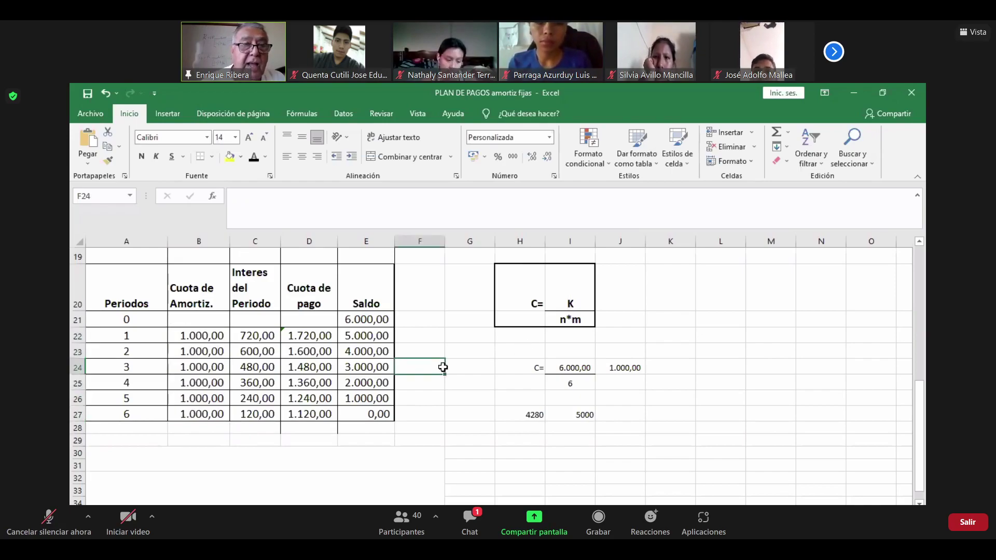
left_click(240, 334)
left_click(459, 344)
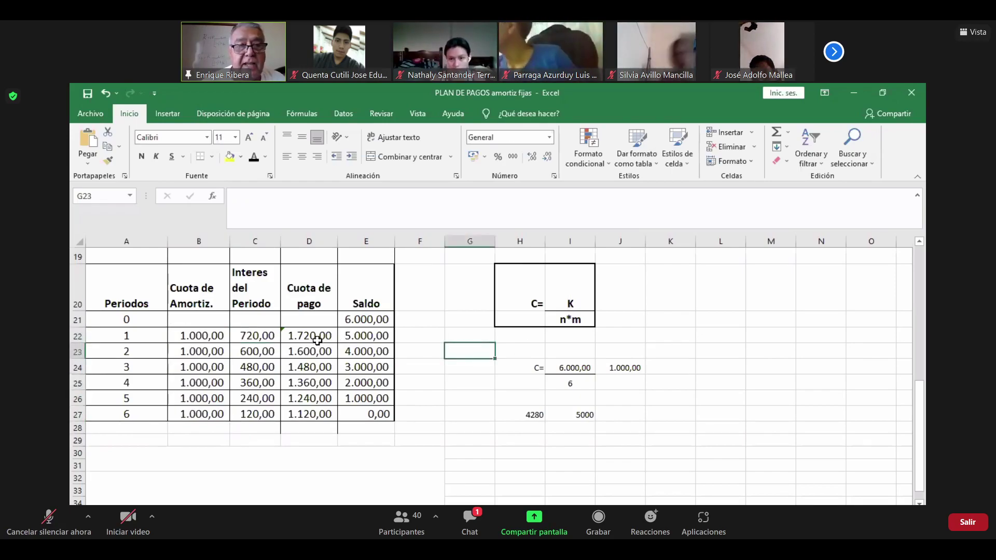
left_click_drag(318, 338, 321, 421)
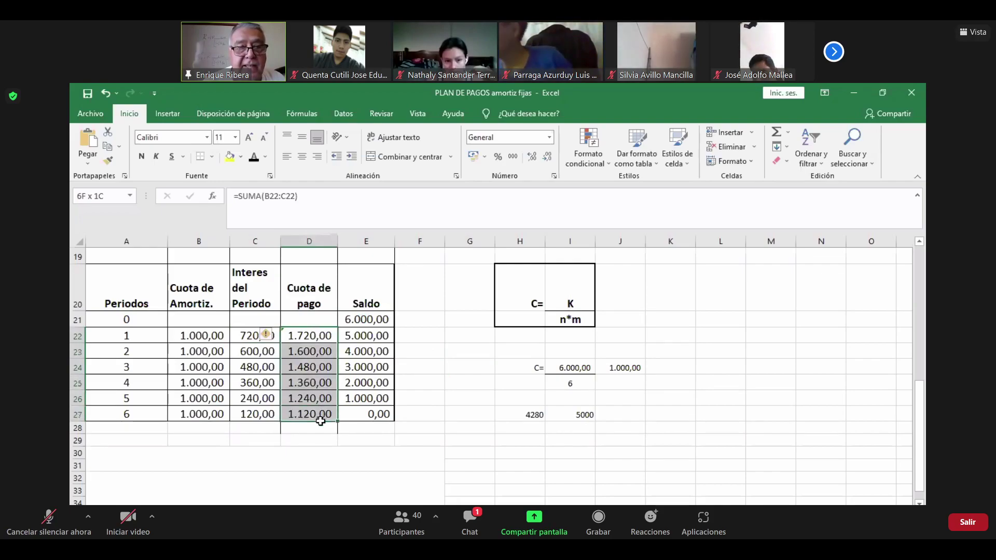
left_click(463, 351)
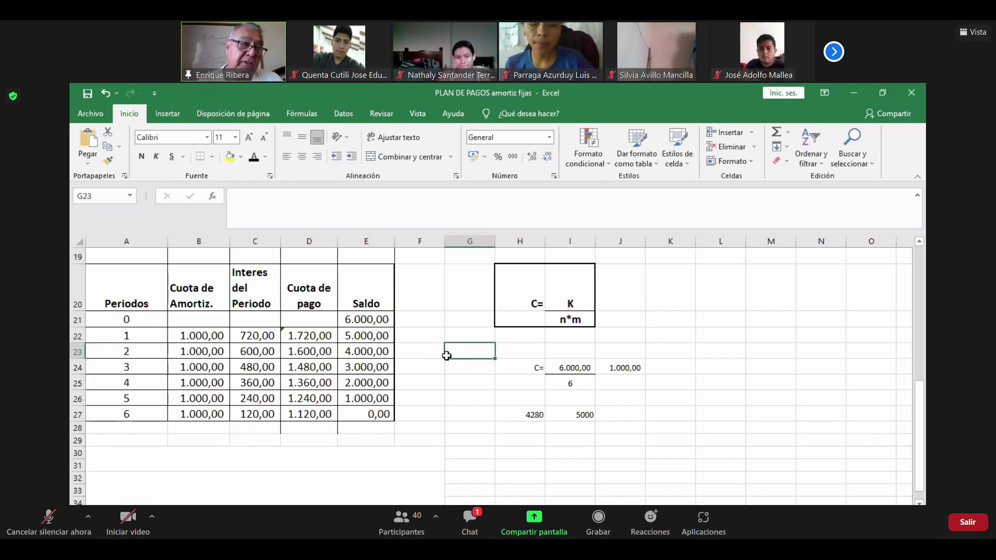
left_click(310, 354)
left_click(313, 366)
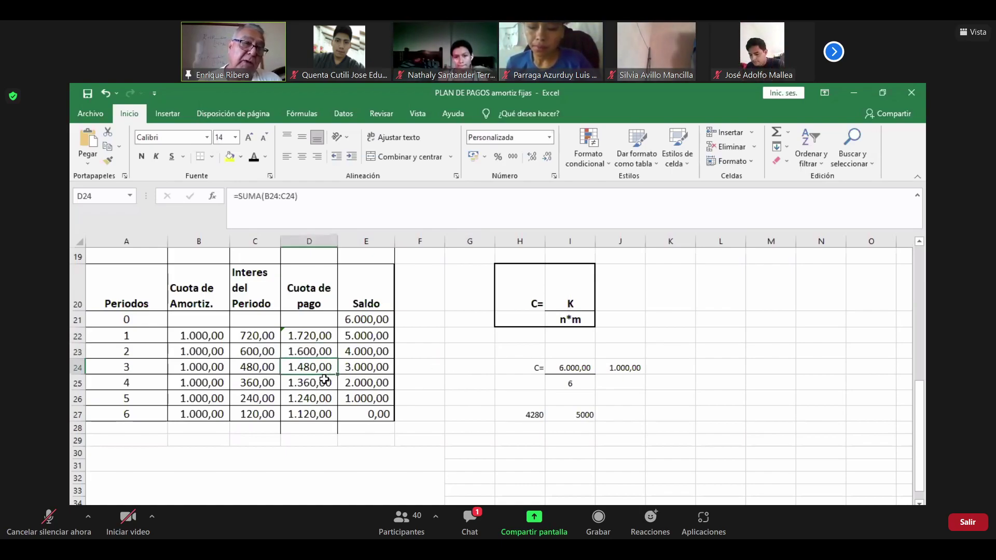
left_click(321, 383)
left_click(323, 398)
left_click(326, 414)
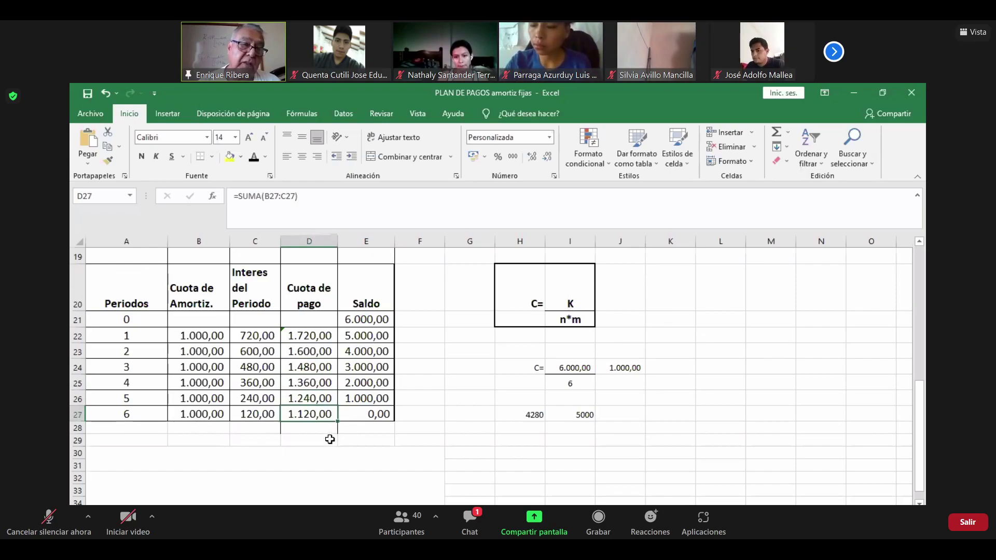
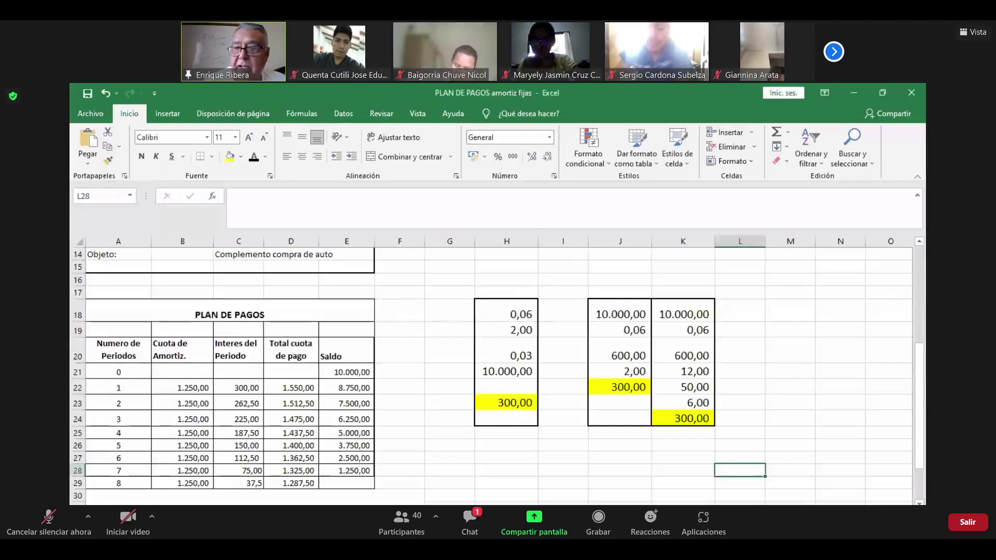
Step: Enter the label "C=" in H29 beside the 10,000 loan's payment plan and align it right
scroll(918, 497, "down", 2)
left_click_drag(920, 495, 920, 499)
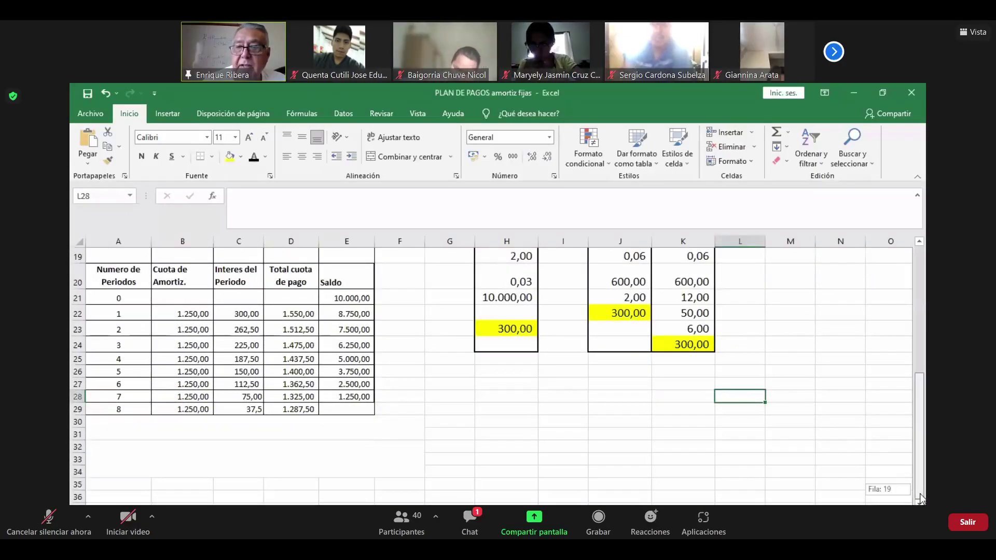
left_click(499, 409)
type("C=")
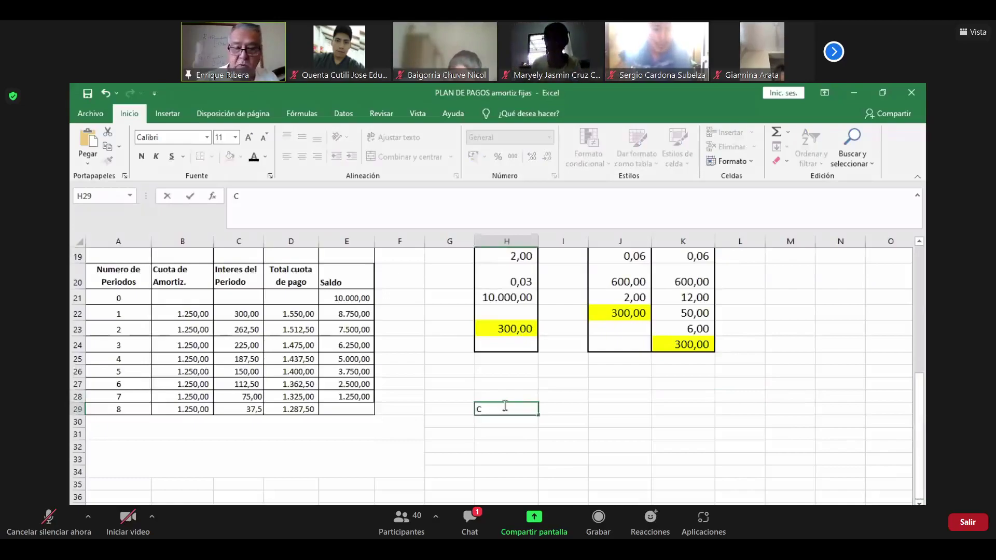
left_click(564, 421)
left_click(500, 409)
left_click(317, 156)
Step: Enter 10000 in I29 beside the C= label and hide column I
left_click(567, 413)
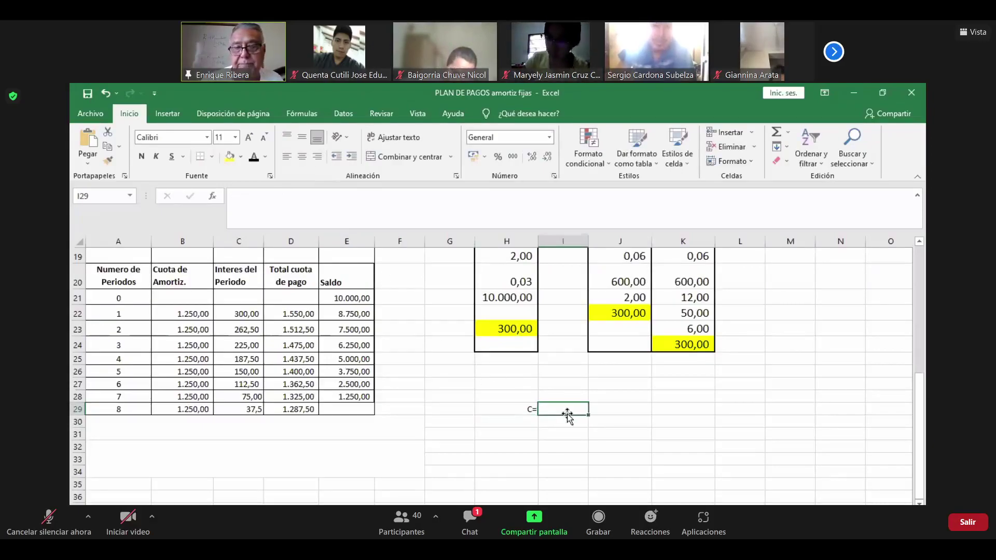
type("10")
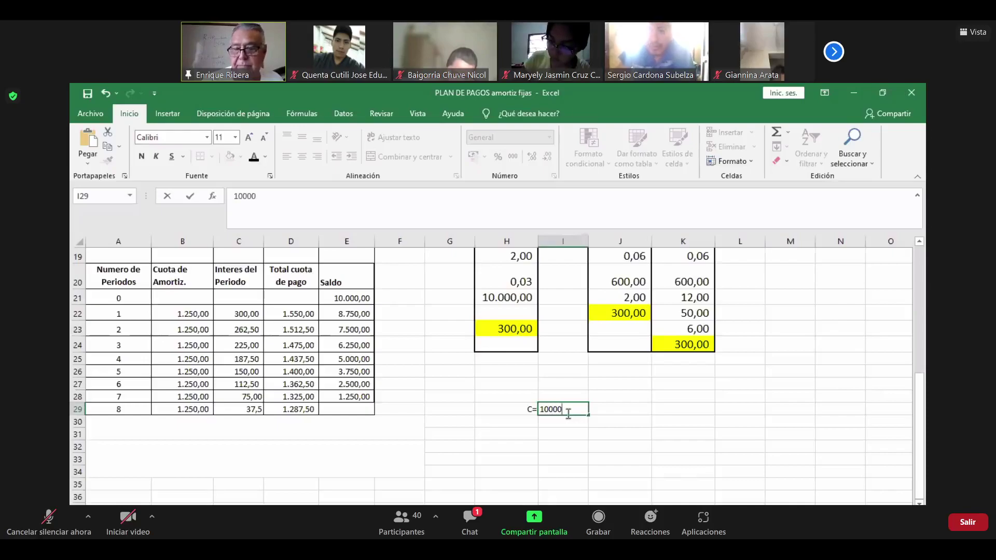
type("000")
key("Return")
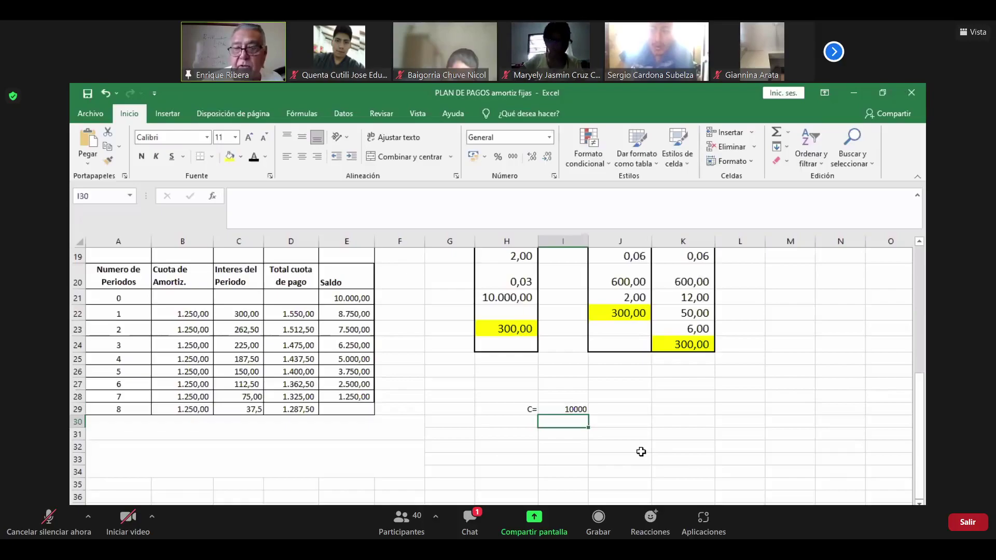
key("ctrl+0")
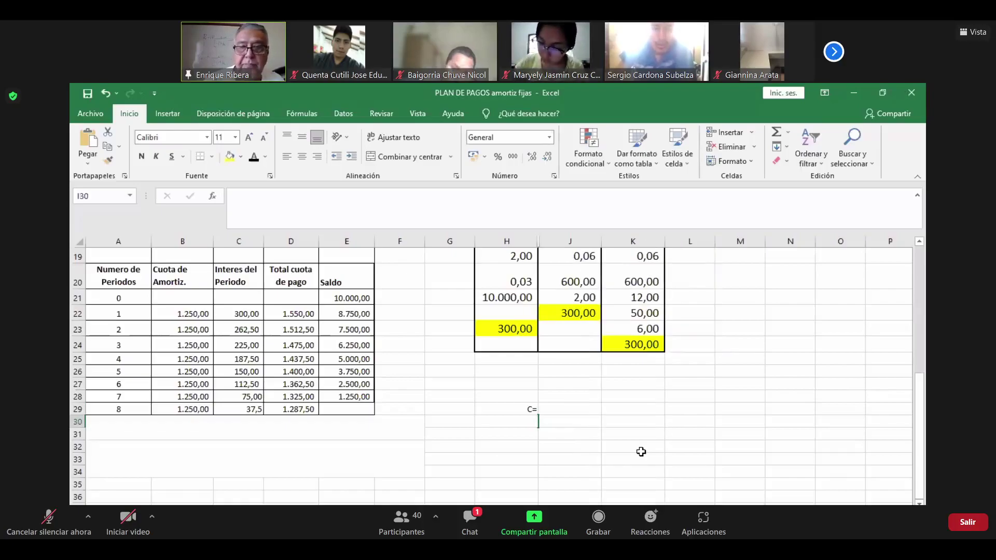
Step: Enter the formula =4*2 in J30 as the divisor and centre it in the cell
left_click(570, 422)
left_click(569, 407)
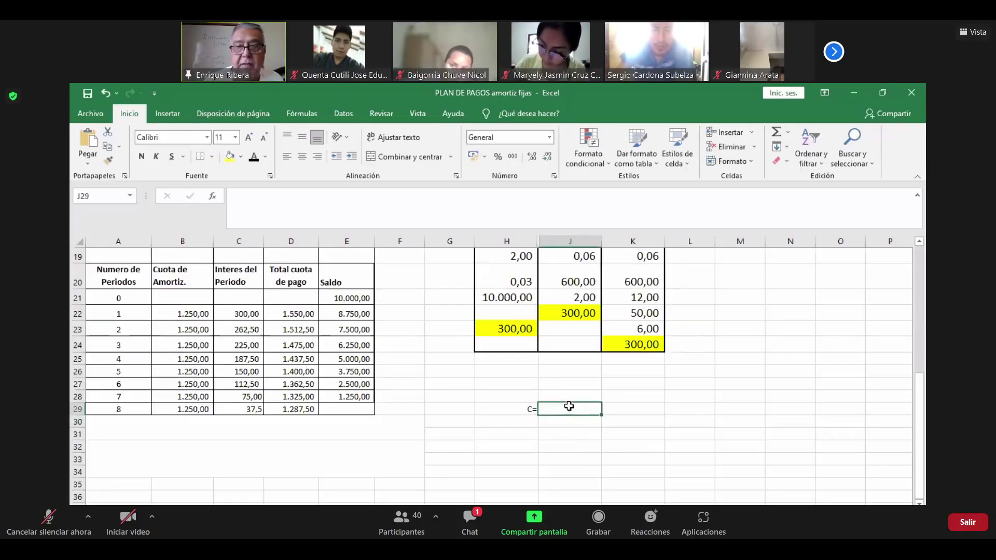
left_click(554, 425)
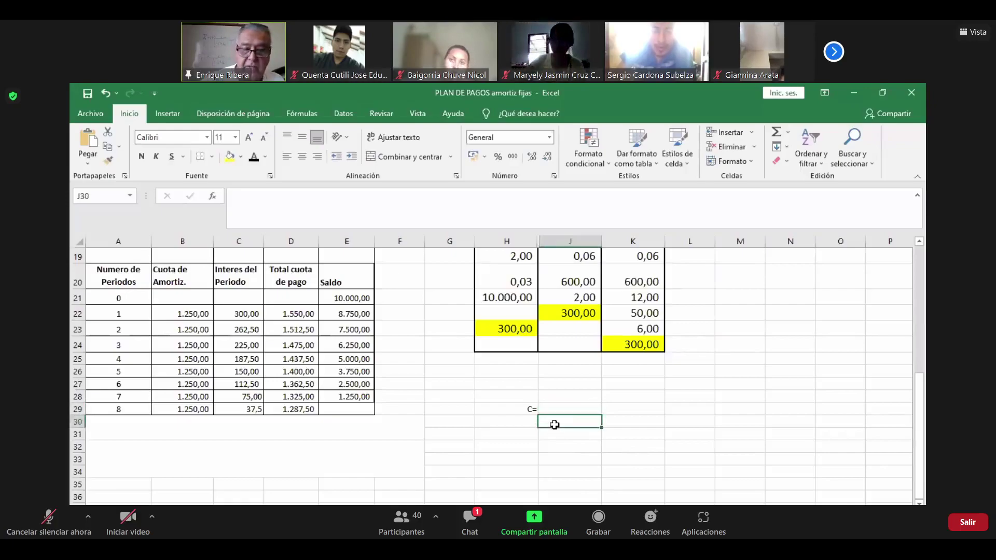
type("=")
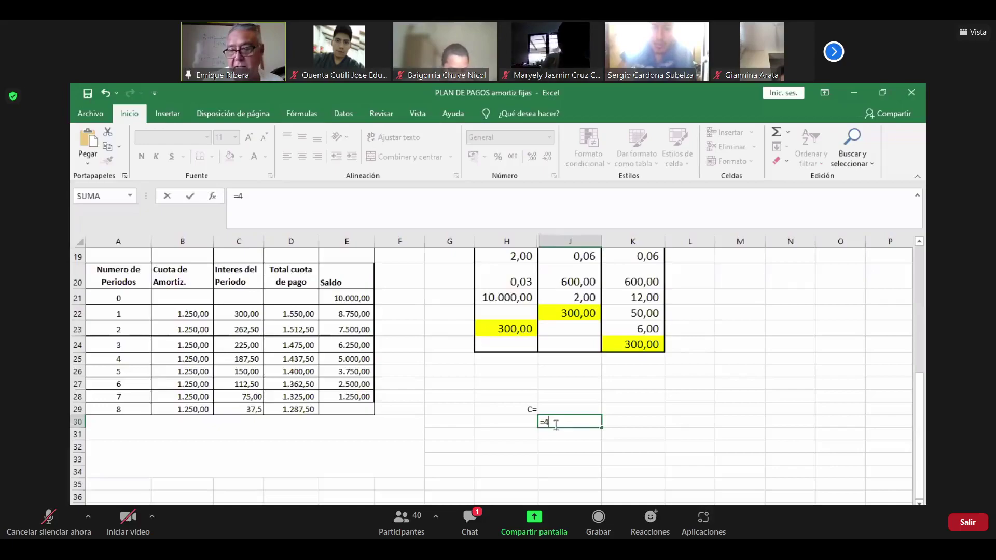
type("4*2")
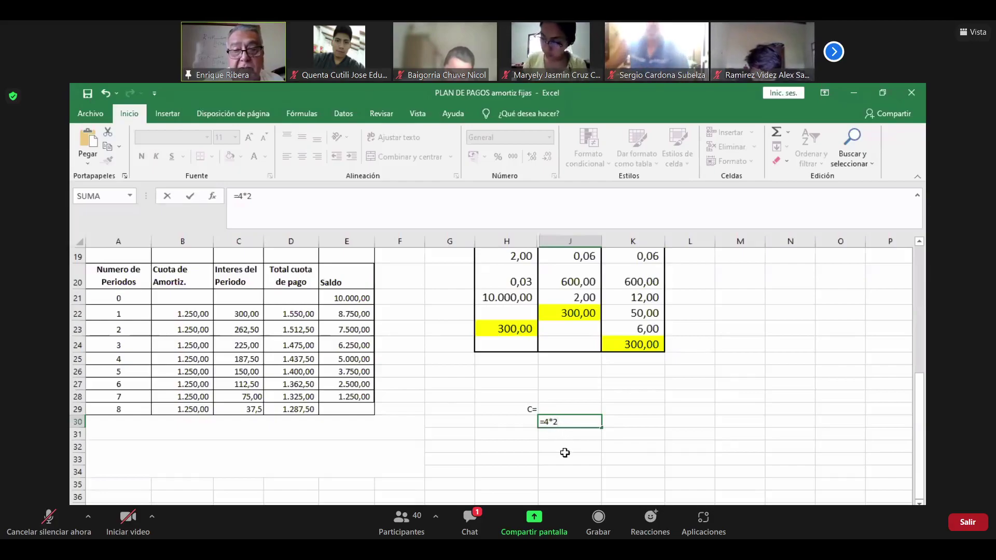
key("Return")
left_click(567, 425)
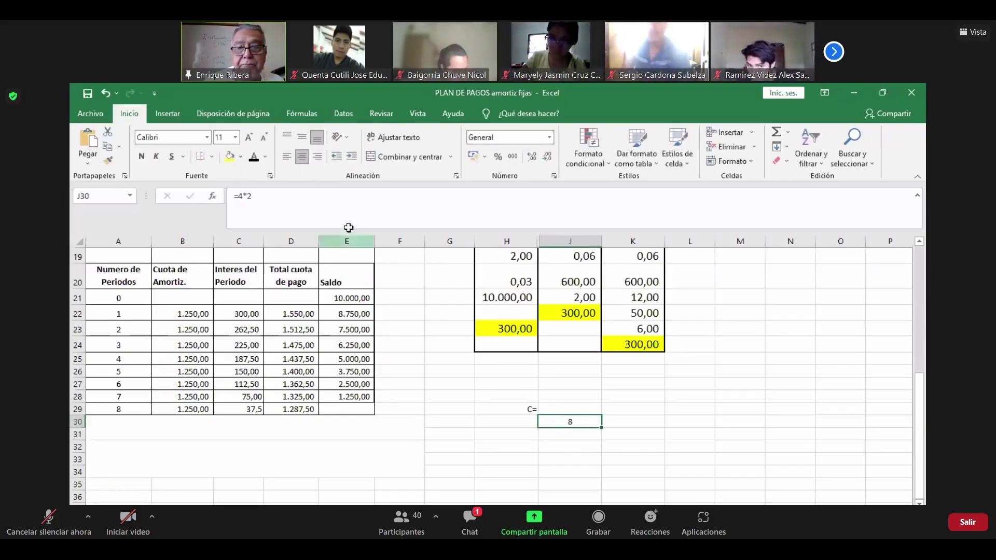
Step: Enter 10000 in J29, between the C= label and above the divisor in J30
left_click(570, 406)
type("100")
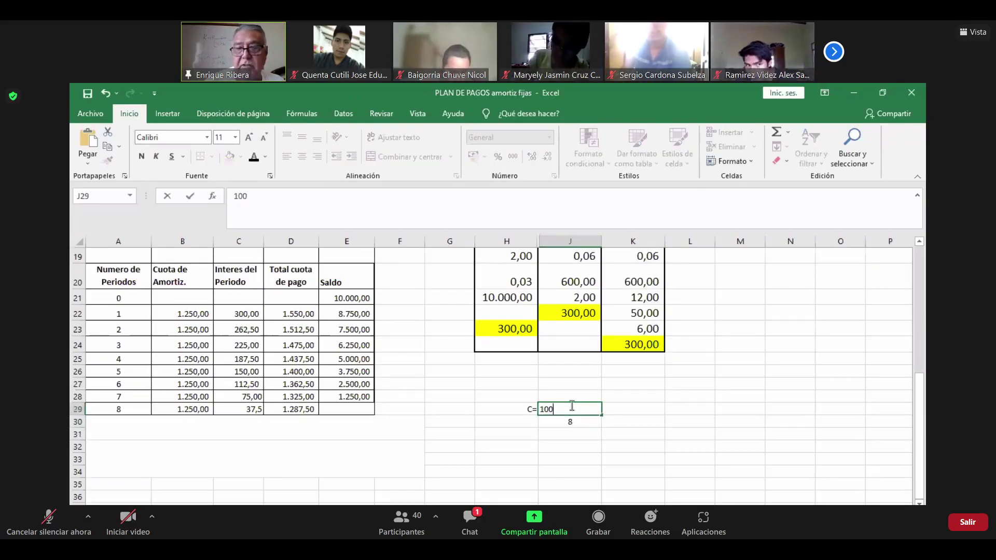
key("Return")
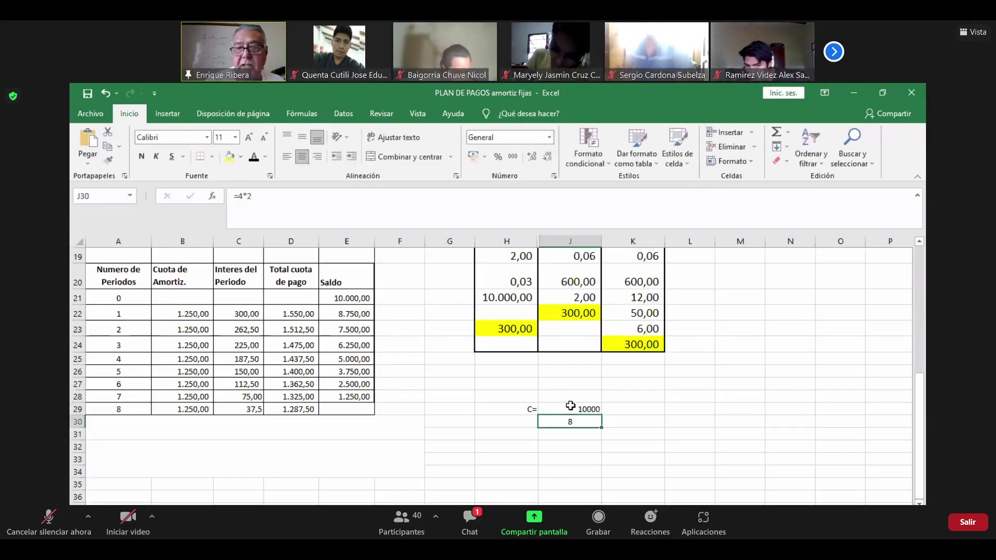
Step: Calculate the amortization quota in K29 with the formula =J29/J30
left_click(648, 409)
type("=")
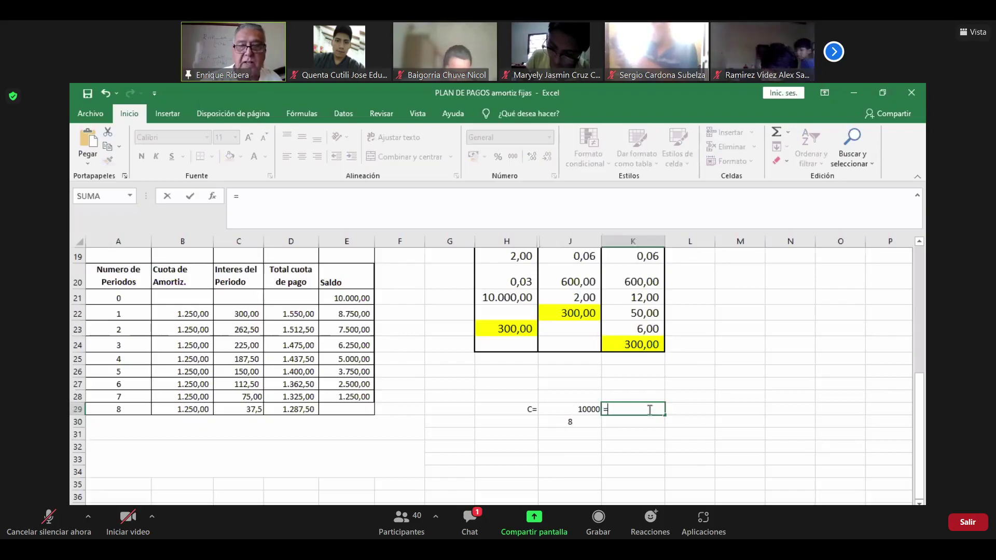
left_click(581, 411)
type("/")
left_click(567, 421)
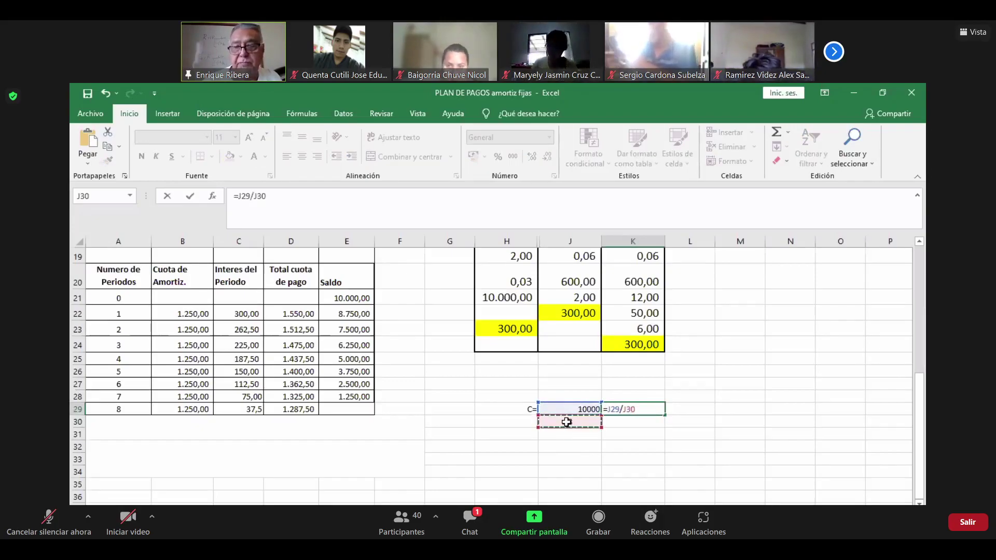
key("Return")
Step: Hide the payment plan's values in A21:F31 by setting their font color to white
left_click_drag(127, 297, 410, 434)
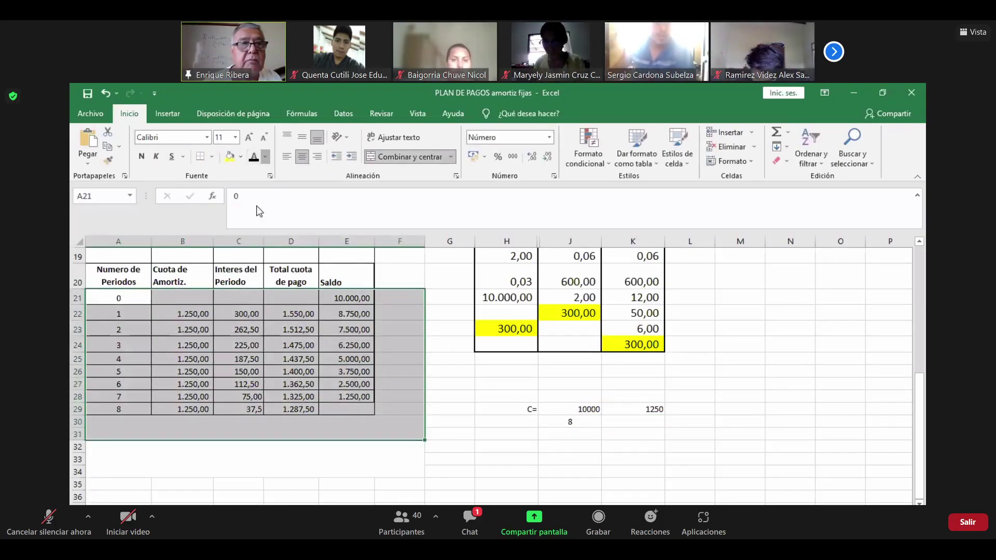
left_click(265, 157)
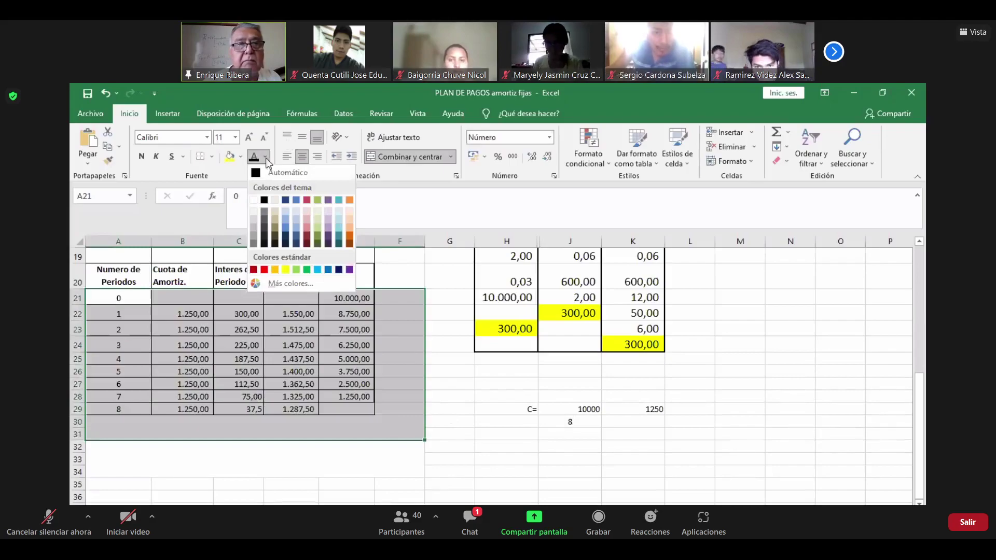
left_click(264, 156)
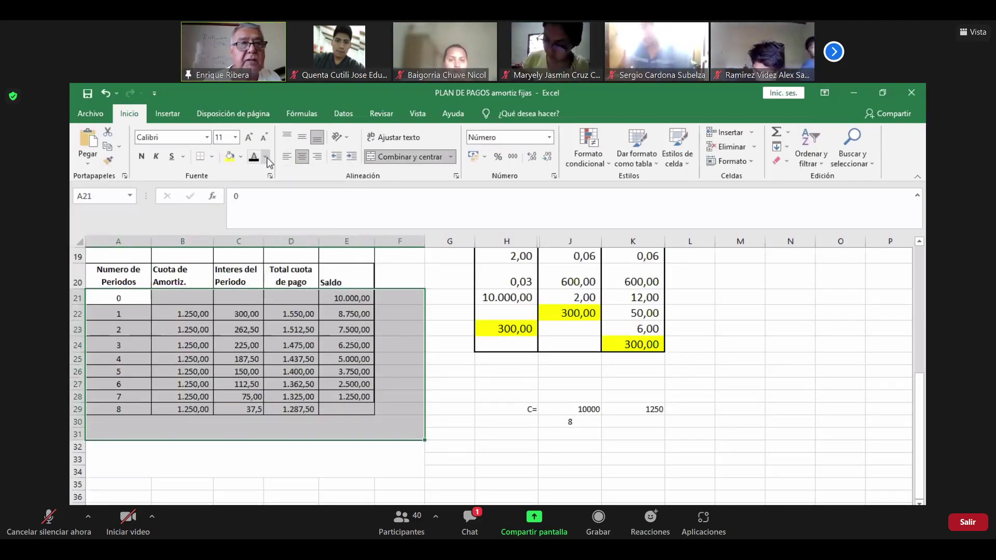
left_click(264, 157)
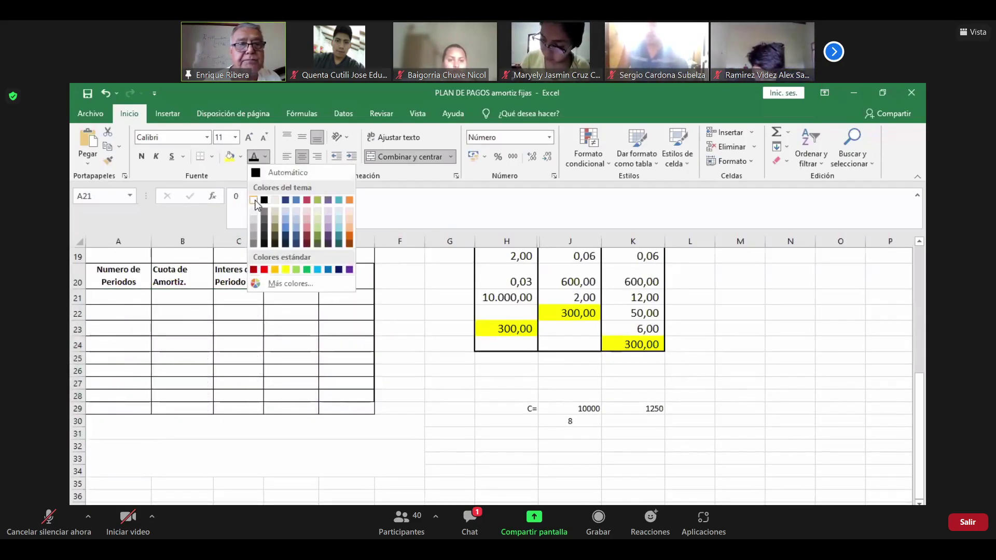
left_click(254, 201)
left_click(463, 421)
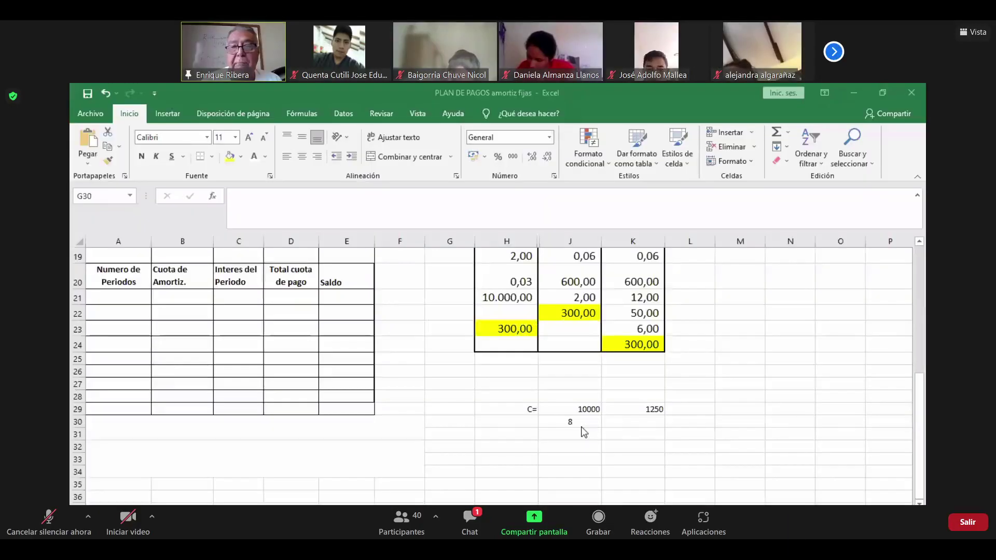
Step: Centre the amount in J29 with thousands-separator format, and make the divisor in J30 bold
left_click(592, 426)
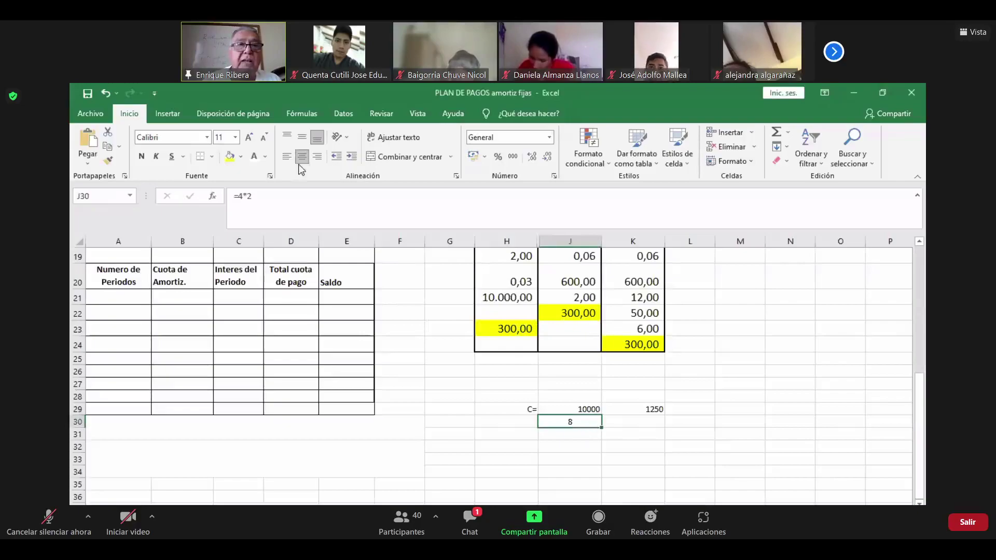
left_click(568, 408)
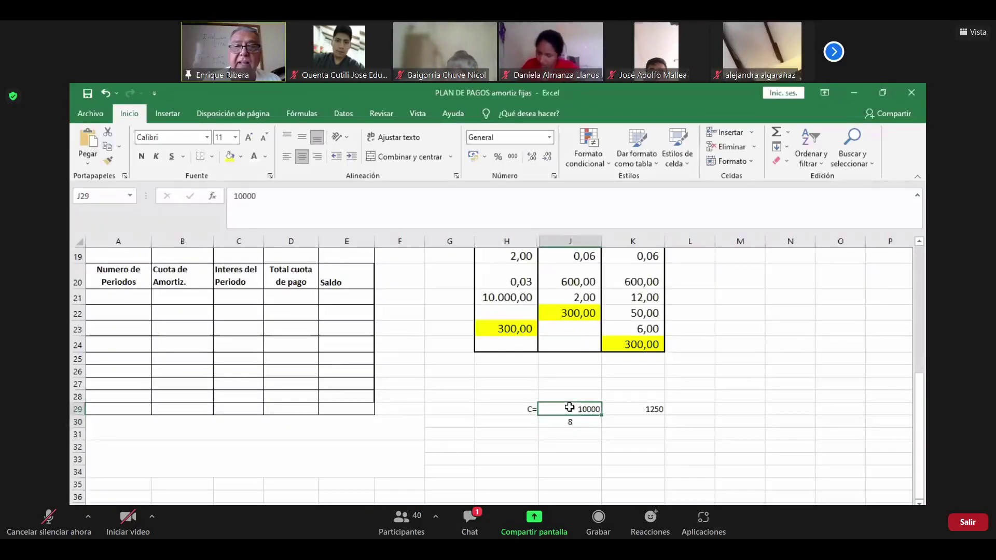
left_click(302, 156)
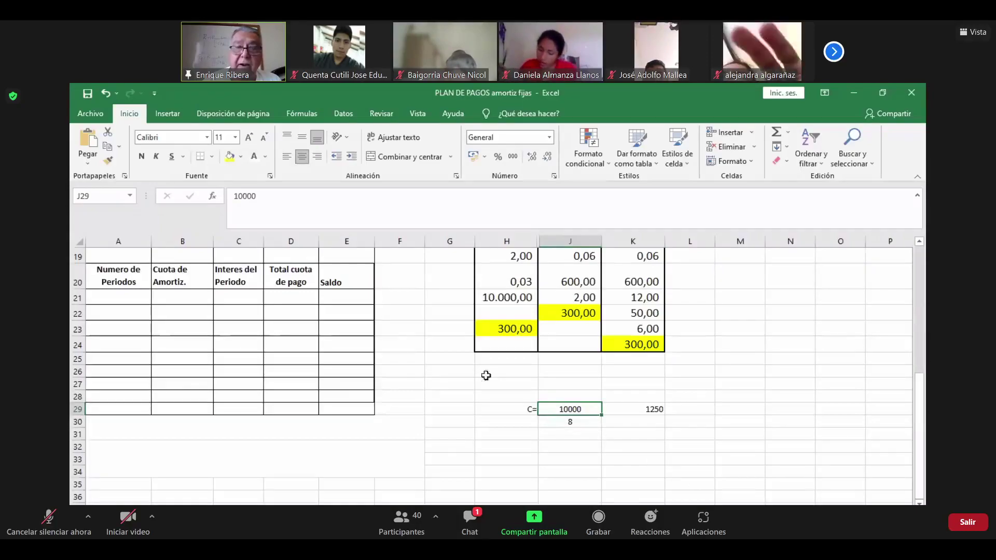
left_click(513, 156)
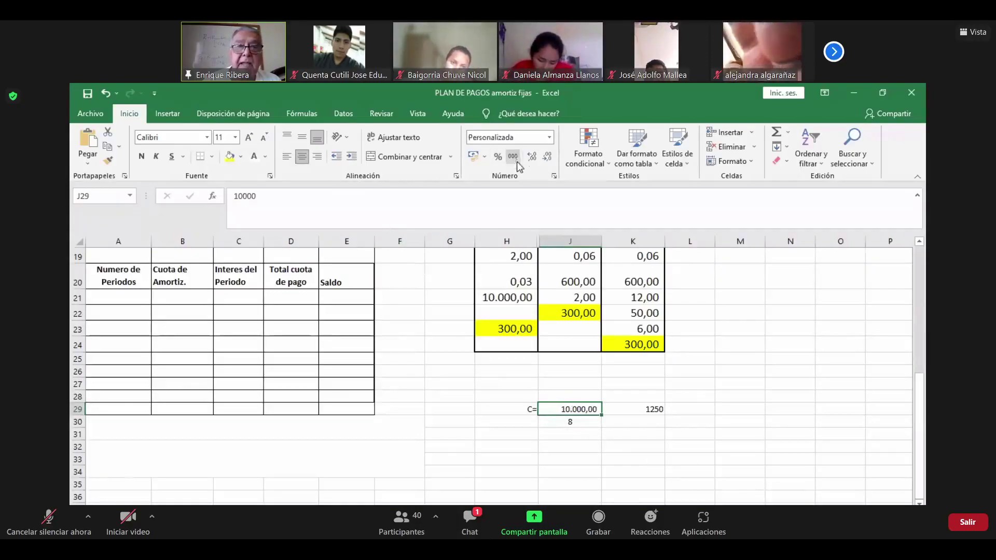
left_click(568, 421)
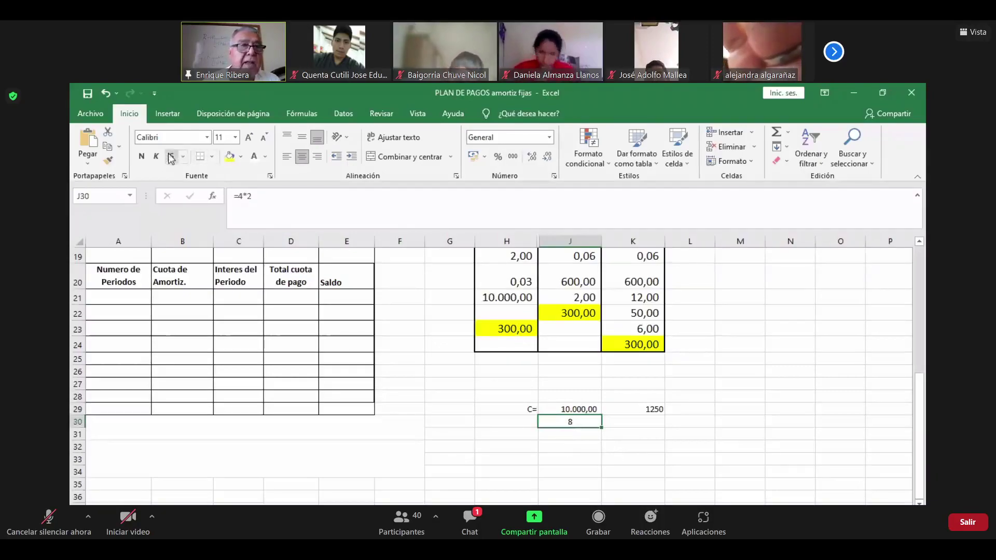
left_click(141, 156)
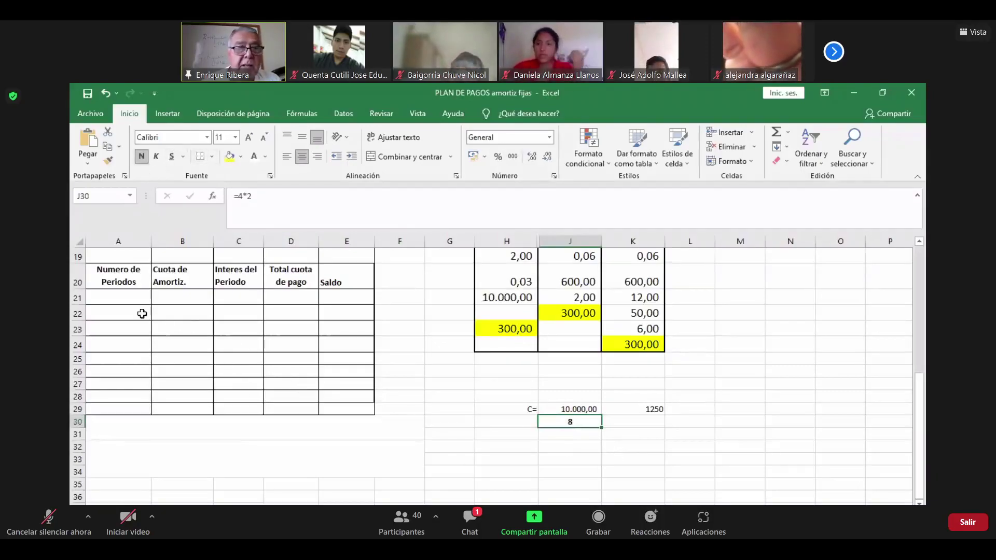
Step: Reveal the period numbers in A21:A29 by setting their font color back to automatic
left_click_drag(127, 313, 124, 413)
left_click(591, 427)
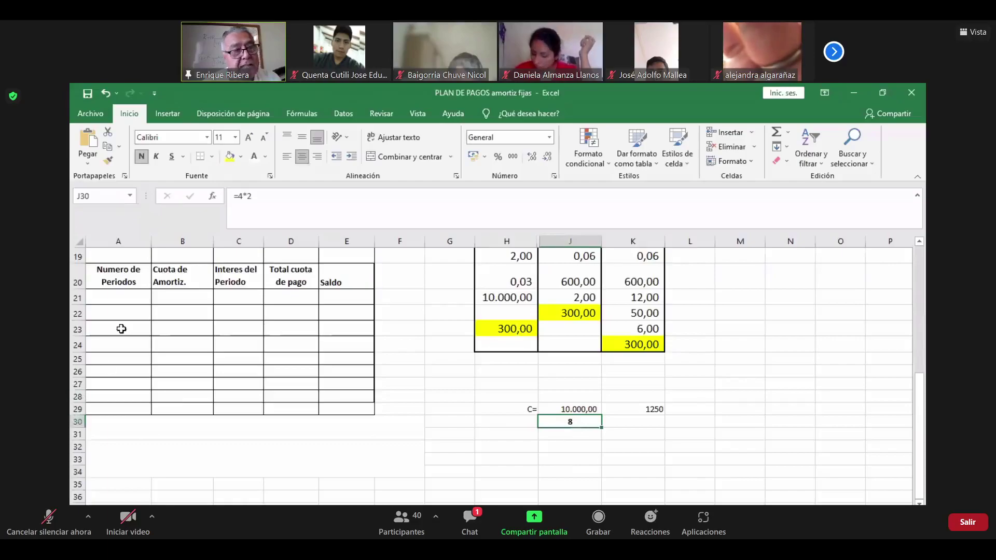
left_click(136, 302)
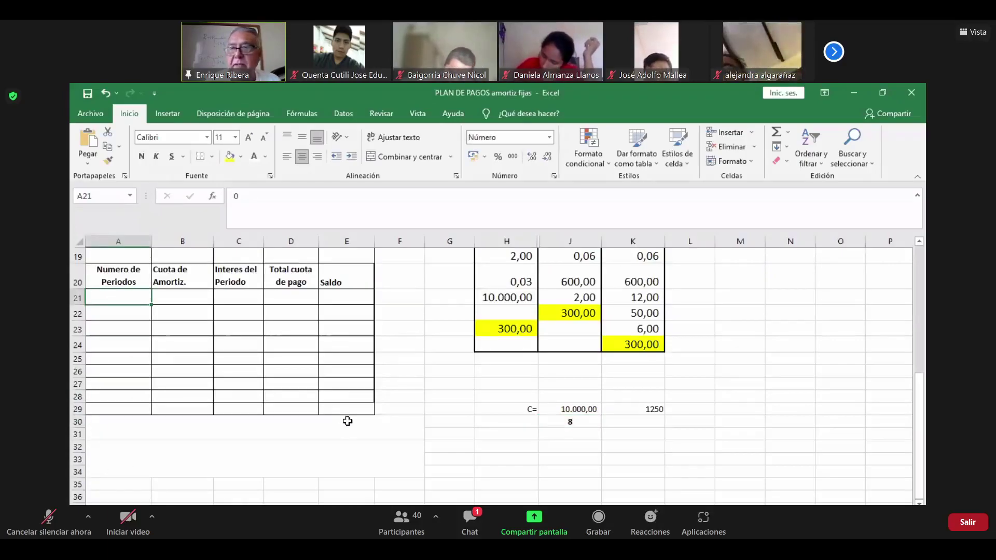
left_click(573, 424)
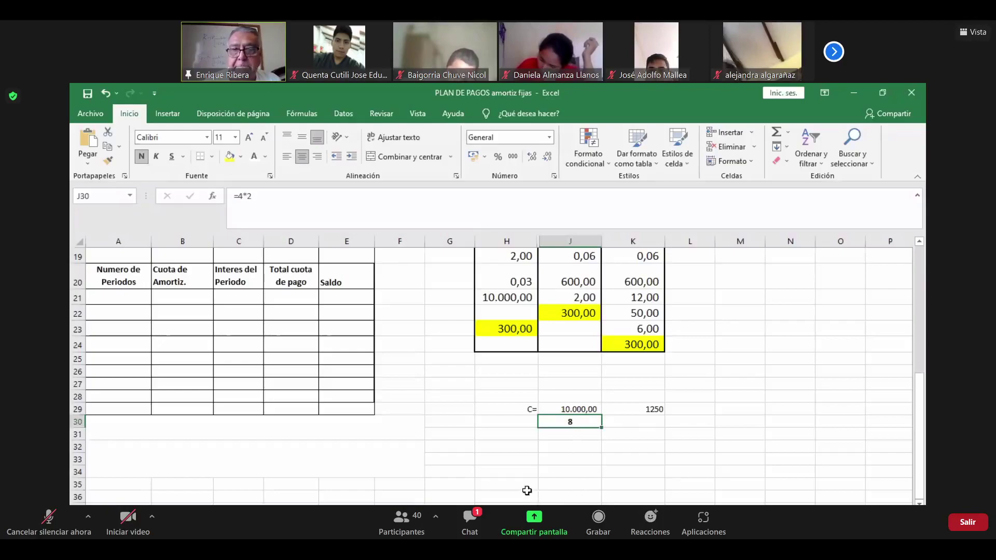
left_click(120, 298)
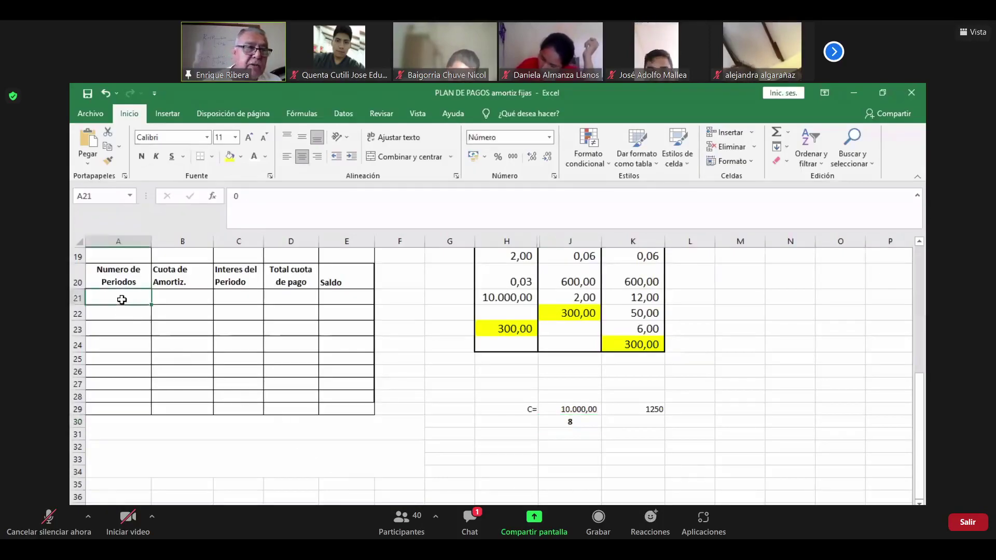
left_click(457, 374)
left_click_drag(123, 298, 122, 410)
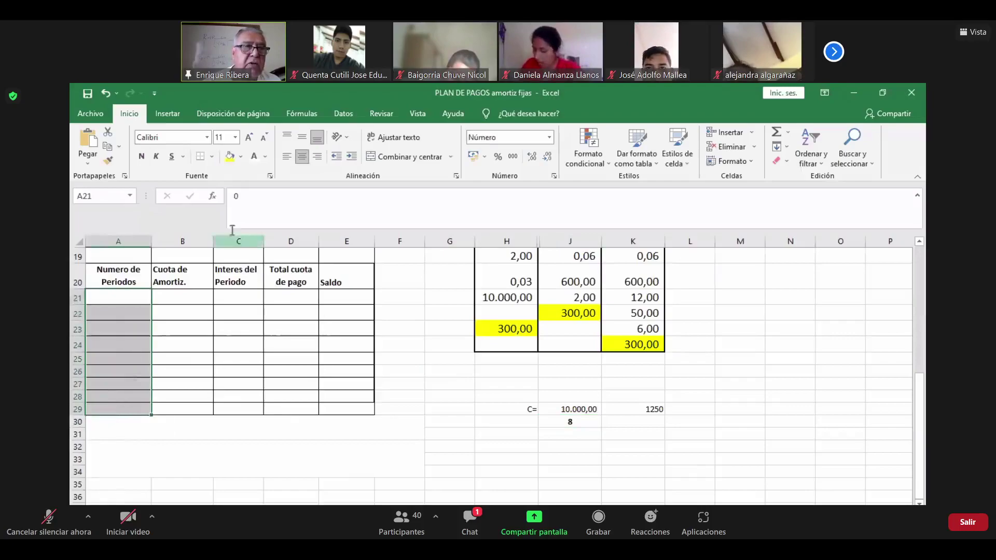
left_click(267, 157)
left_click(270, 169)
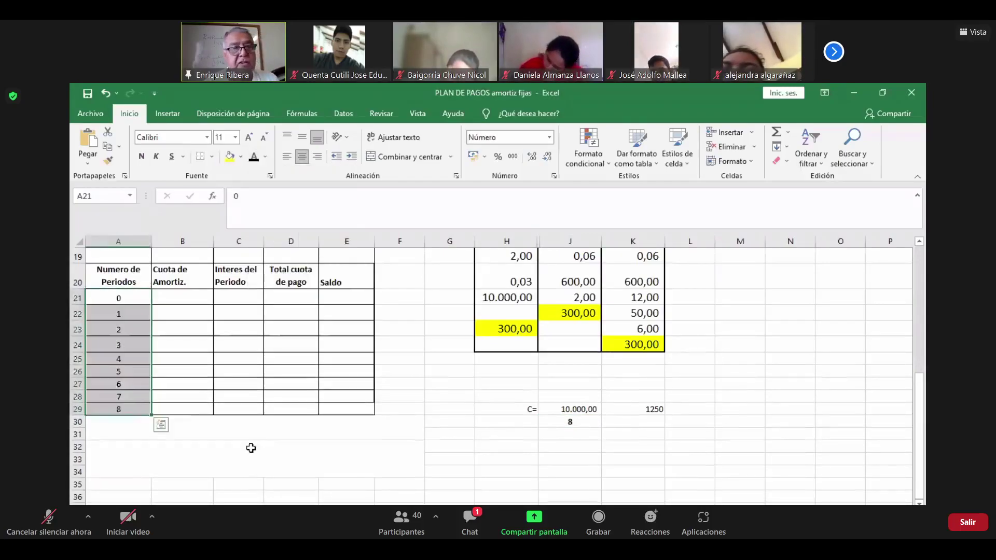
left_click(251, 446)
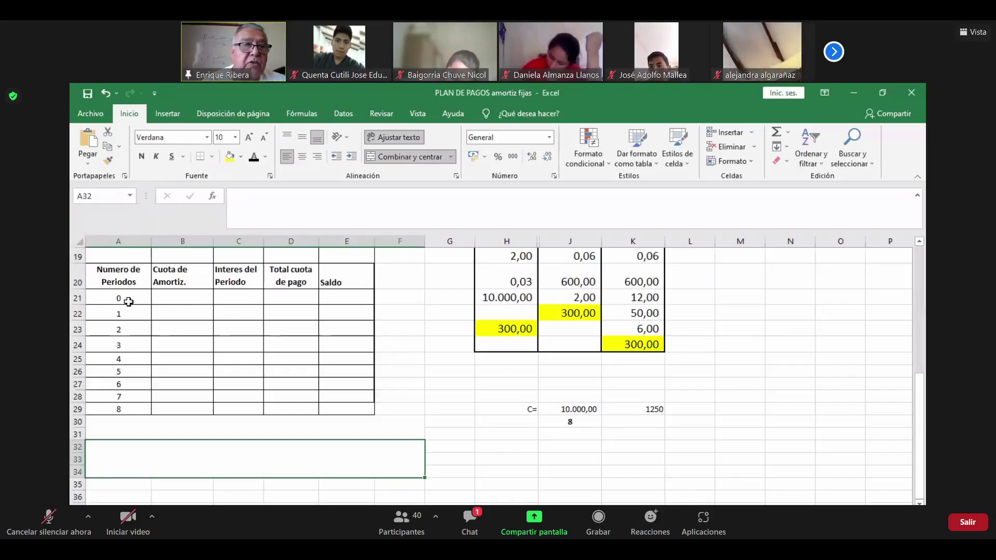
Step: Centre the Saldo heading in E20 and reveal the period 0 balance in E21 with the automatic font color
left_click(192, 300)
left_click(243, 296)
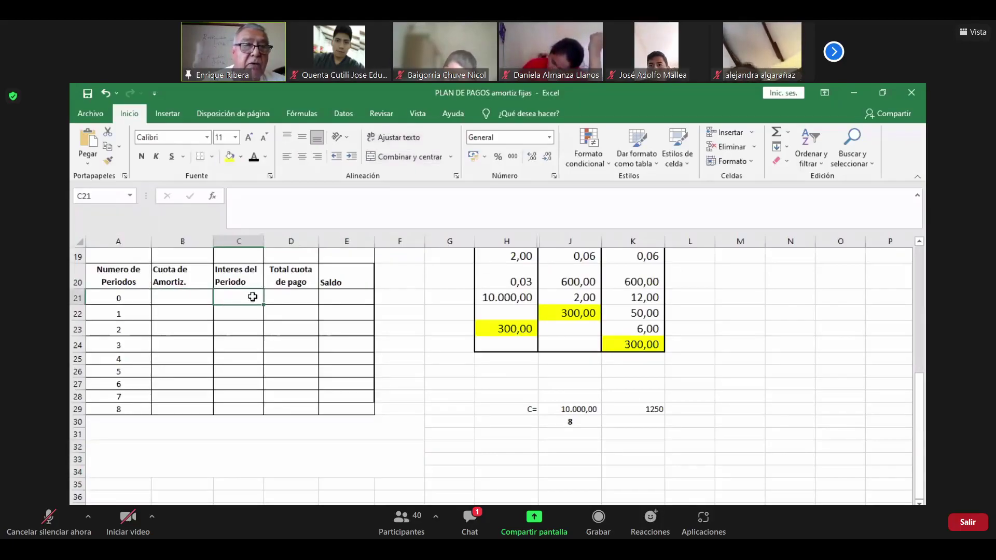
left_click_drag(176, 298, 291, 297)
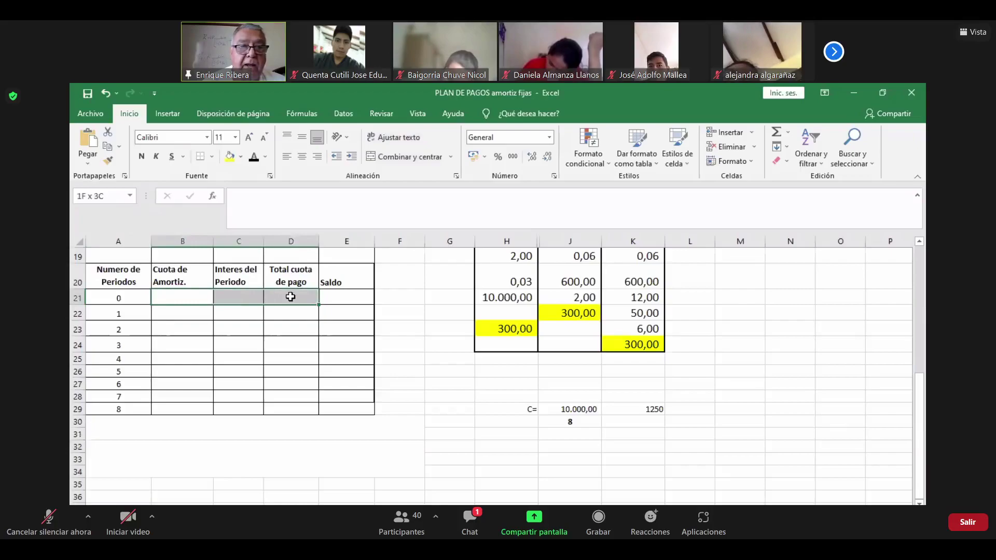
left_click(427, 326)
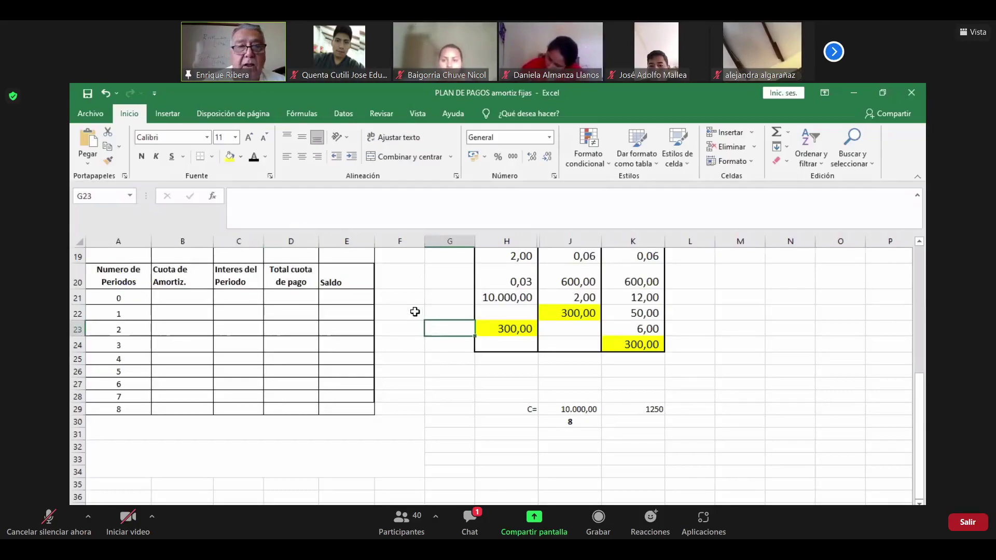
left_click(415, 311)
left_click(346, 288)
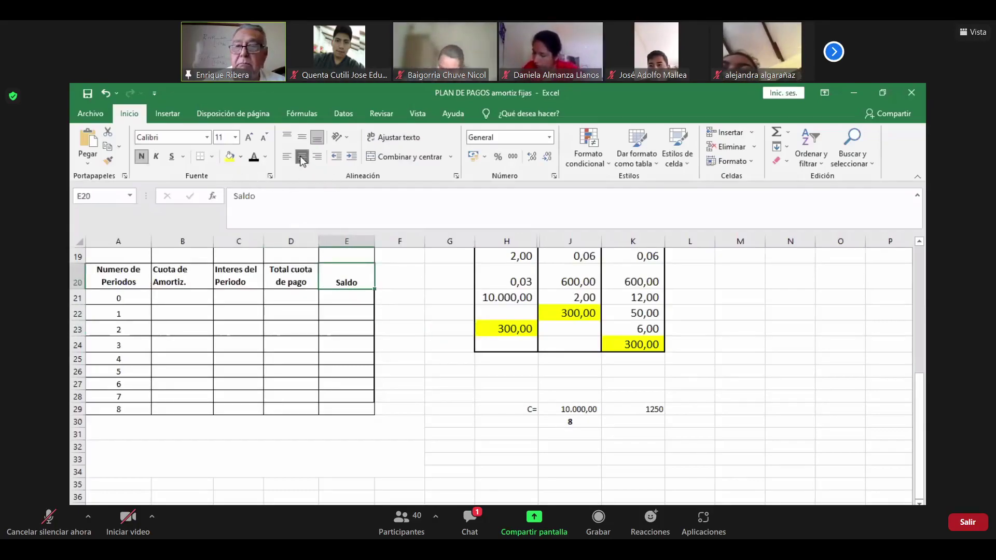
left_click(336, 298)
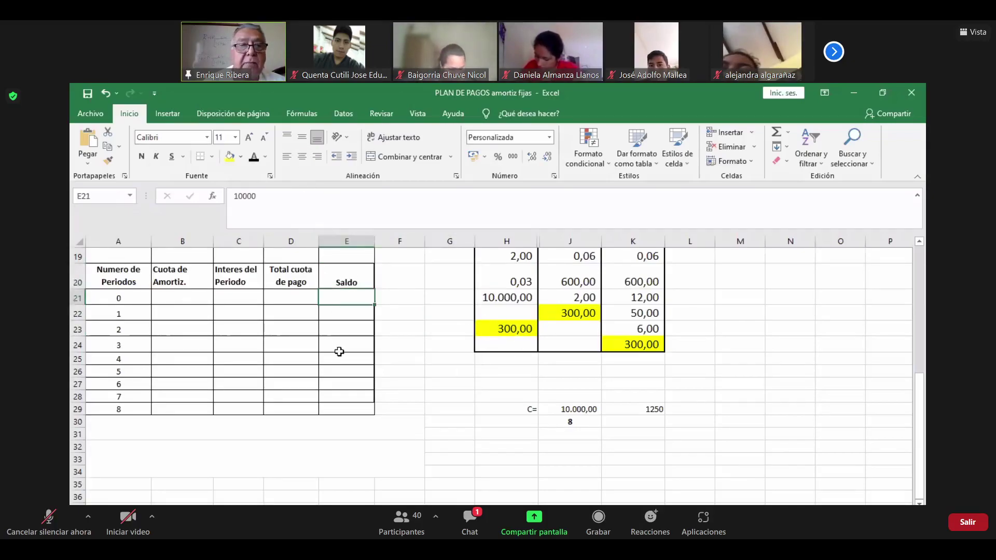
left_click(254, 157)
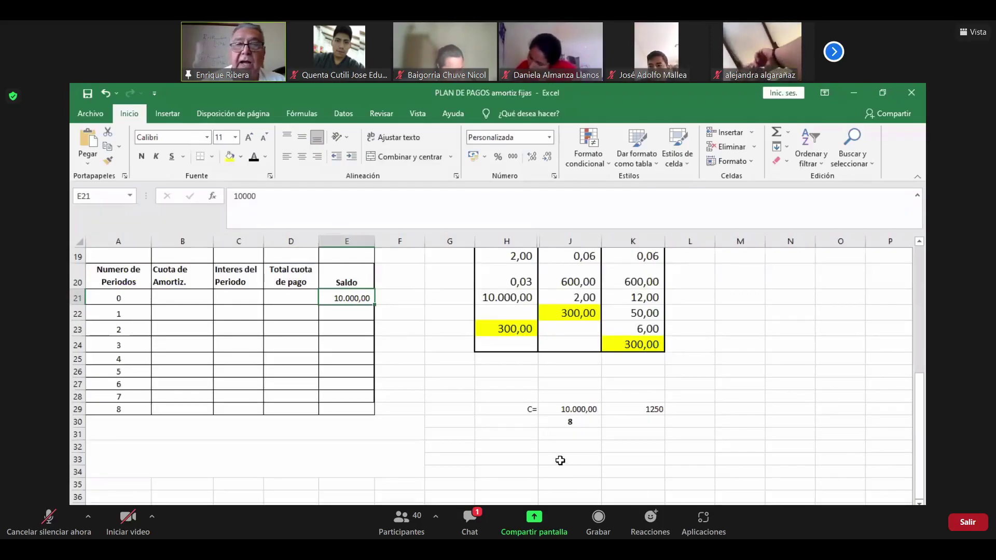
Step: Apply the thousands-separator format to the calculated amortization quota in K29
left_click(533, 457)
left_click(472, 435)
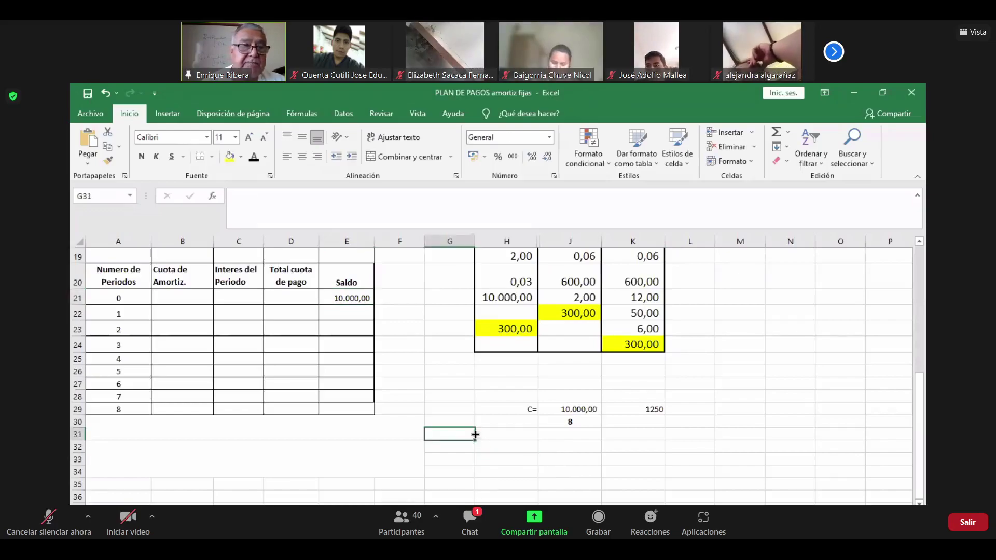
left_click(466, 370)
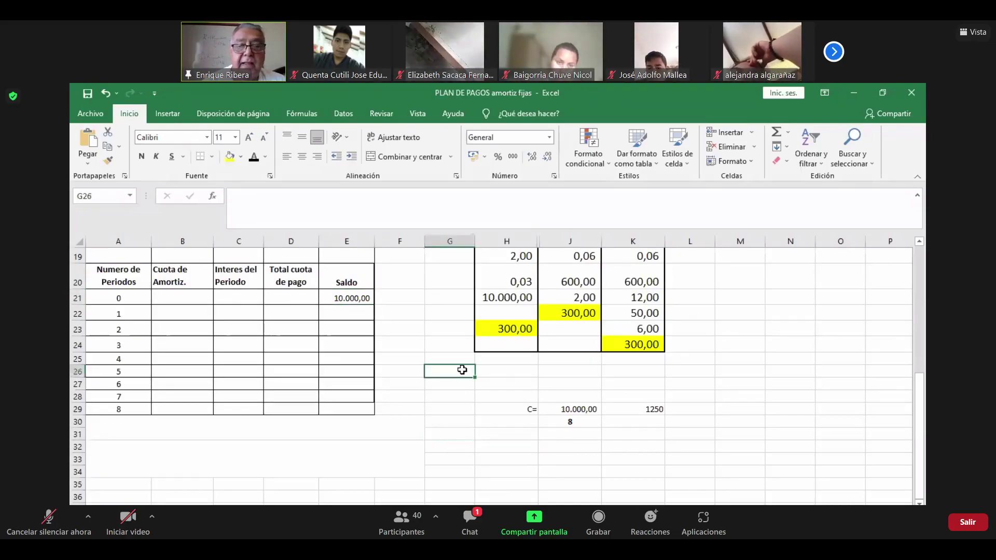
left_click(652, 410)
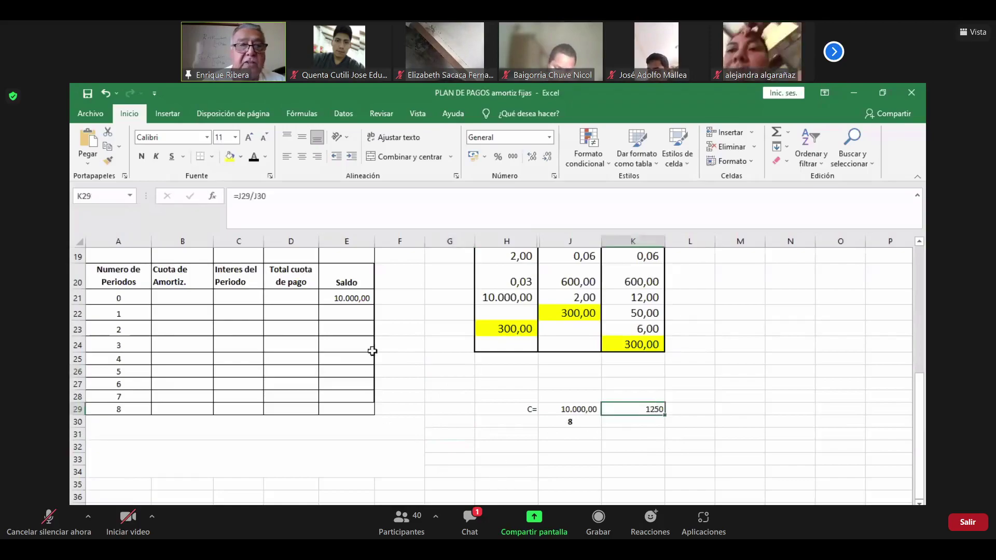
left_click(513, 155)
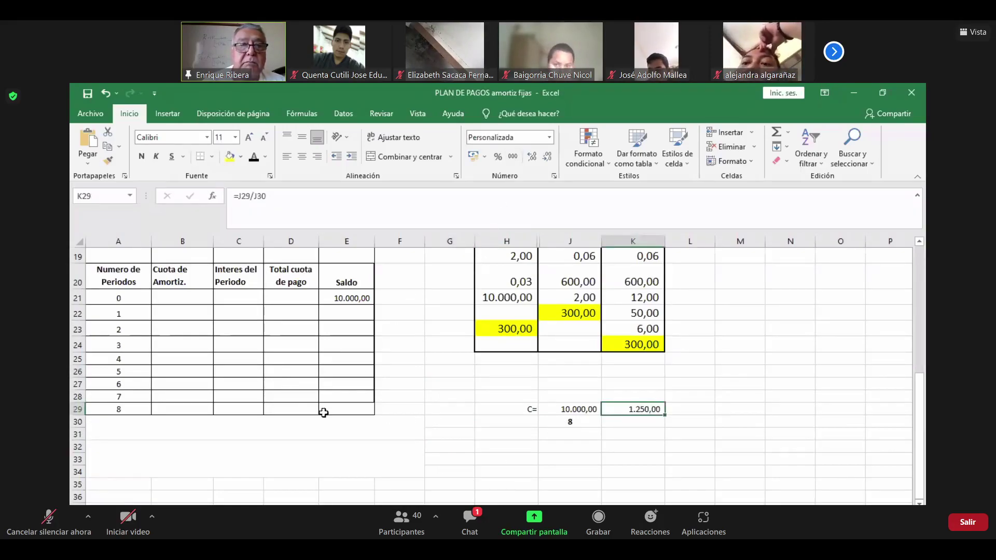
Step: Reveal period 1's Cuota de Amortiz. value in B22 by applying the automatic font color
left_click(361, 299)
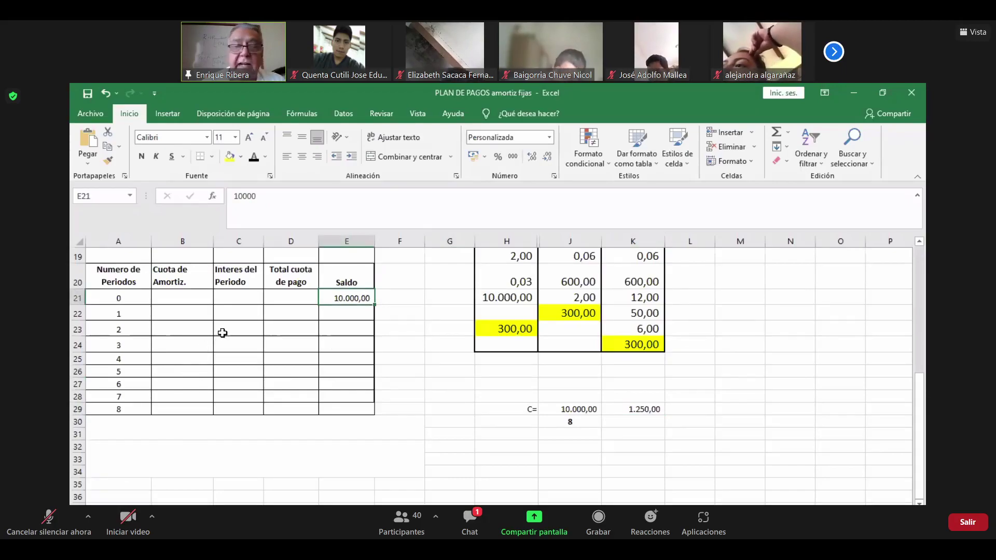
left_click(187, 315)
left_click(431, 383)
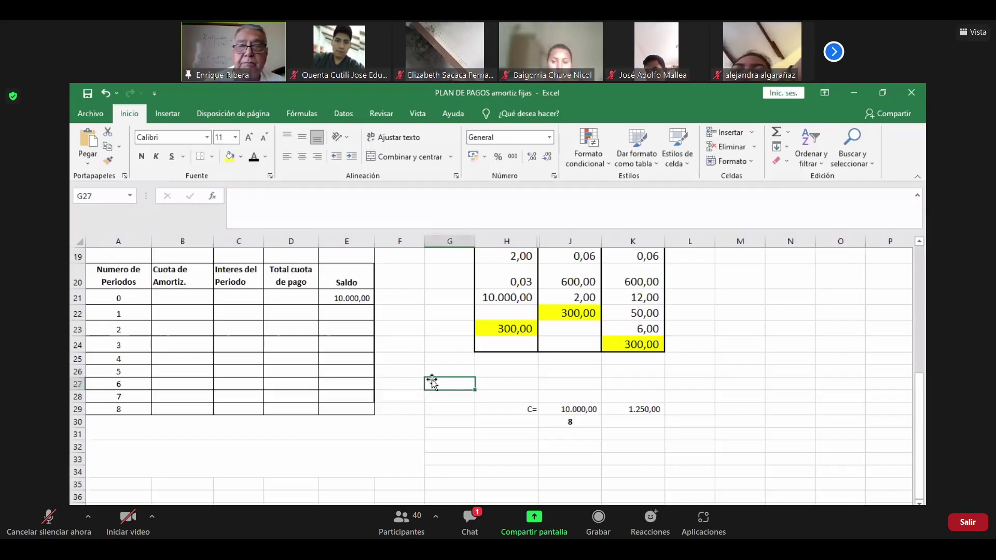
left_click(187, 311)
left_click(254, 157)
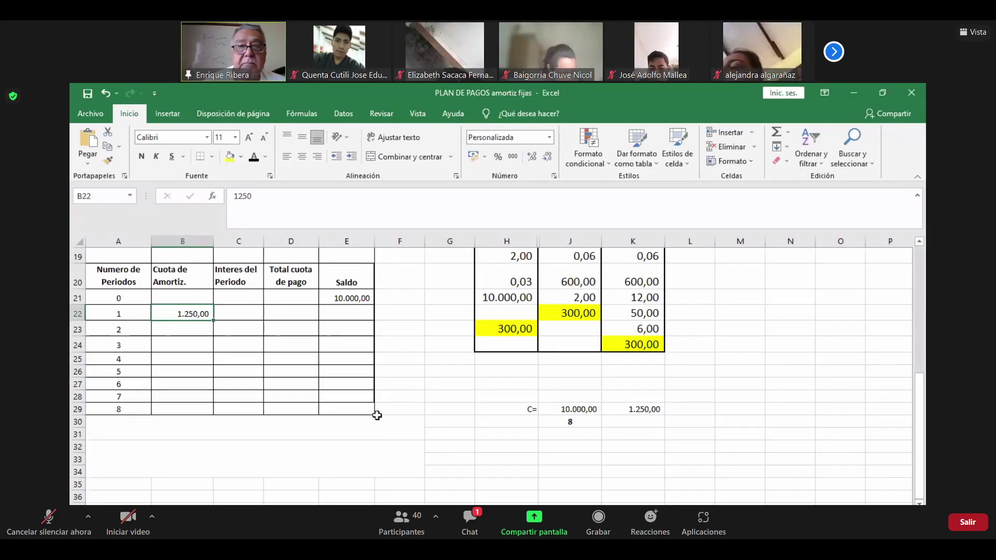
Step: Enter 600 as period 1's interest in C22 and reveal it with the automatic font color
left_click(251, 318)
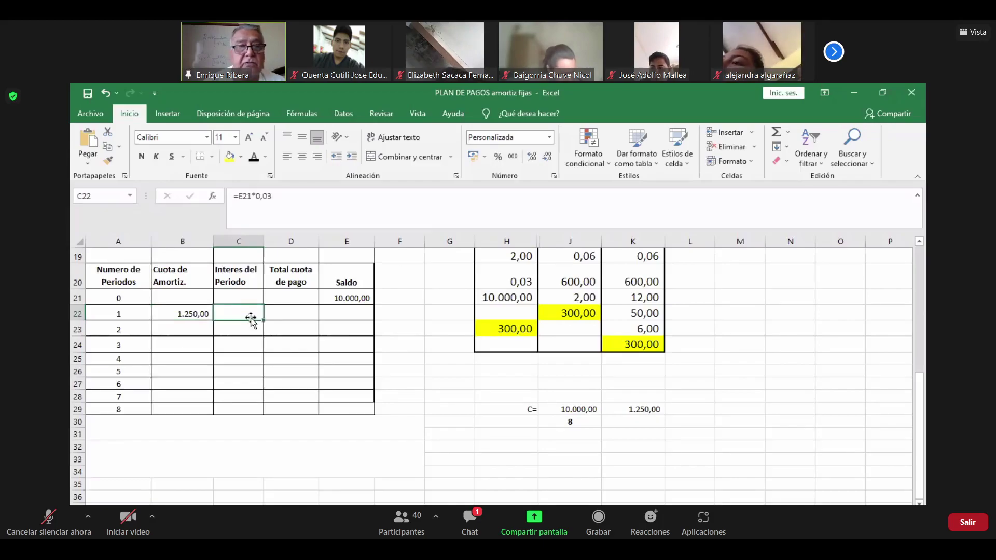
key("Down")
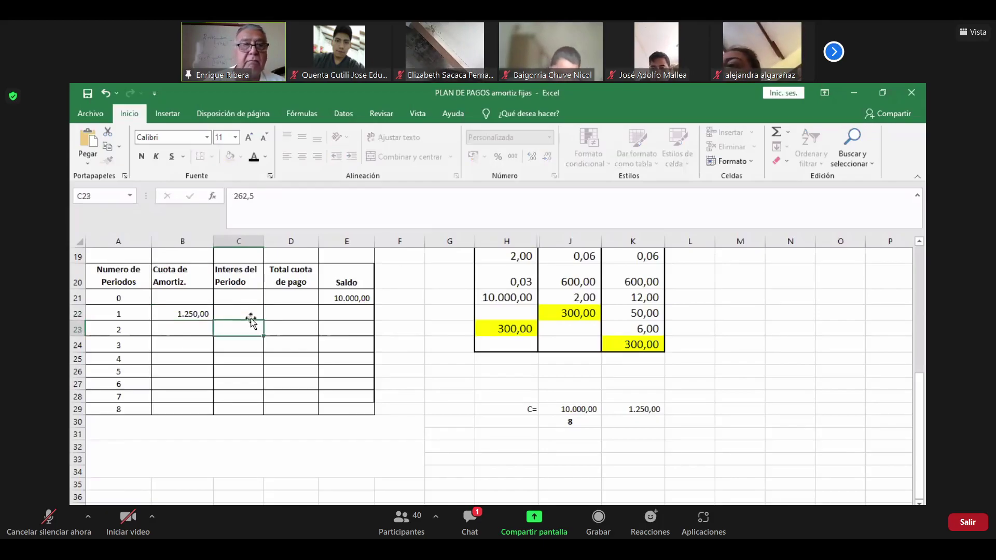
left_click(450, 357)
left_click(223, 314)
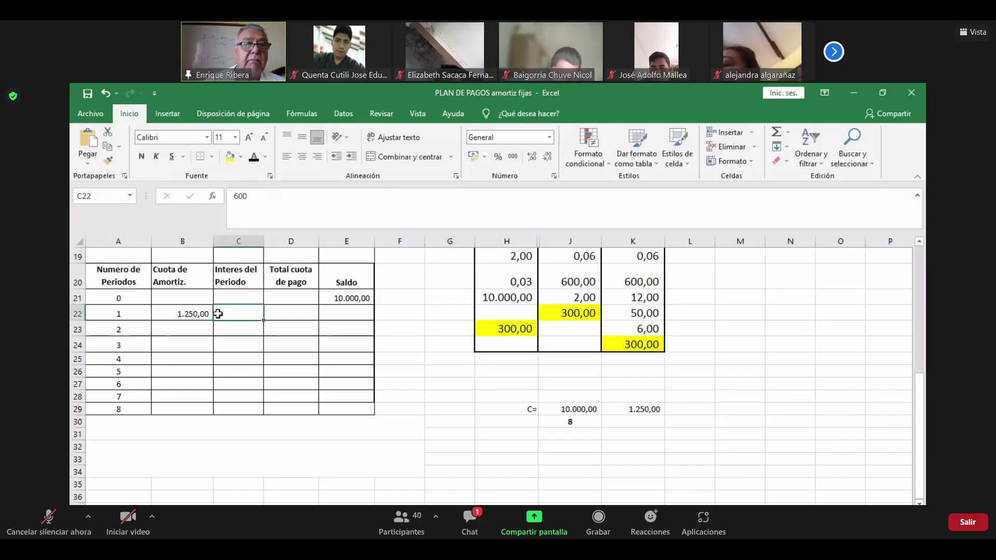
left_click(255, 158)
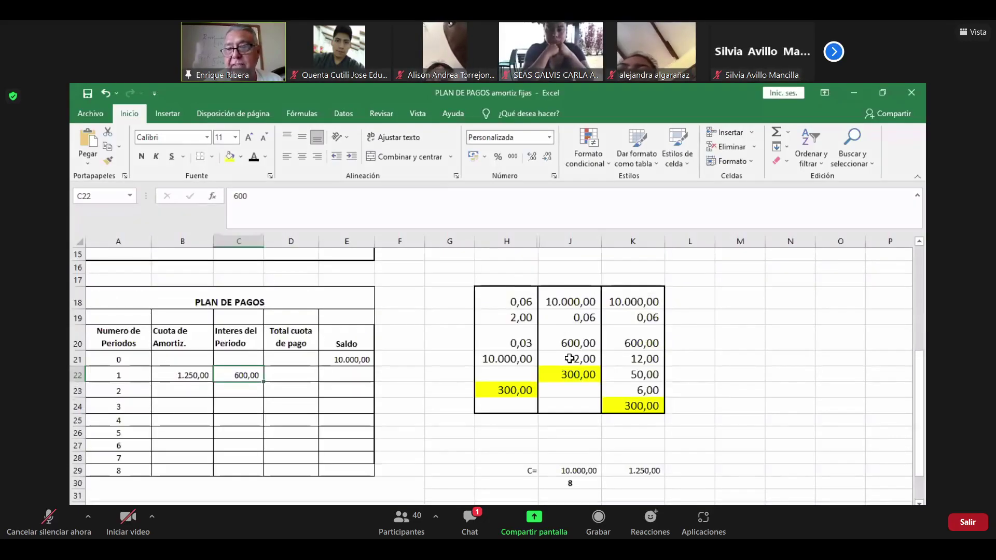
Step: Review the first interest calculation in H18:H23, from the annual rate divided by 2 to its product with the capital
left_click(600, 438)
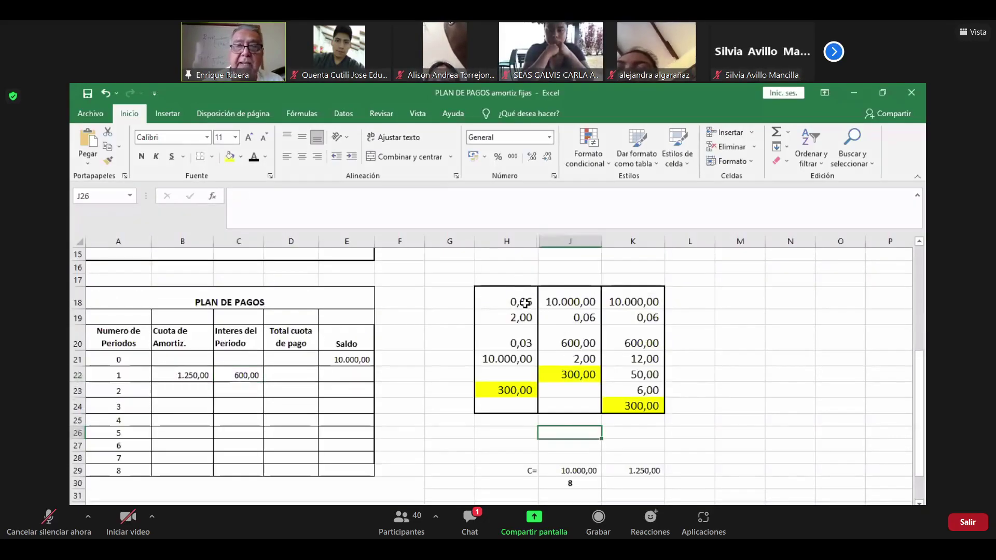
left_click(524, 302)
left_click(522, 319)
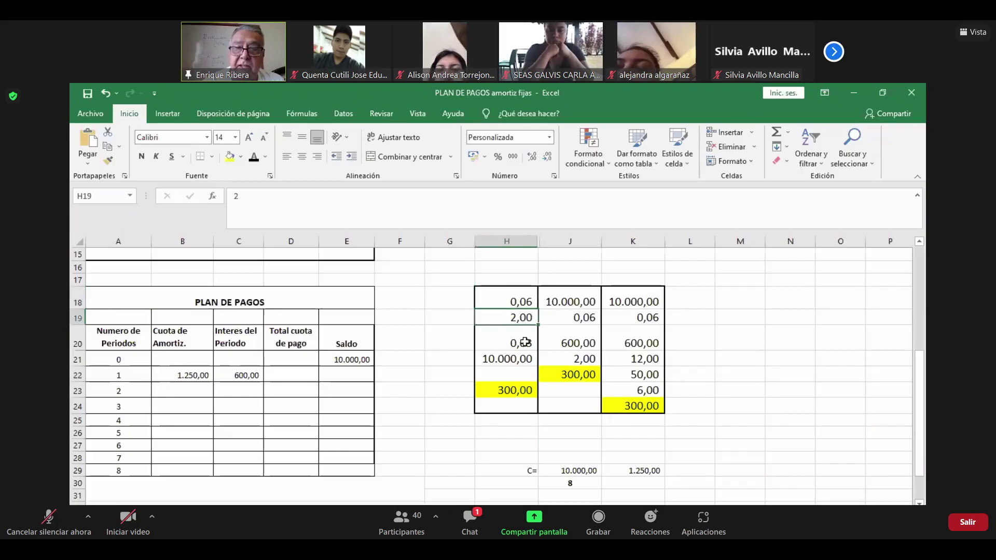
left_click(524, 345)
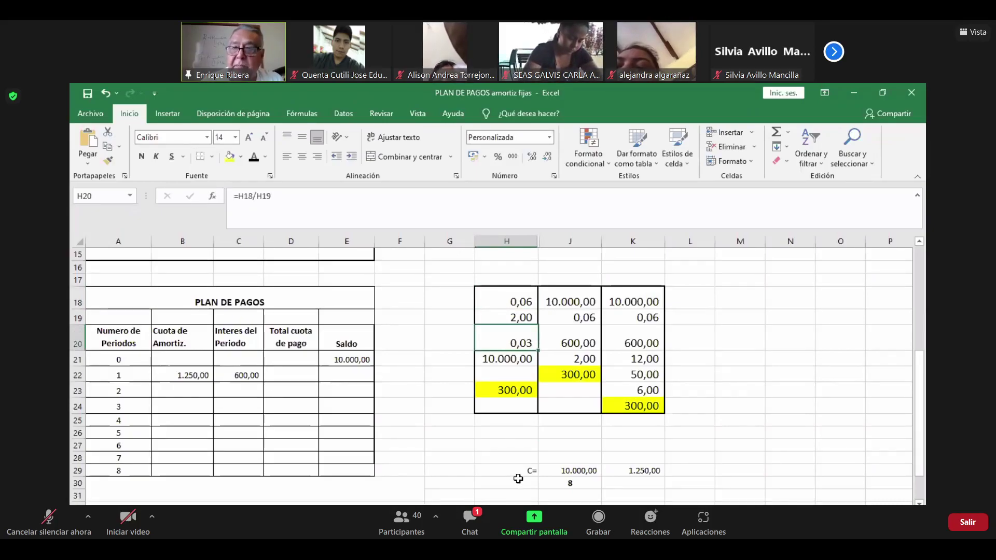
left_click(510, 461)
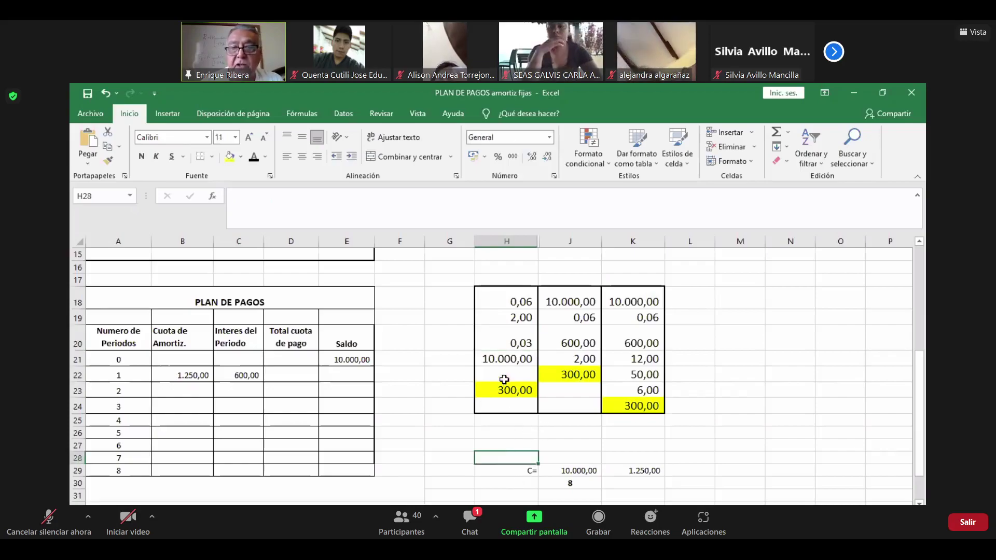
left_click(513, 360)
left_click(522, 390)
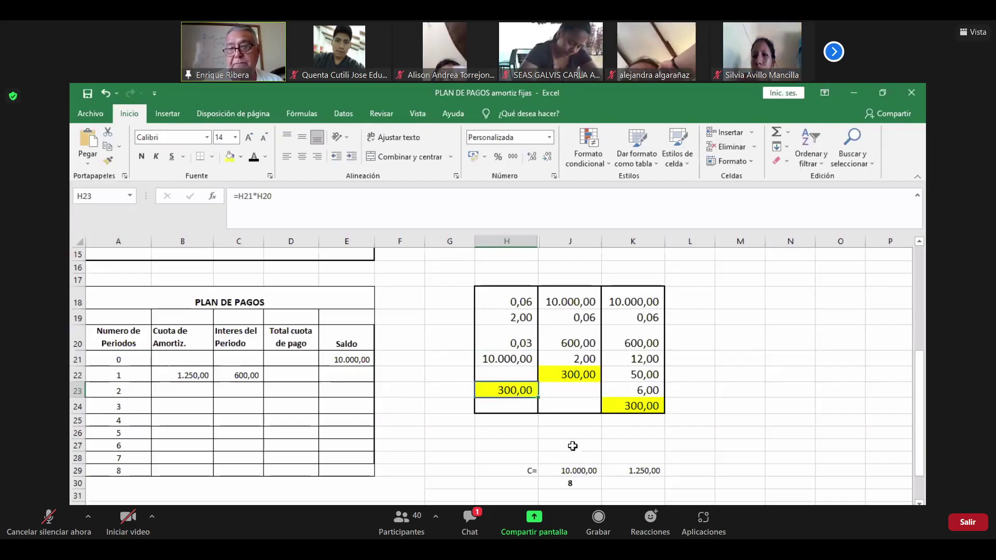
Step: Review the second interest calculation in J18:J22, from the capital times the annual rate to the division by 2
left_click(587, 302)
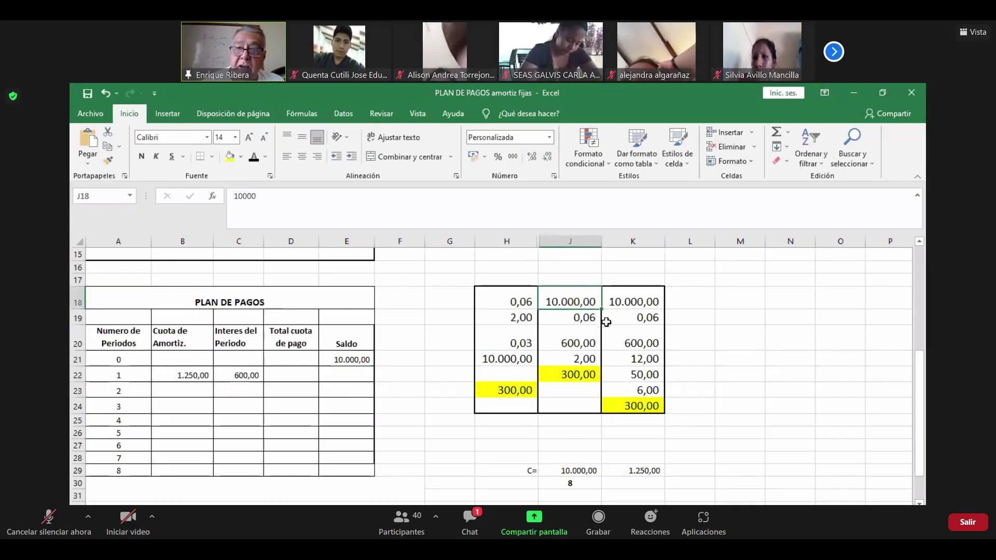
left_click(594, 319)
left_click(585, 345)
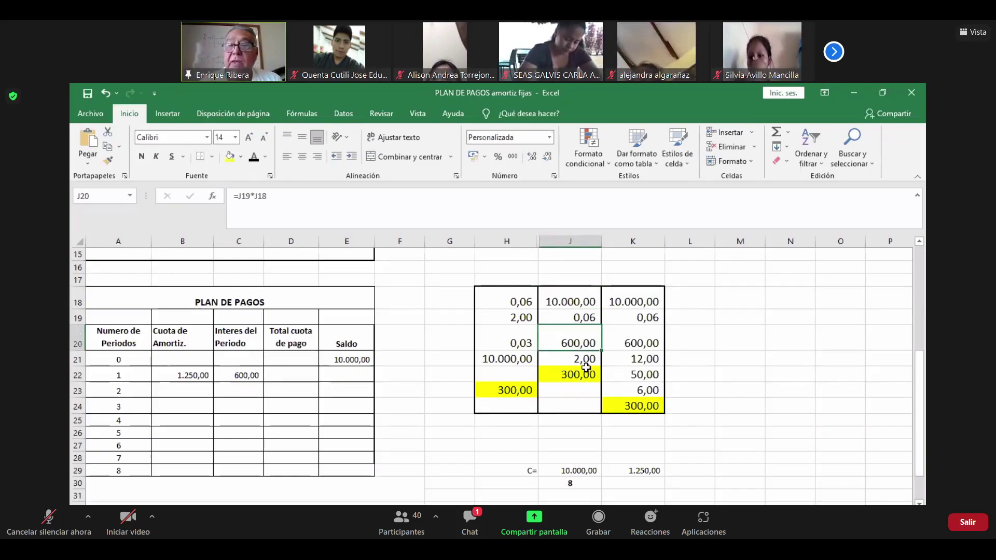
left_click(585, 358)
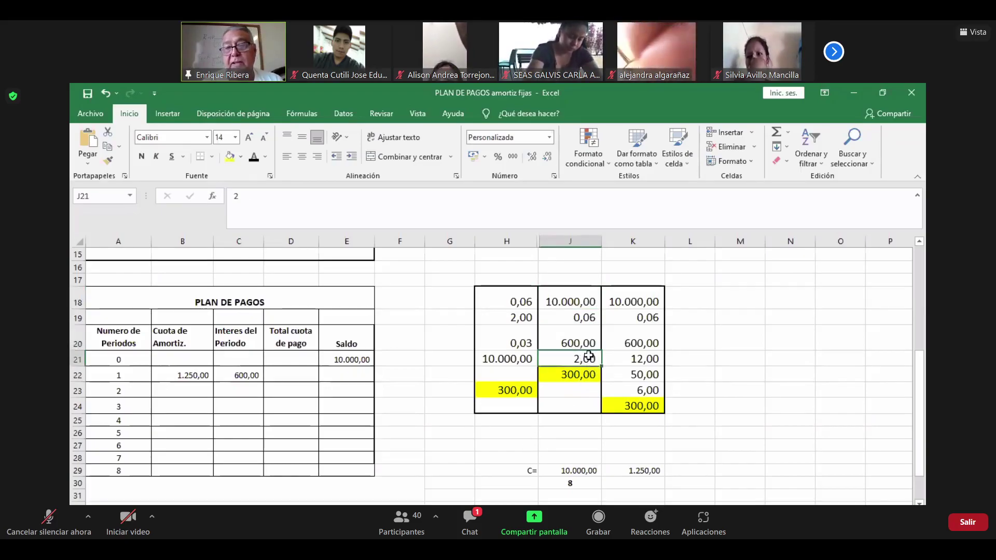
left_click(584, 346)
left_click(585, 361)
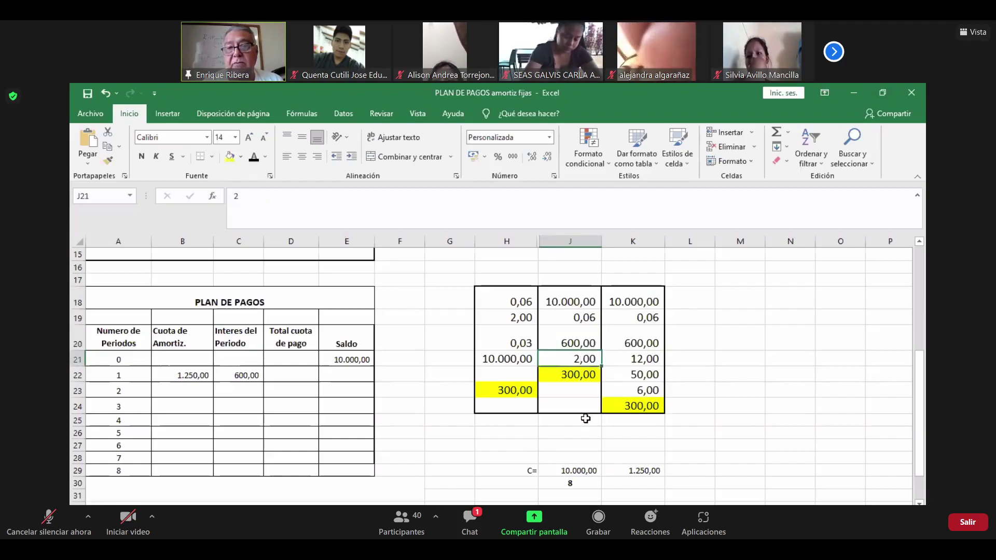
left_click(583, 376)
left_click(717, 450)
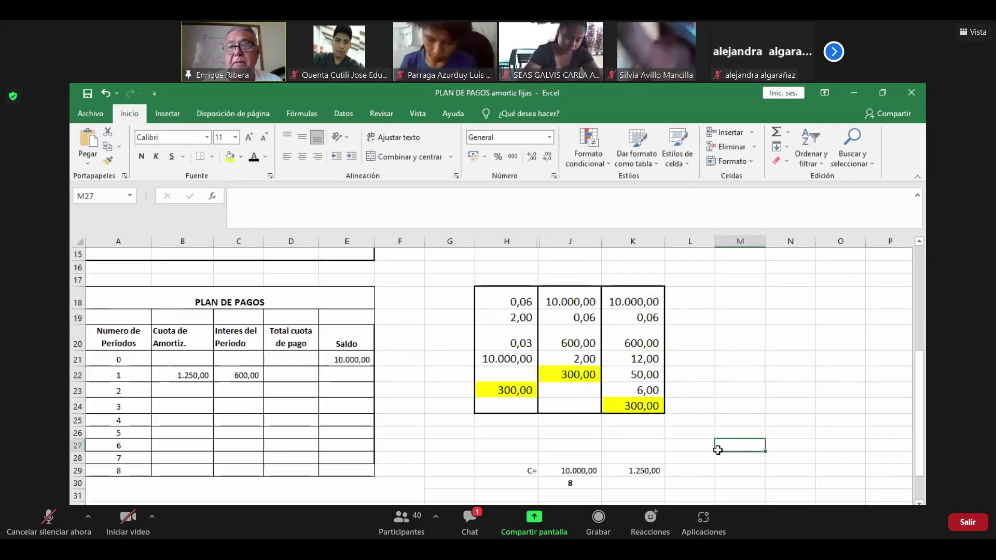
Step: Review the third interest calculation in K18:K24, from the annual interest through the monthly interest to the six-month amount
left_click(655, 306)
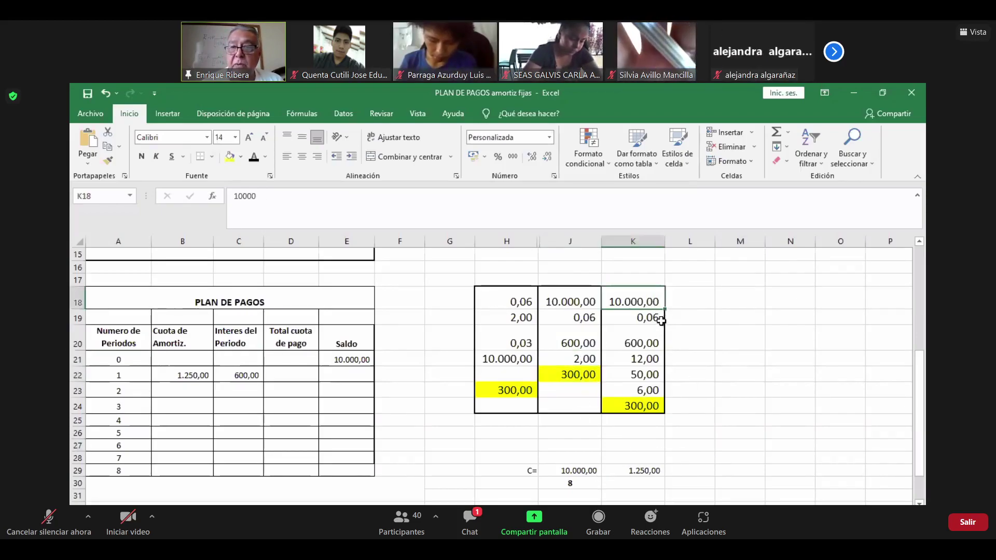
left_click(659, 318)
left_click(651, 345)
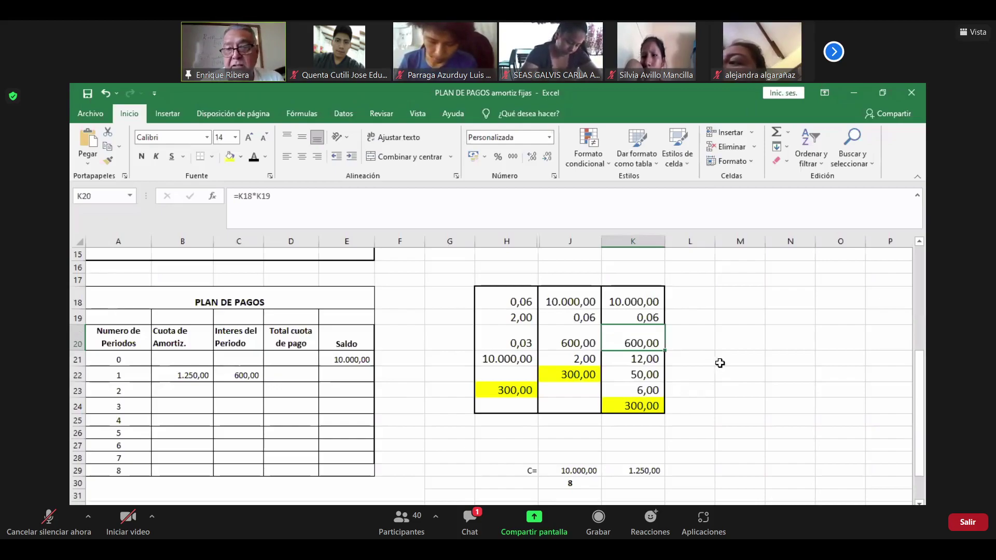
left_click(628, 363)
left_click(645, 375)
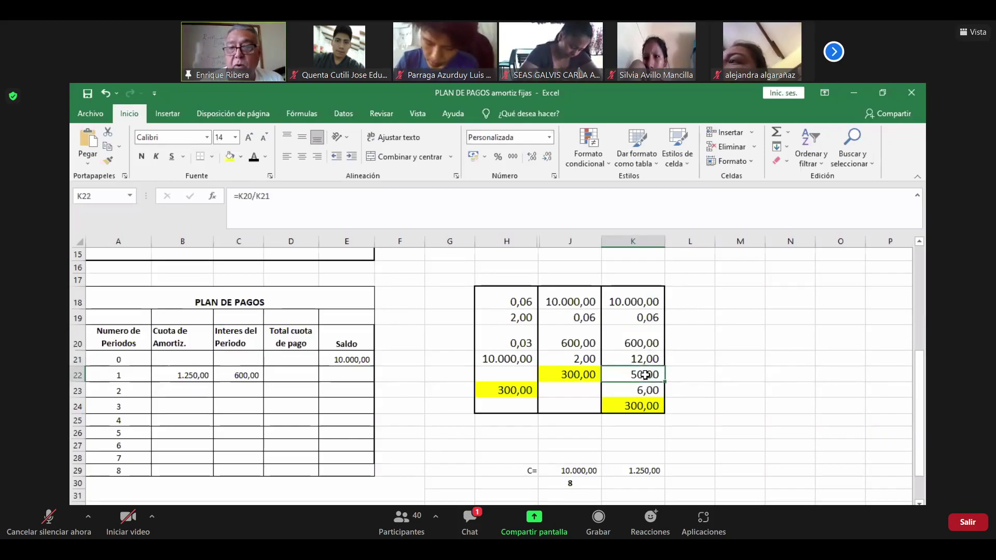
left_click(637, 389)
left_click(651, 404)
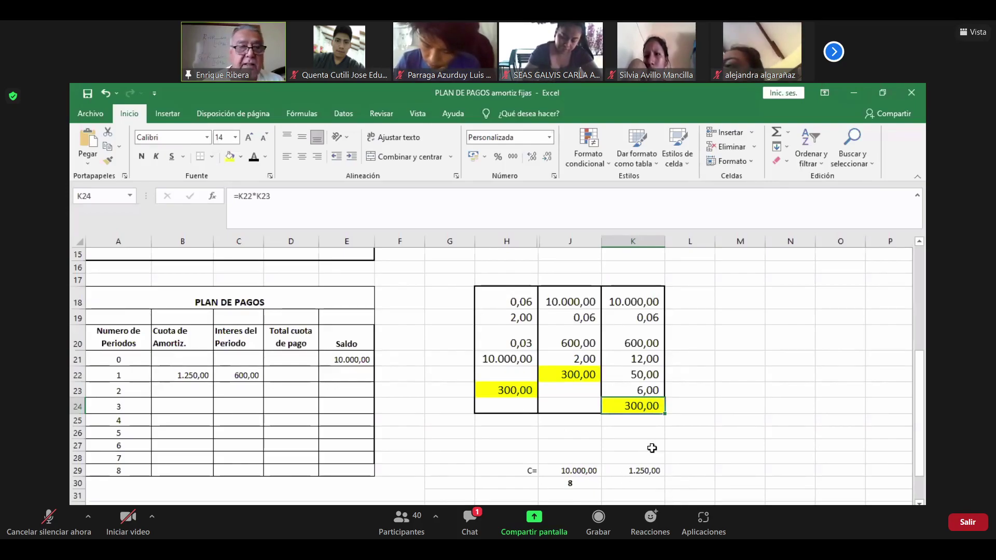
Step: Set period 1's Interes del Periodo in C22 to 300
left_click(249, 374)
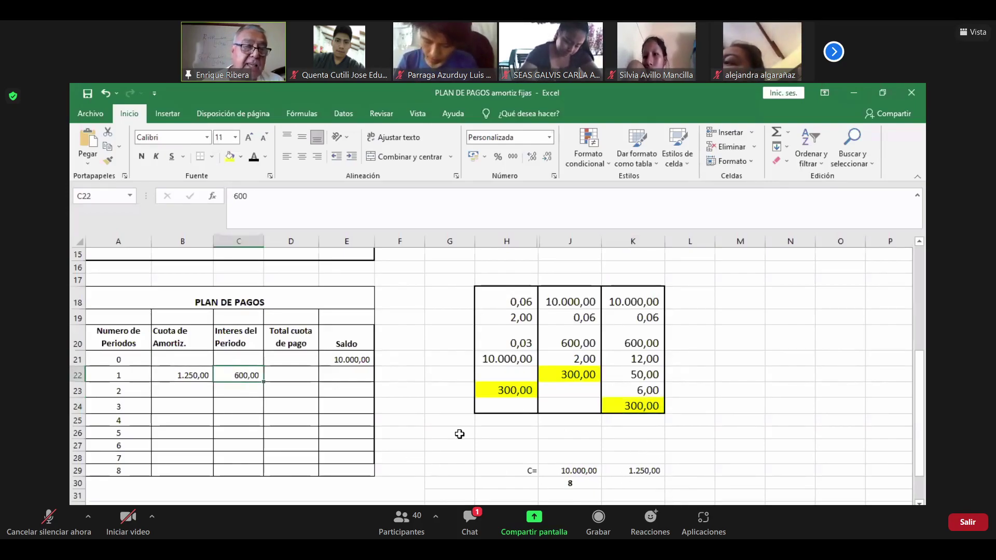
type("300")
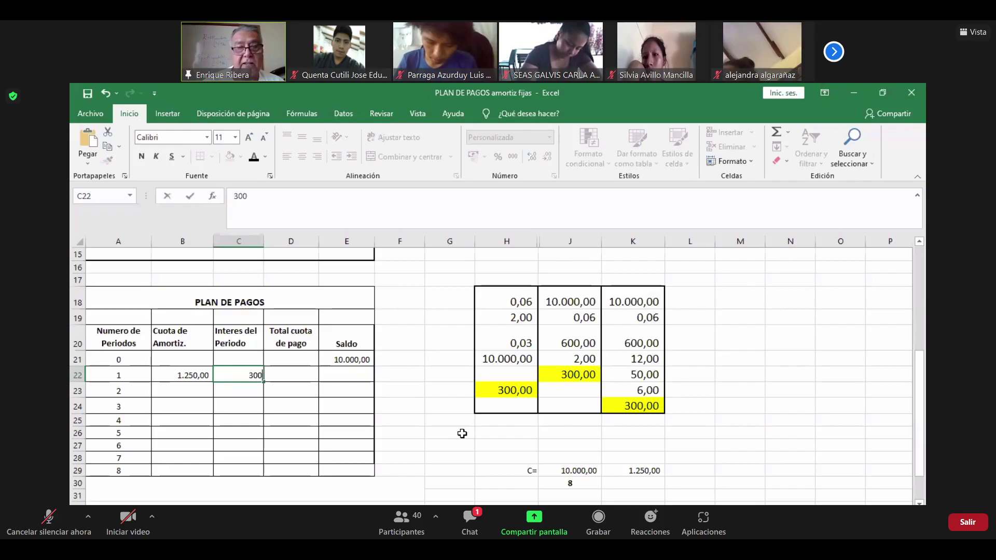
key("Return")
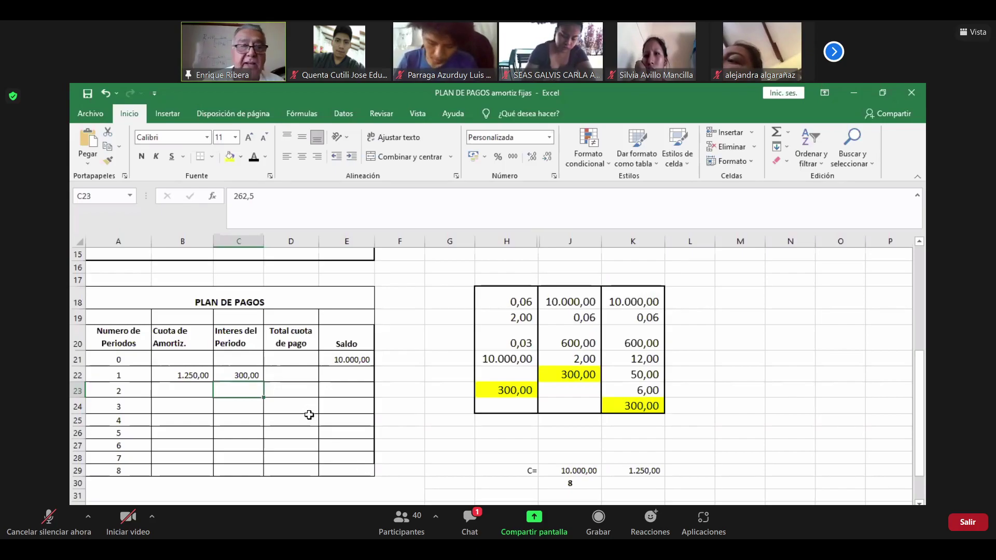
Step: Reveal period 1's Total cuota de pago in D22 and Saldo in E22 with the automatic font color
left_click(286, 371)
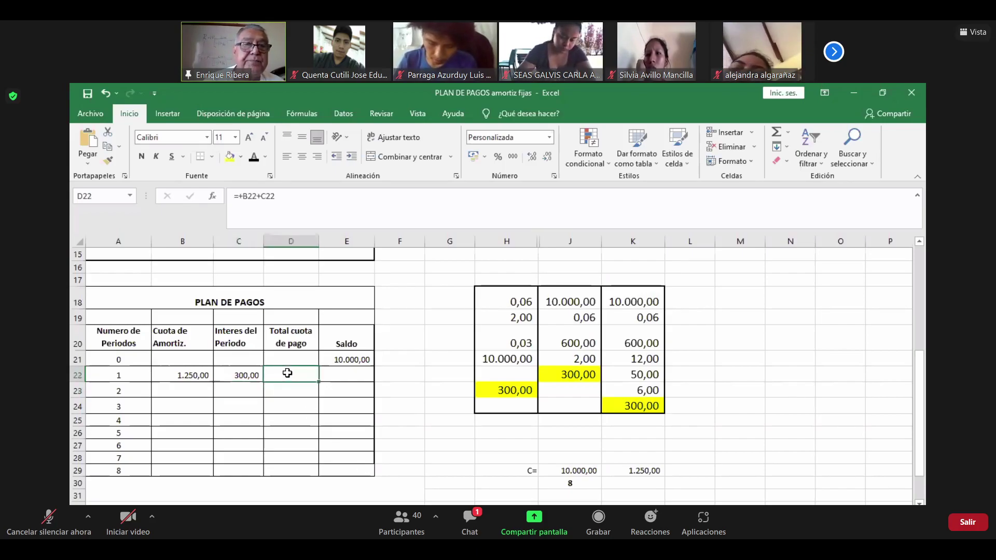
left_click(434, 334)
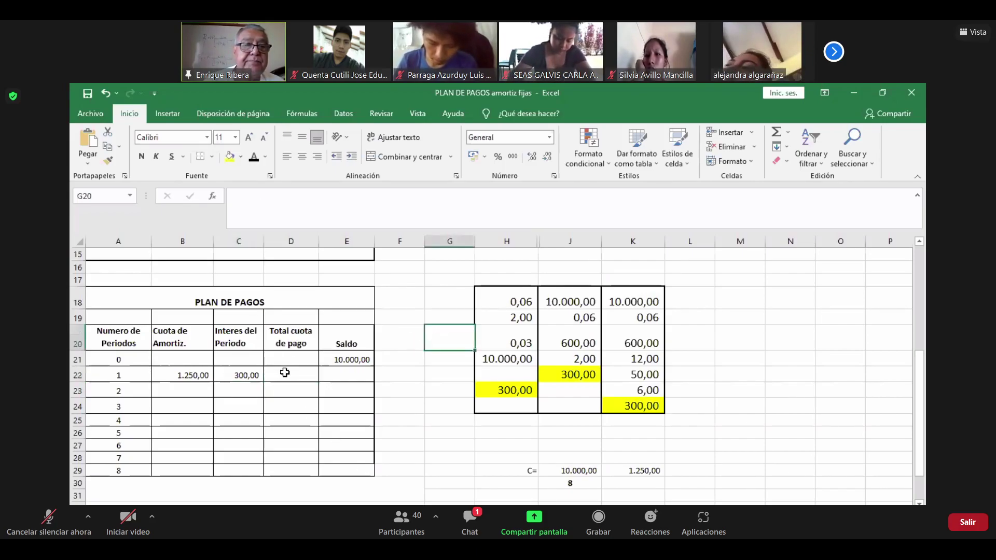
left_click(284, 372)
left_click(253, 157)
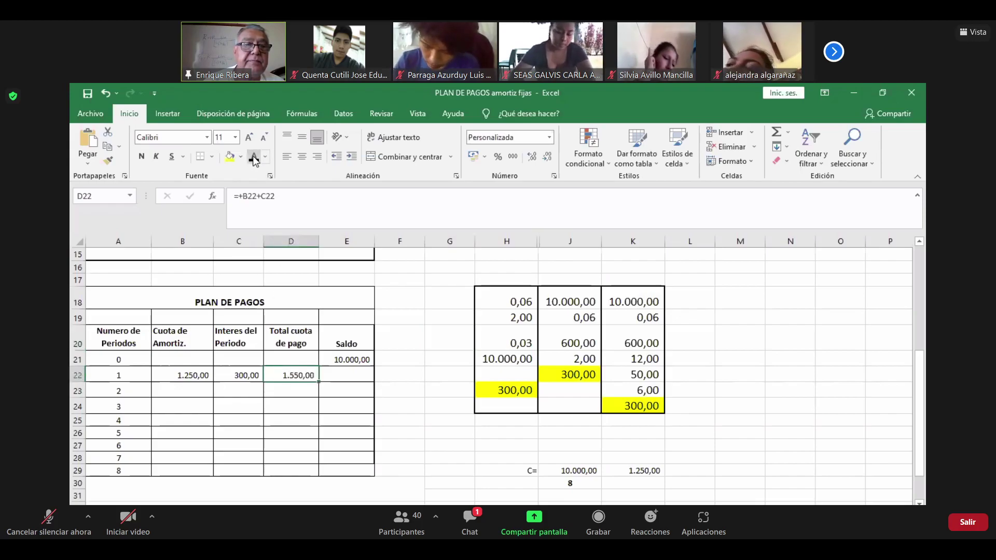
left_click(357, 377)
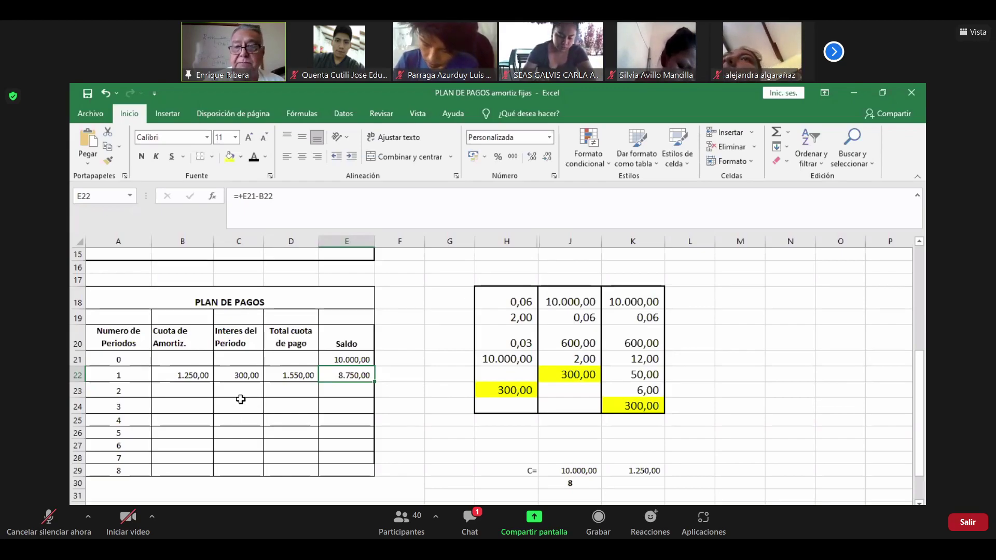
left_click(165, 390)
left_click(455, 429)
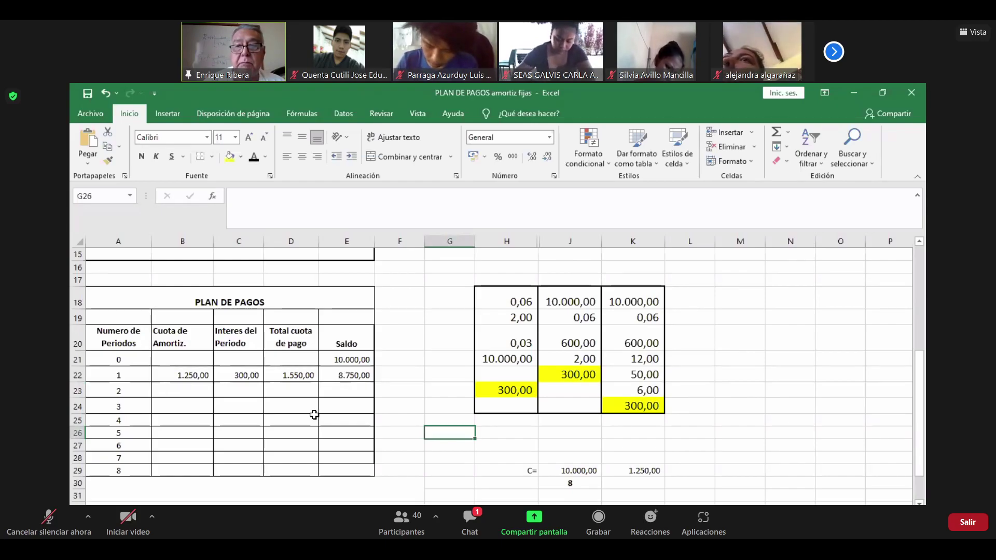
left_click(189, 378)
left_click(444, 419)
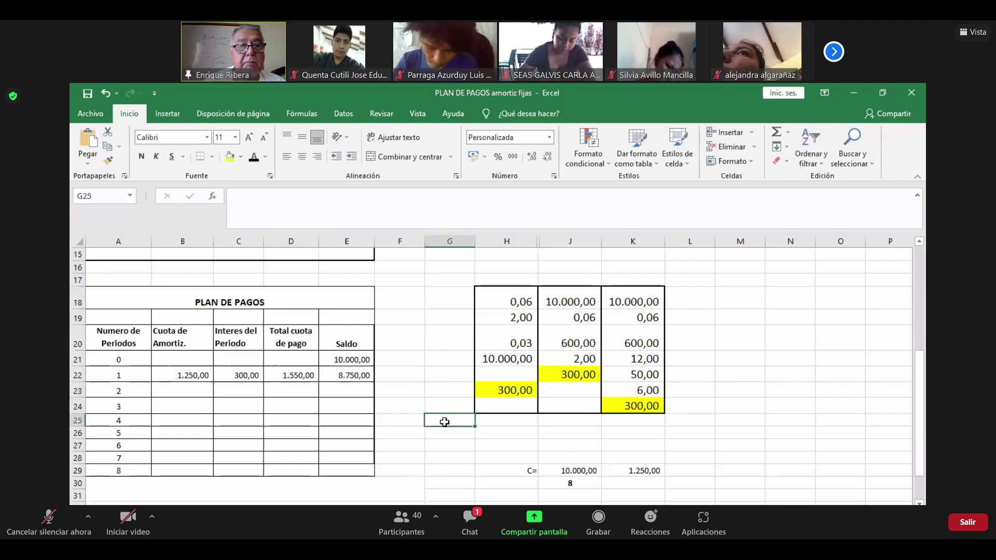
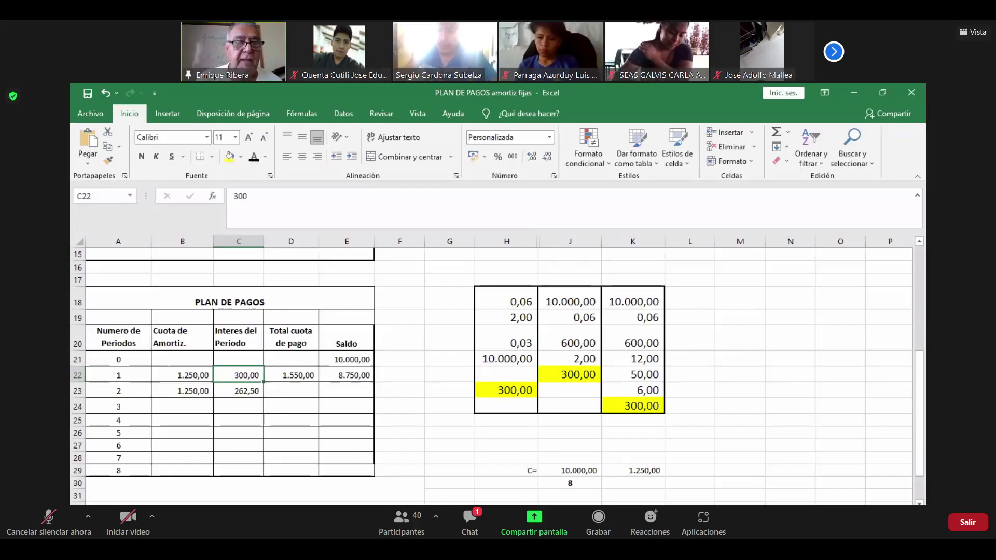
Step: Make the Cuota de Amortiz. values in B21:B29 bold
left_click(413, 410)
left_click_drag(184, 354, 195, 471)
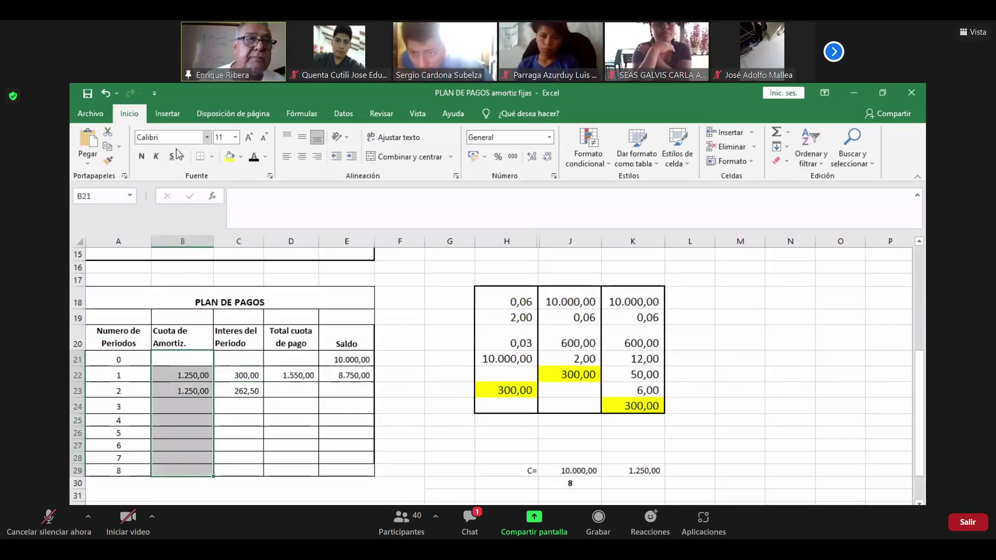
left_click(142, 158)
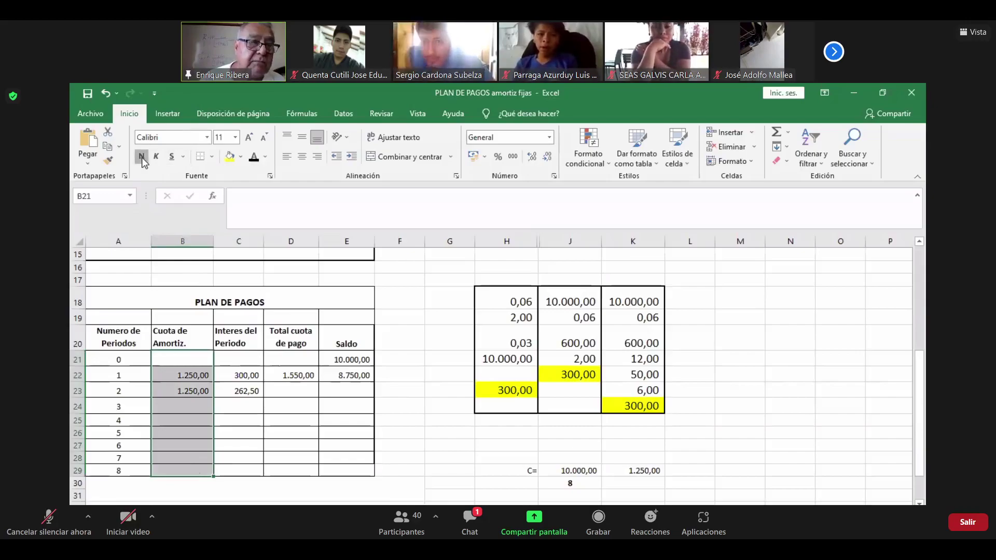
left_click(435, 447)
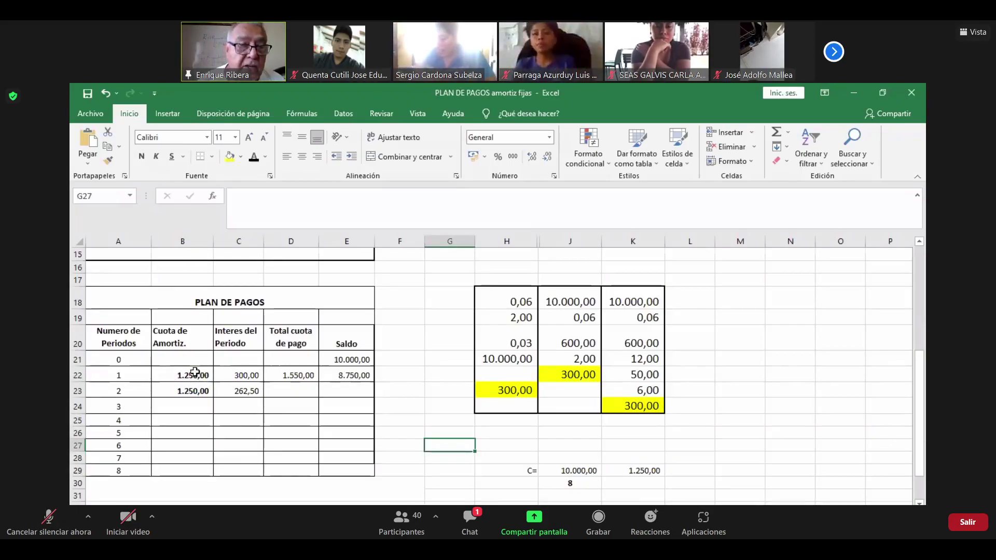
left_click_drag(198, 374, 195, 387)
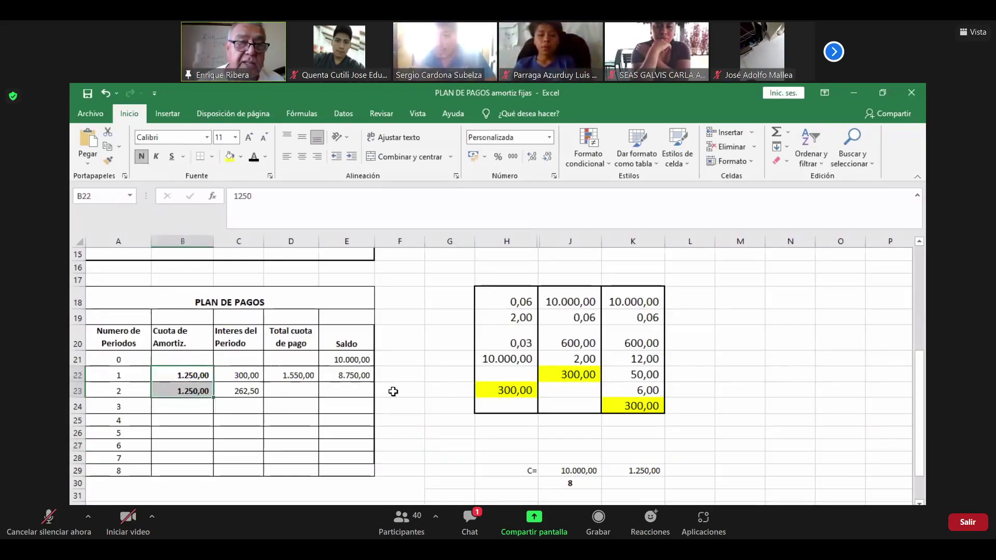
left_click(294, 390)
left_click(442, 405)
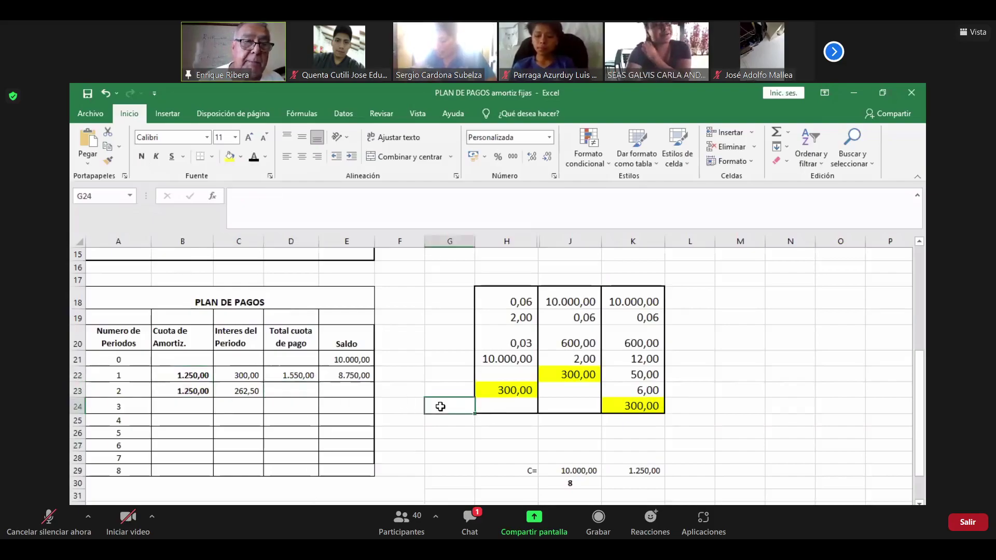
left_click(293, 396)
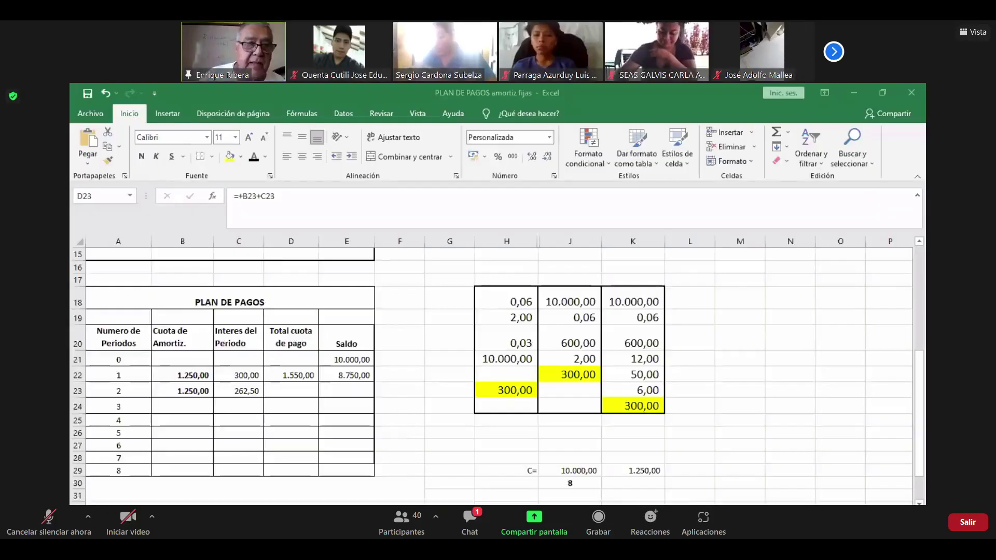
left_click(404, 425)
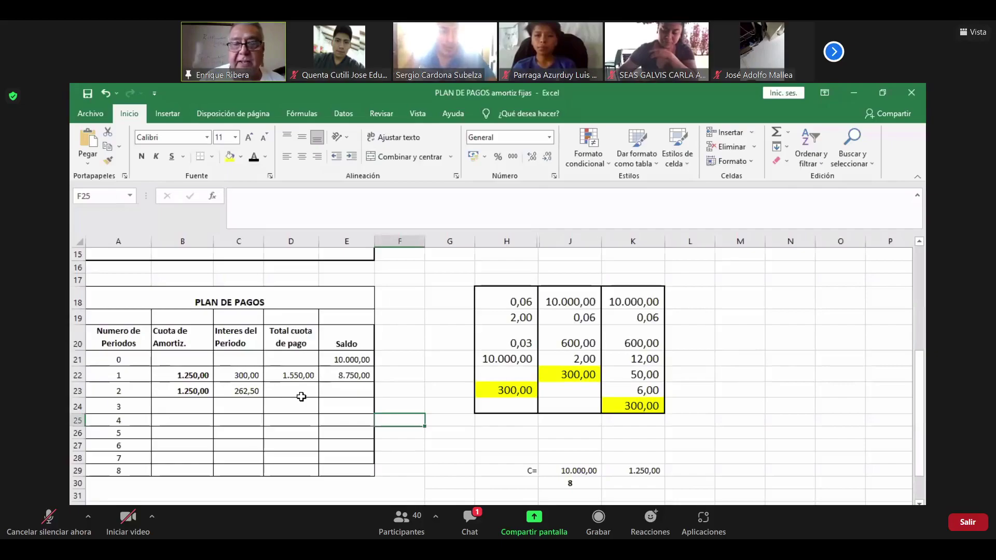
Step: Reveal period 2's Total cuota de pago in D23 and Saldo in E23 with the automatic font color
left_click(464, 417)
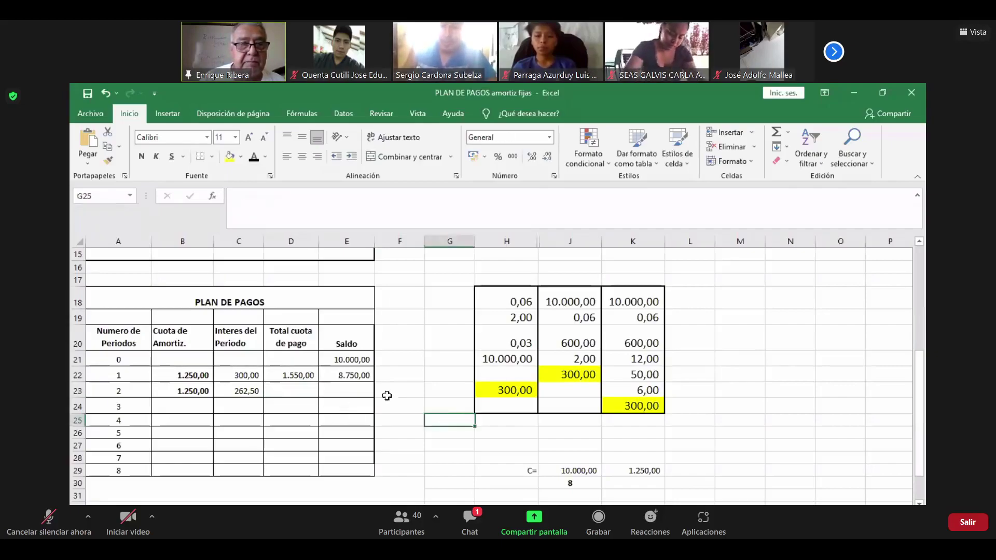
left_click(387, 396)
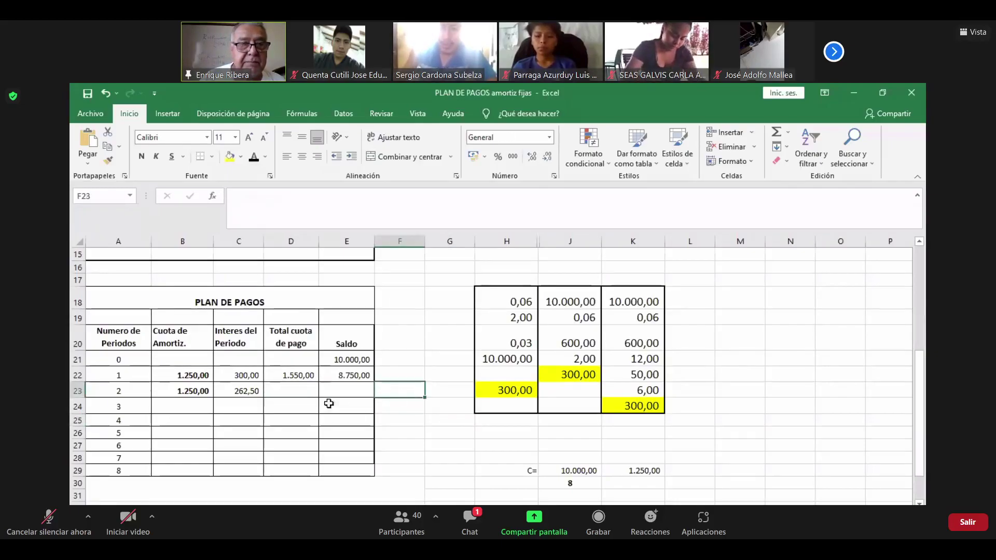
left_click(299, 394)
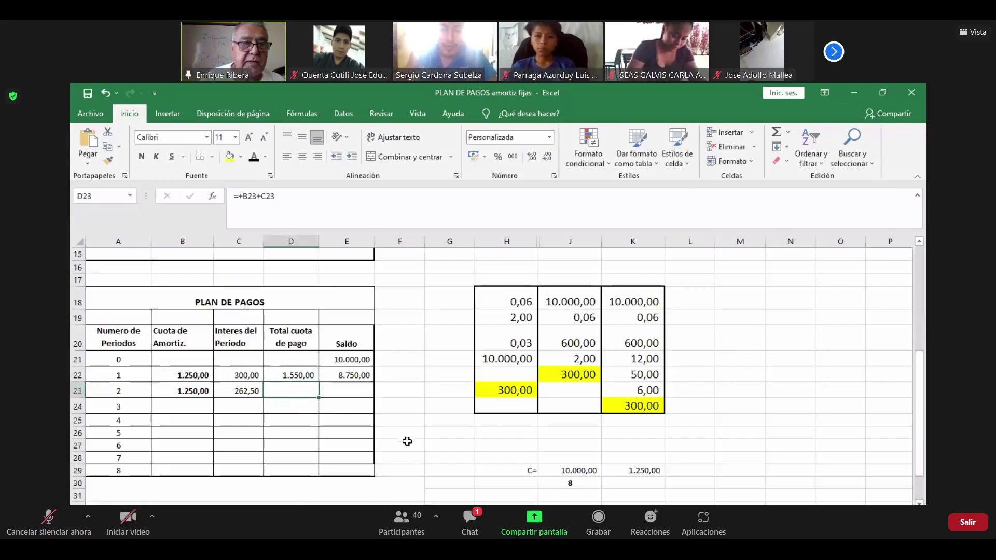
left_click(440, 443)
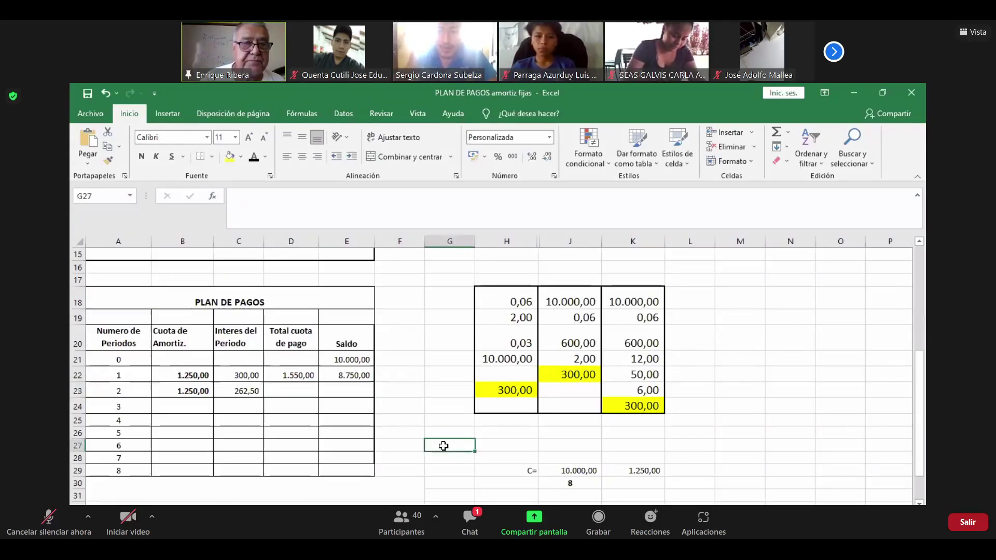
left_click(301, 392)
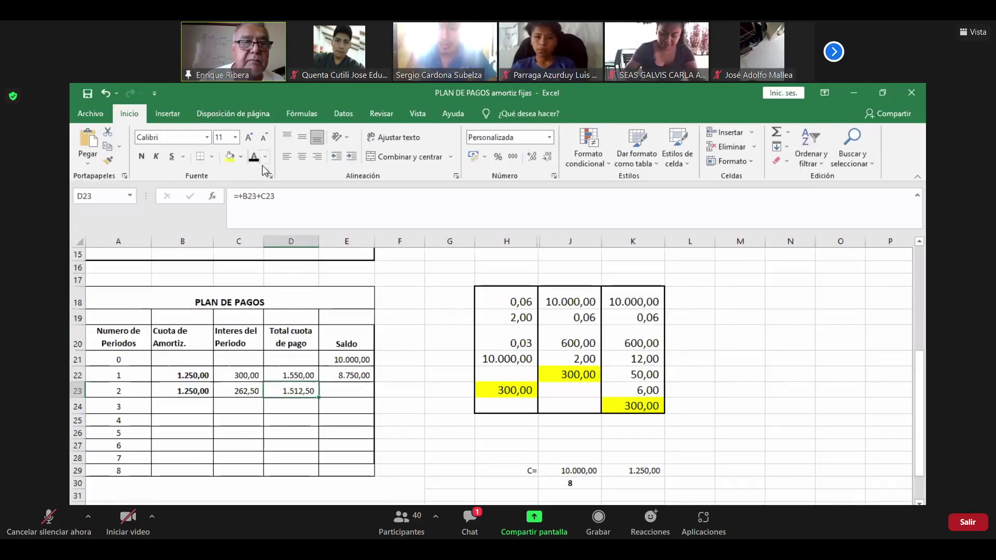
left_click(353, 388)
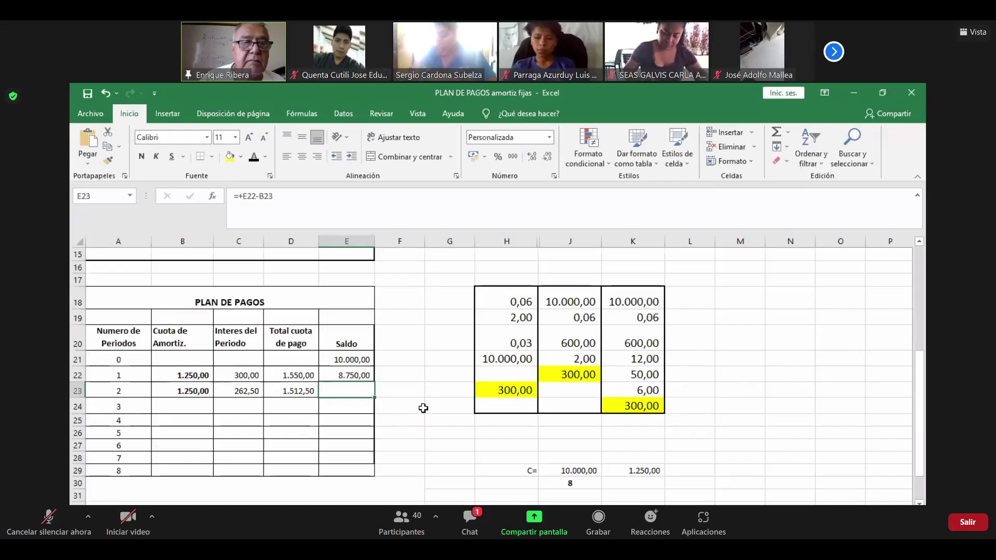
left_click(294, 393)
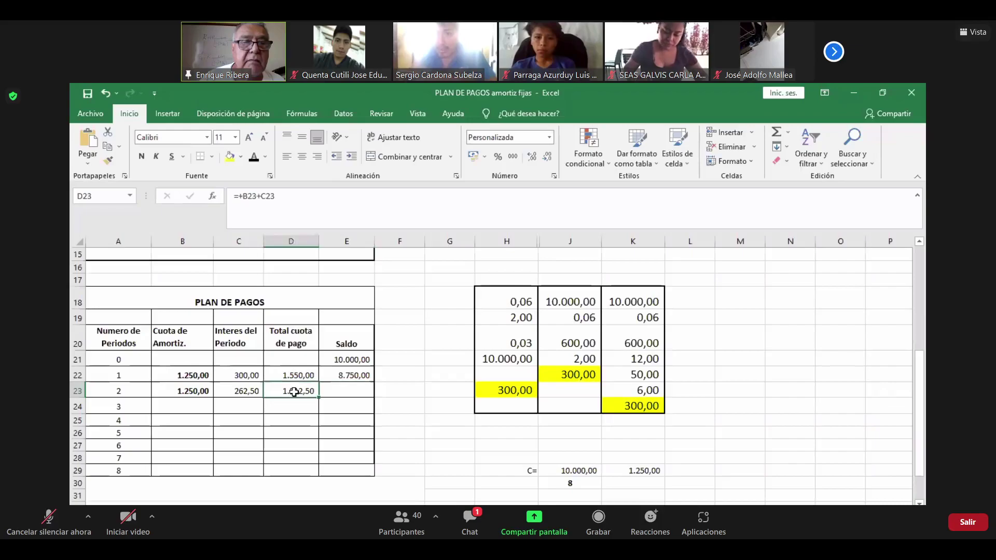
left_click(266, 158)
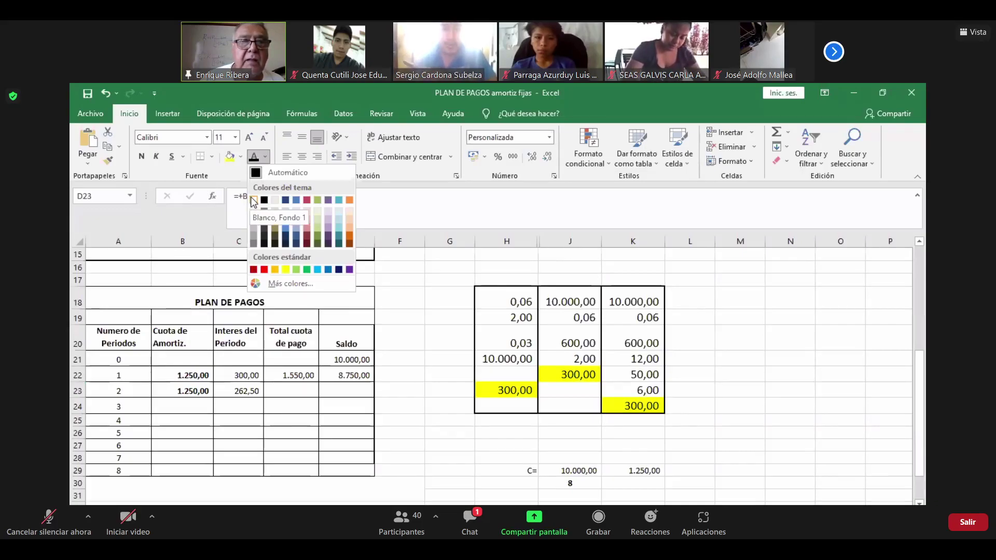
left_click(398, 418)
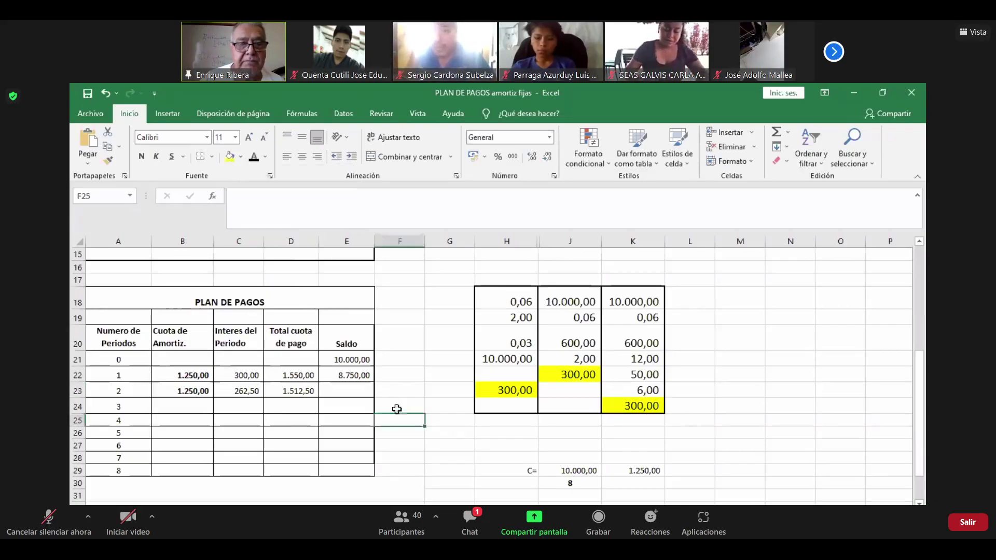
left_click(351, 388)
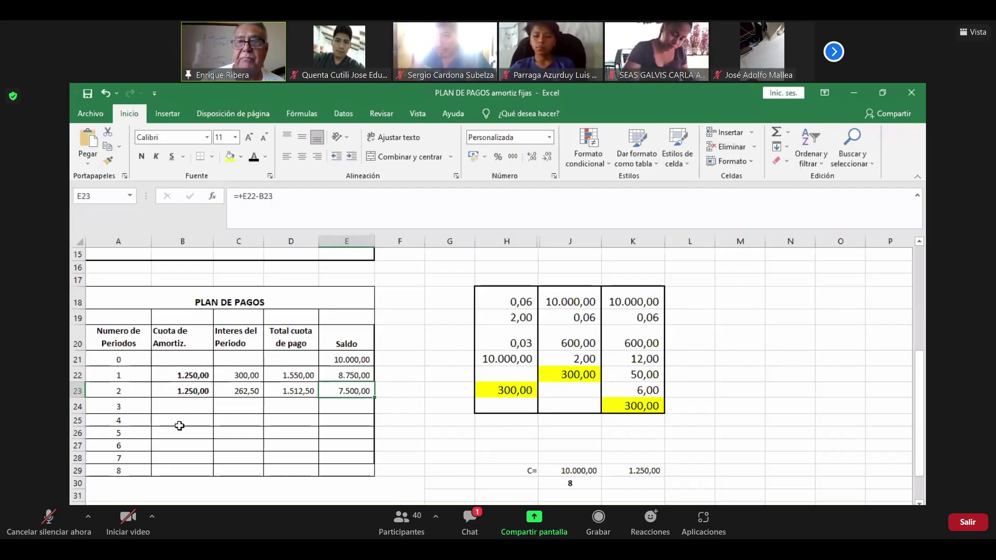
Step: Reveal period 3's Cuota de Amortiz. in B24 and Interes del Periodo in C24 with the black font color
left_click(183, 410)
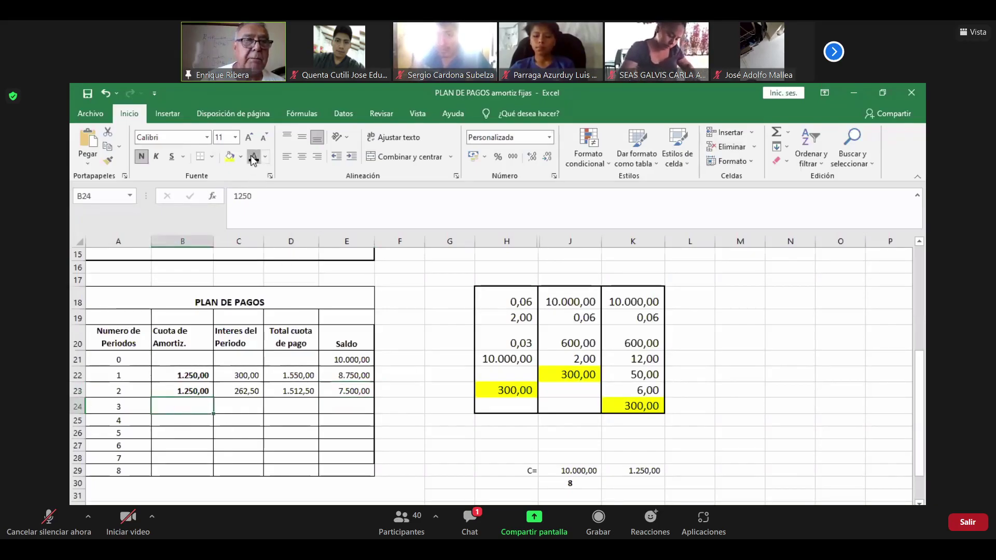
left_click(245, 403)
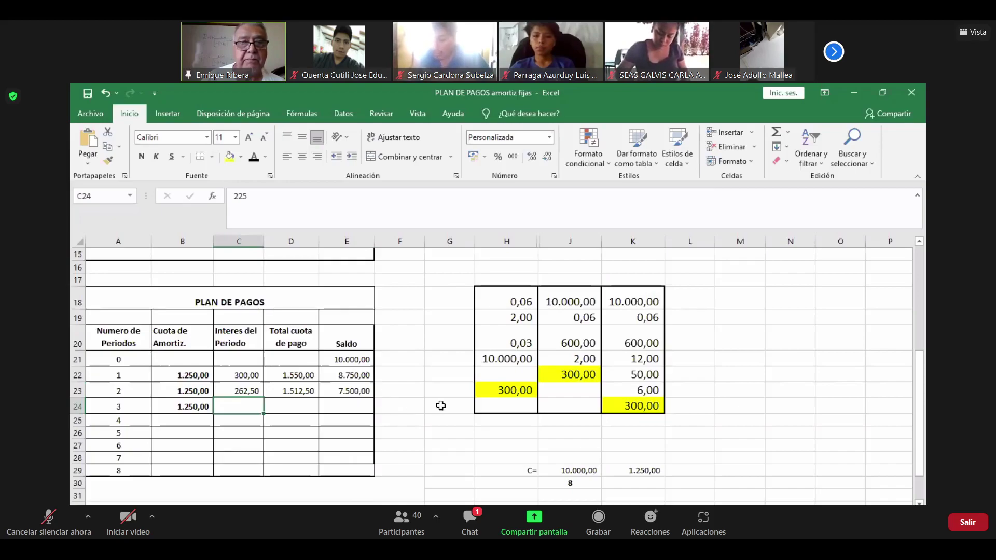
left_click(421, 403)
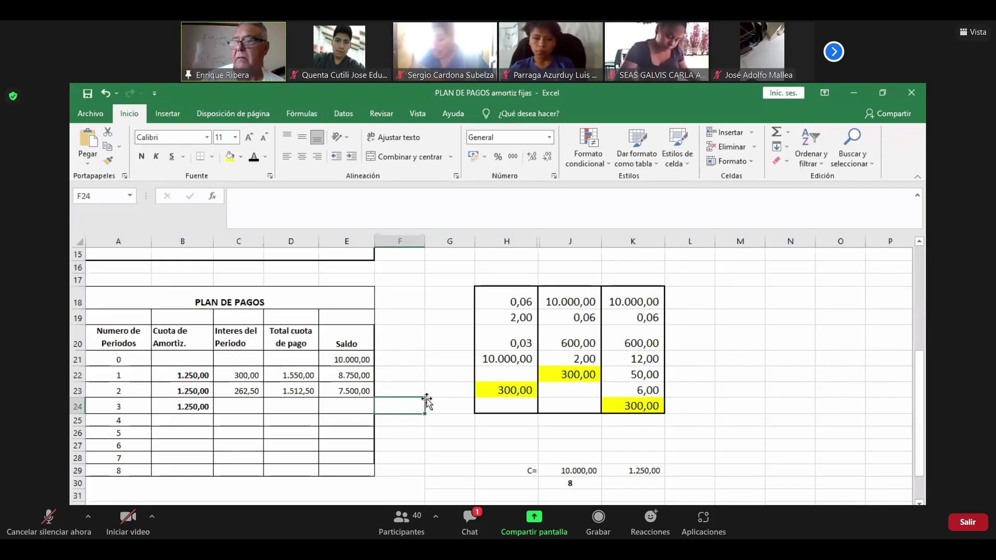
left_click(251, 407)
left_click(254, 157)
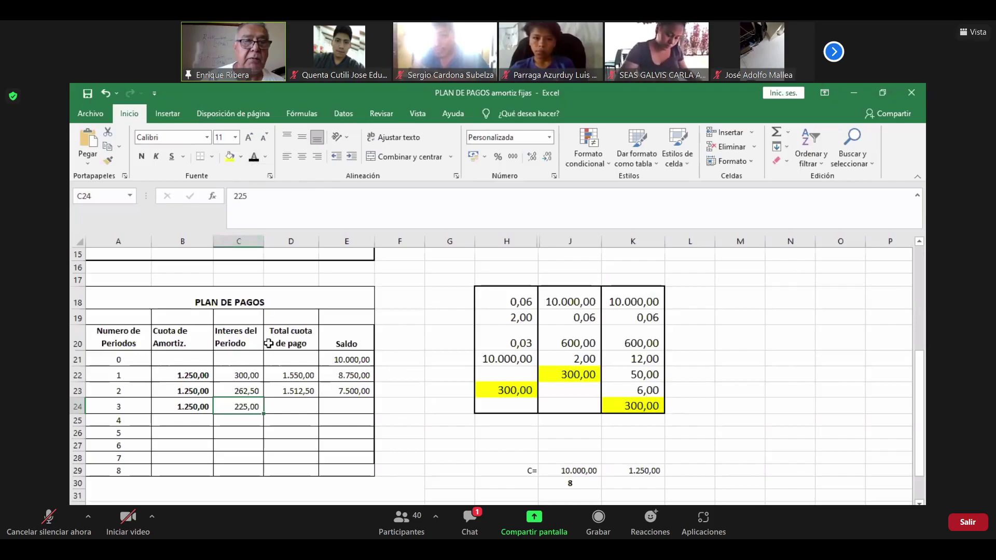
Step: Reveal period 3's Total cuota de pago in D24 and Saldo in E24 with the black font color
left_click(297, 406)
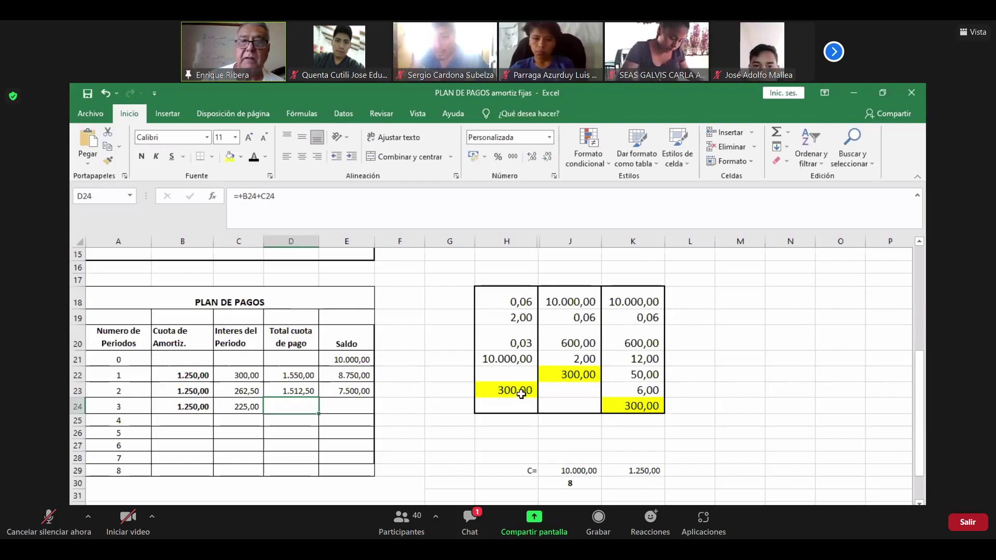
left_click(256, 162)
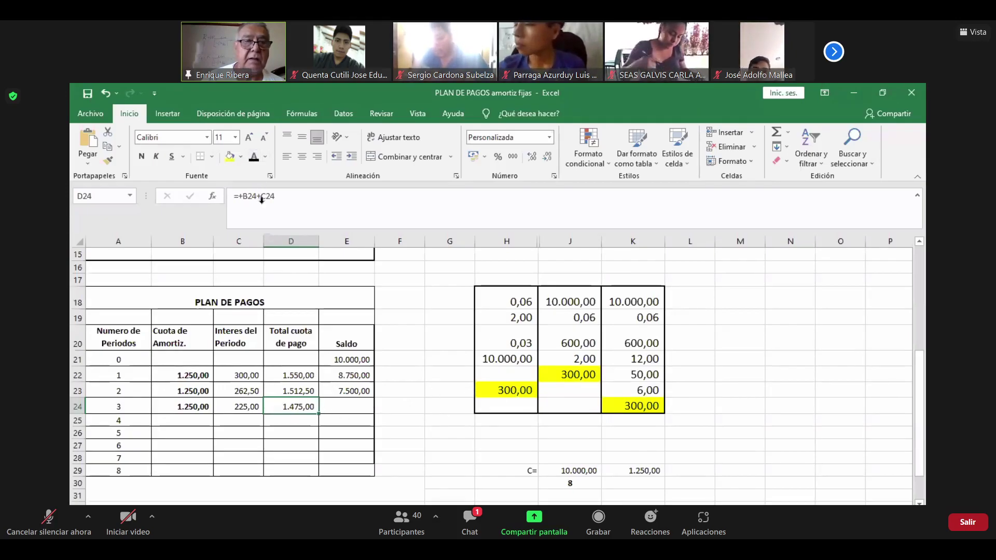
left_click(357, 405)
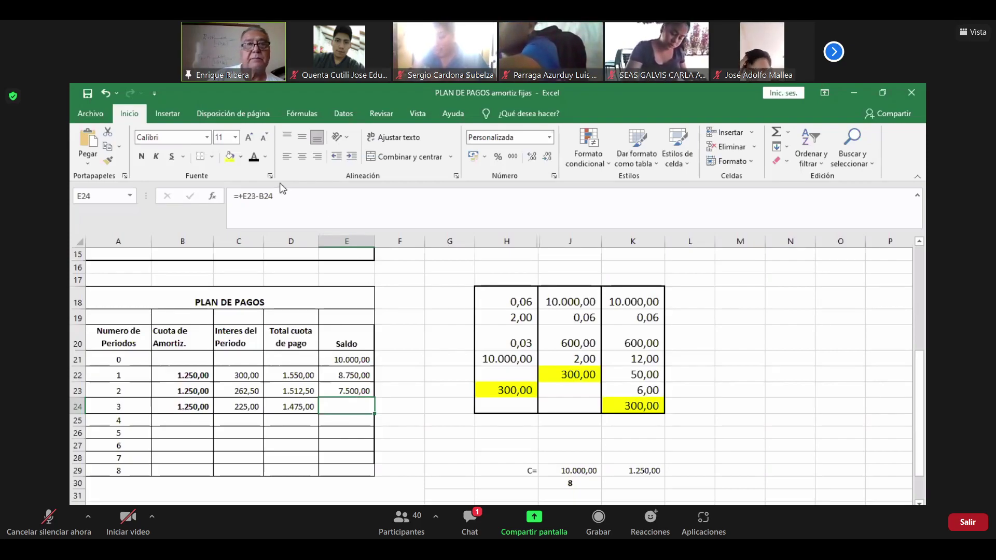
left_click(254, 158)
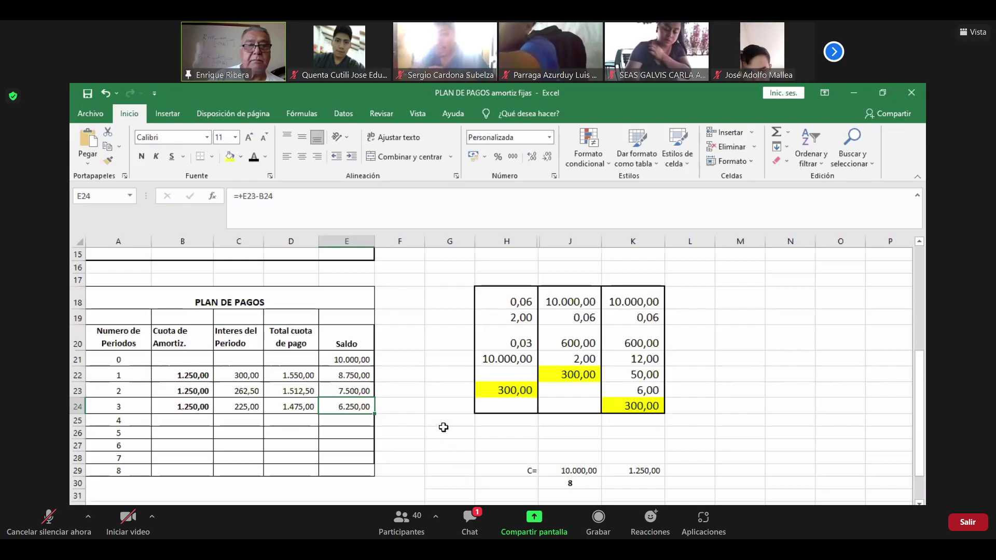
left_click(467, 430)
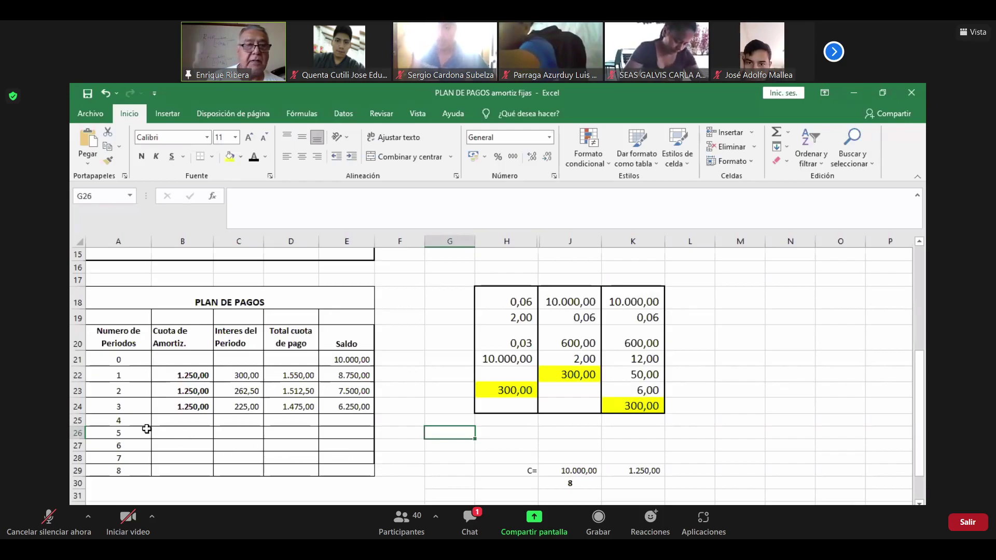
Step: Reveal period 4's amortization, interest, total payment and balance in B25:E25 with the black font color
left_click(185, 421)
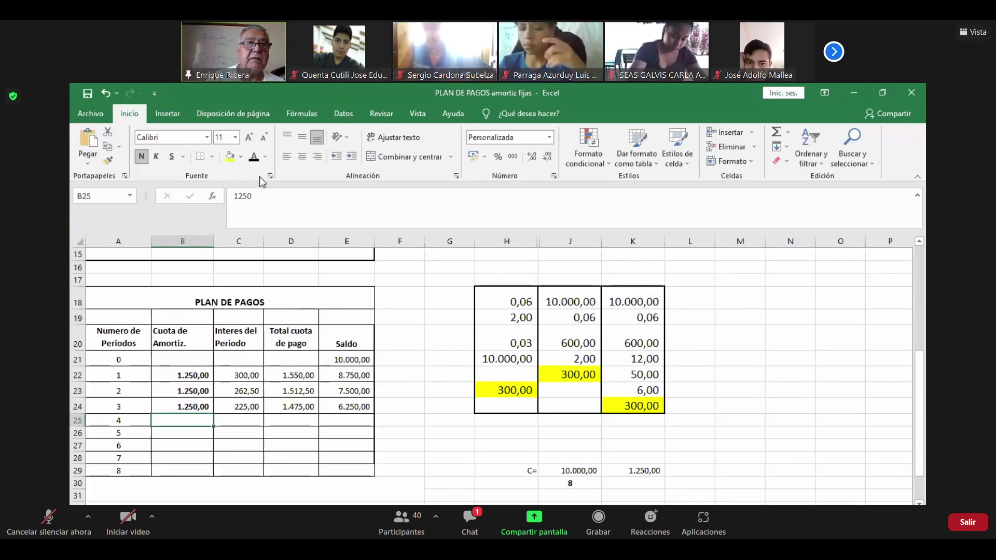
left_click(251, 421)
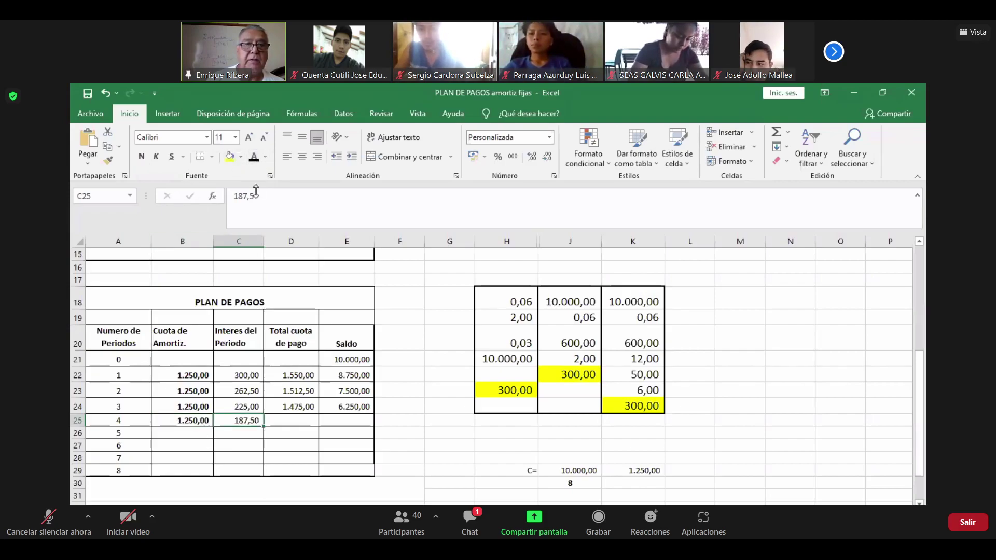
left_click(289, 421)
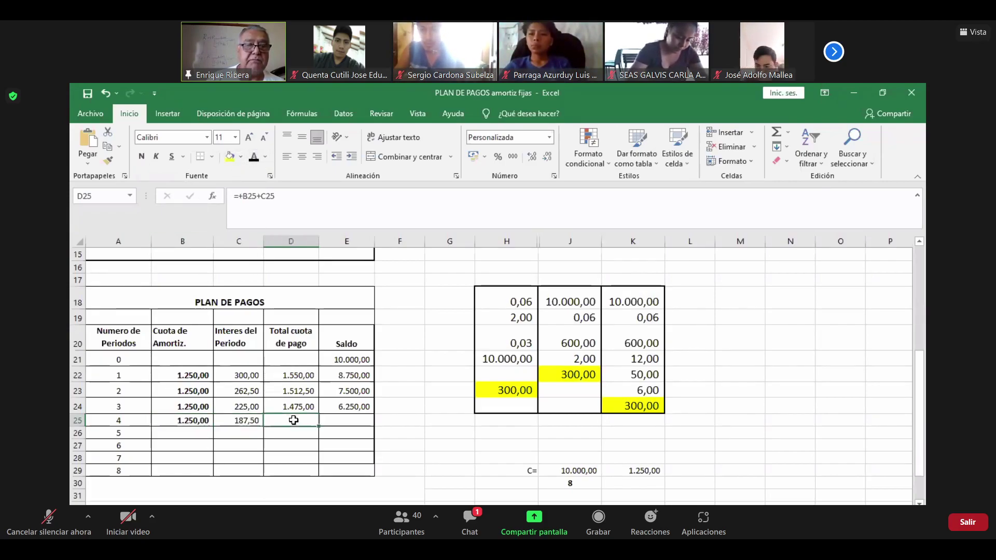
left_click(254, 158)
left_click(352, 421)
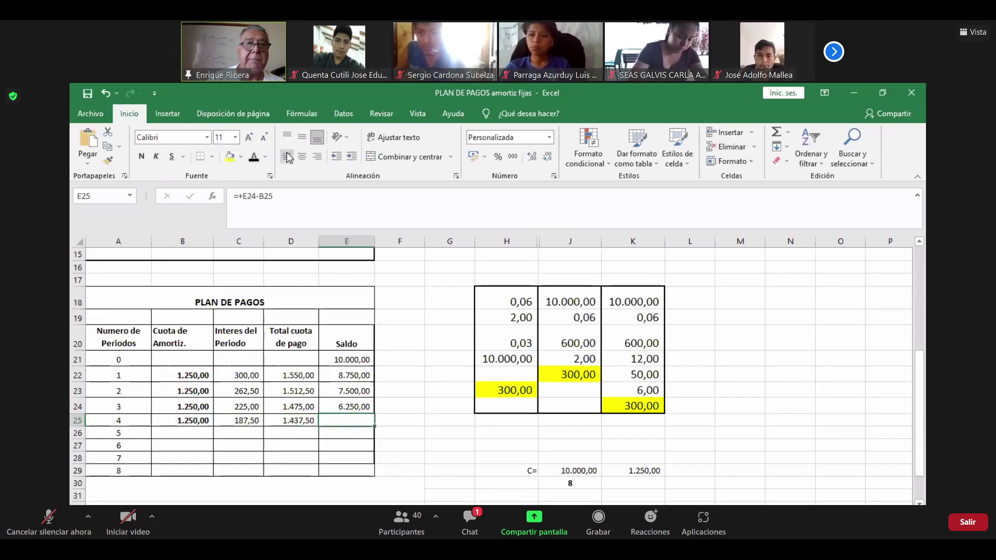
left_click(254, 158)
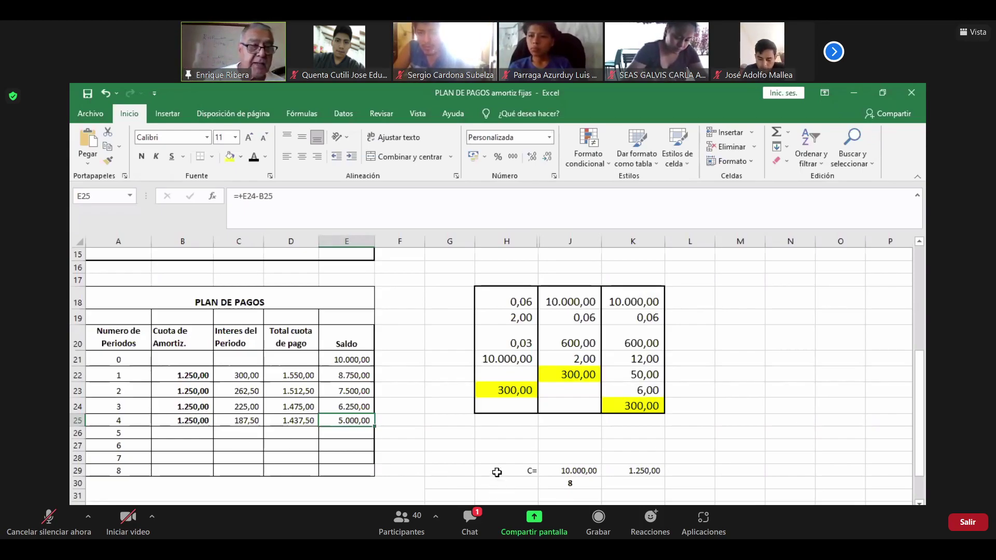
left_click(491, 447)
Step: Reveal period 5's amortization, interest and total payment in B26:D26 with the black font color
left_click(179, 434)
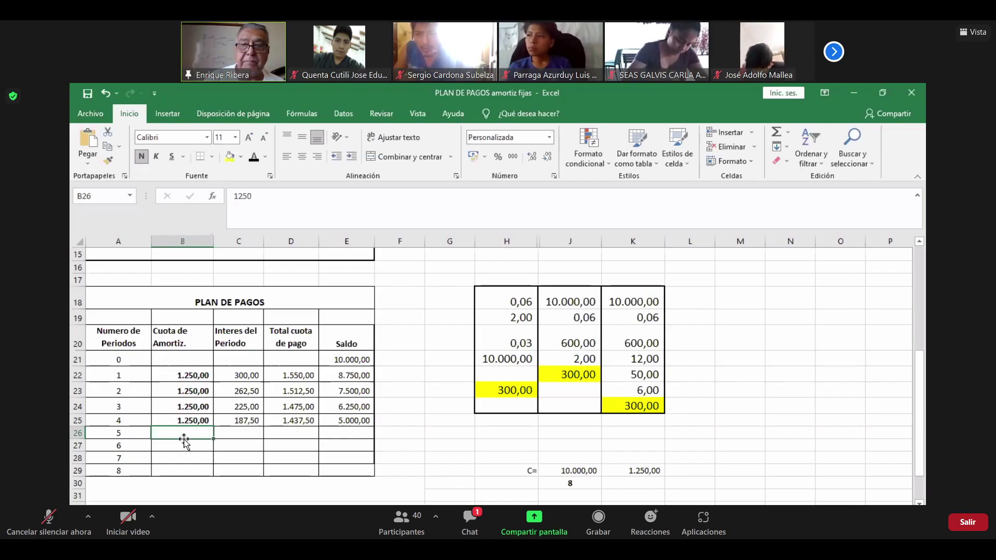
left_click(255, 158)
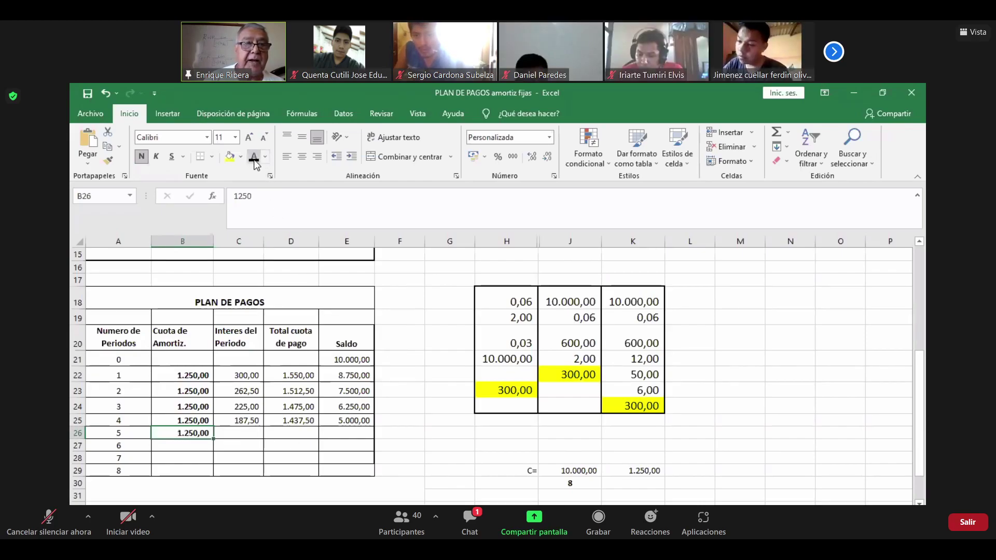
left_click(242, 435)
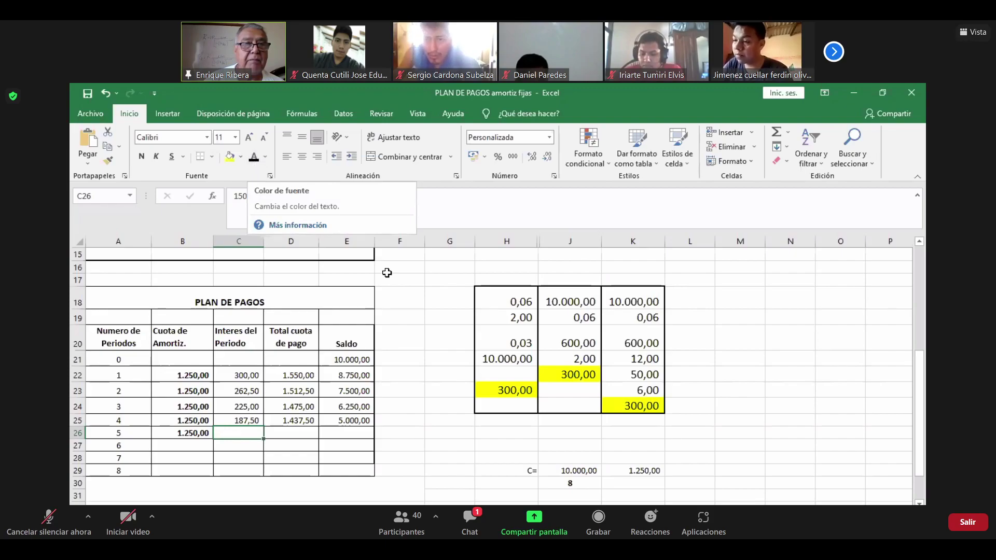
left_click(432, 315)
left_click(244, 432)
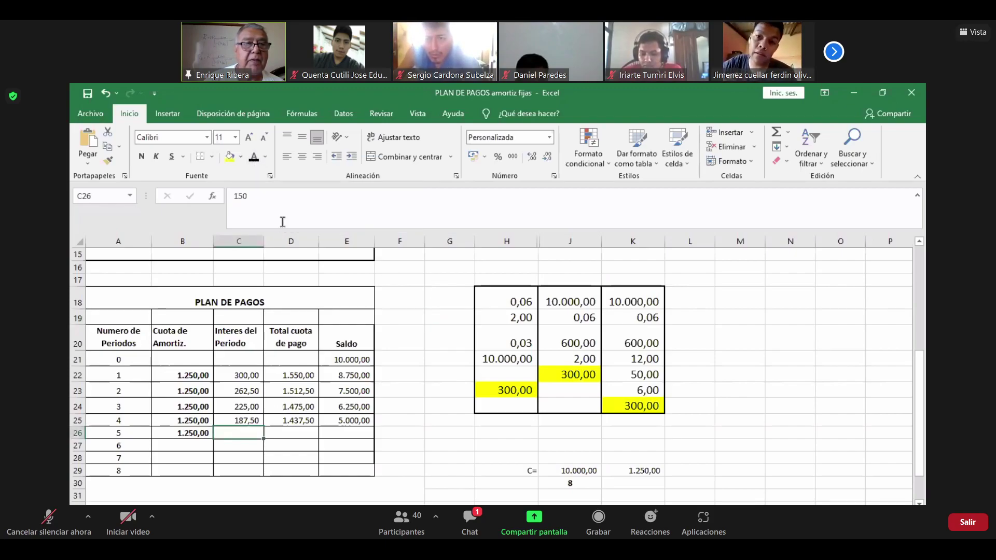
left_click(253, 156)
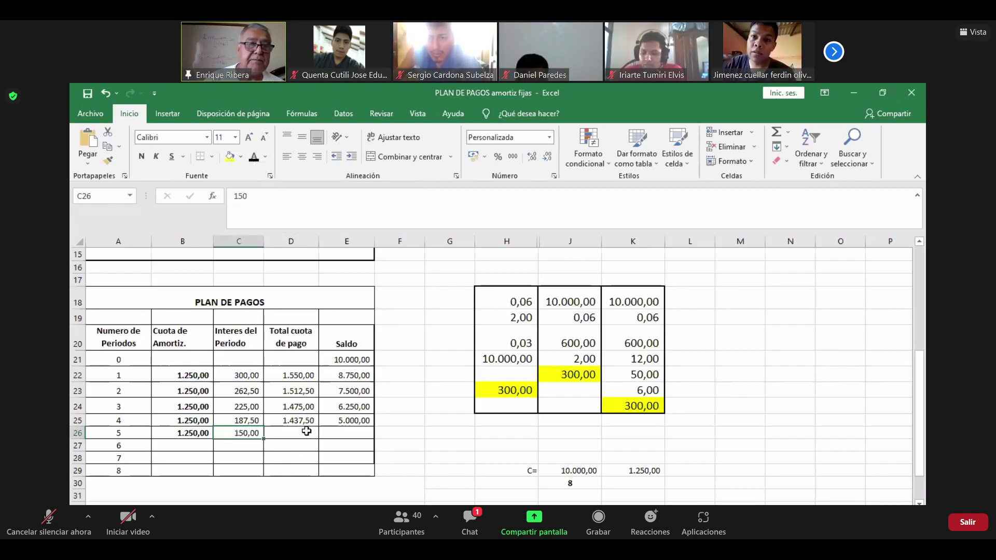
left_click(307, 432)
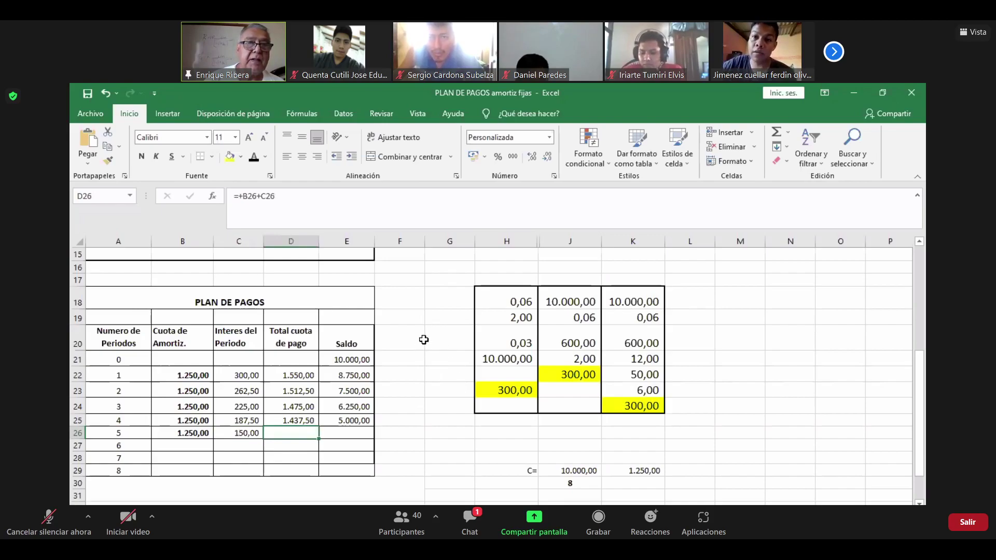
left_click(253, 156)
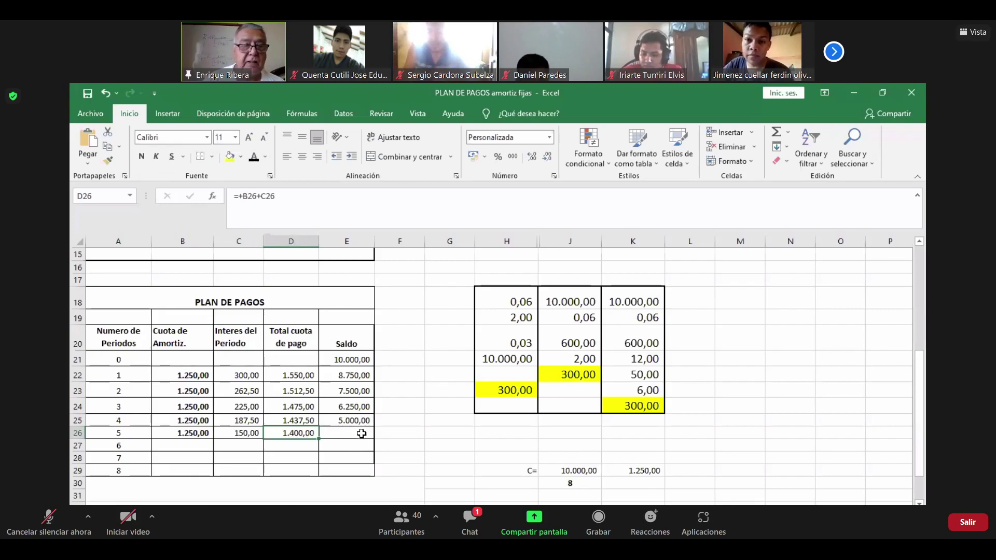
Step: Examine period 5's amortization, interest and total payment in B26:D26 together with the balance cells E25 and E26
left_click(360, 432)
left_click(449, 433)
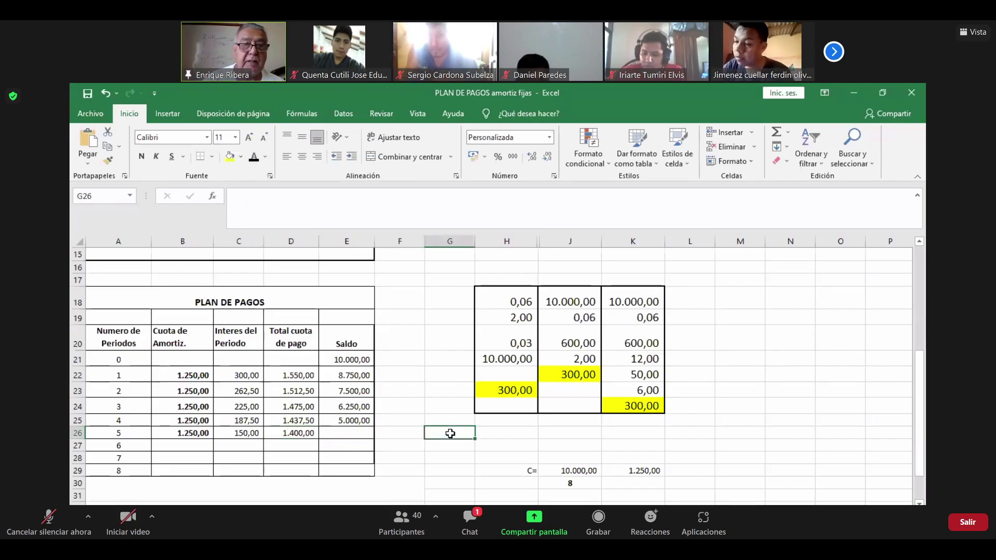
left_click(345, 433)
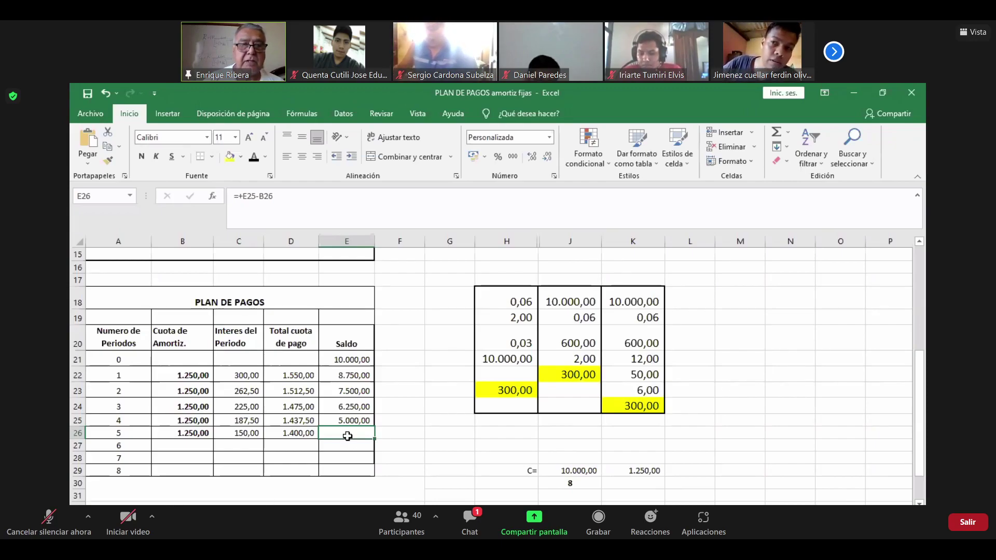
left_click(410, 435)
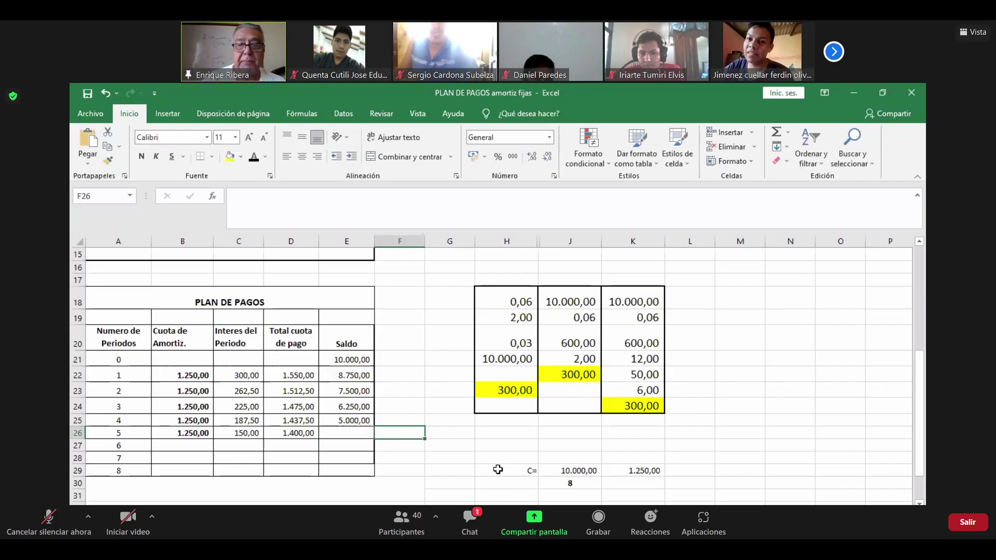
left_click(493, 448)
left_click(348, 420)
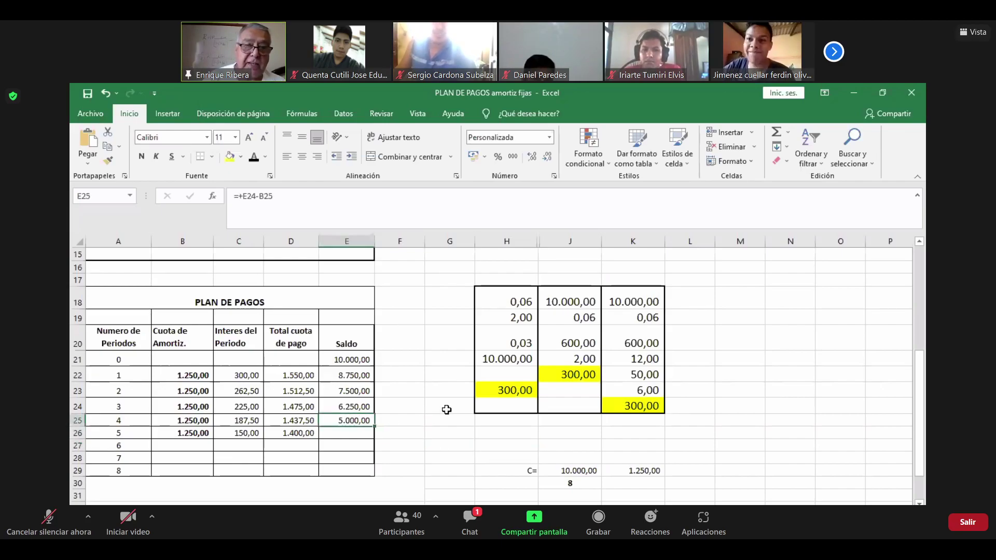
left_click(453, 437)
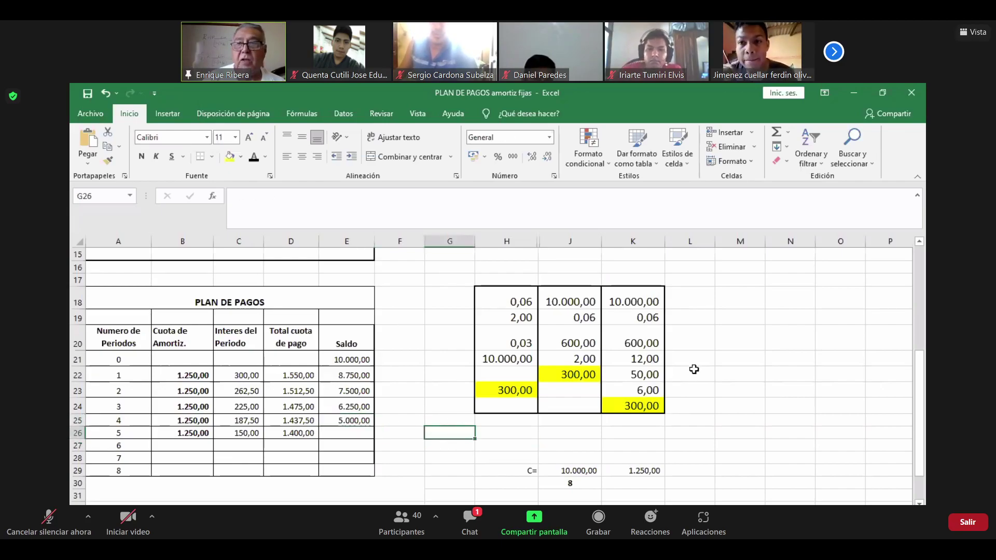
left_click(451, 459)
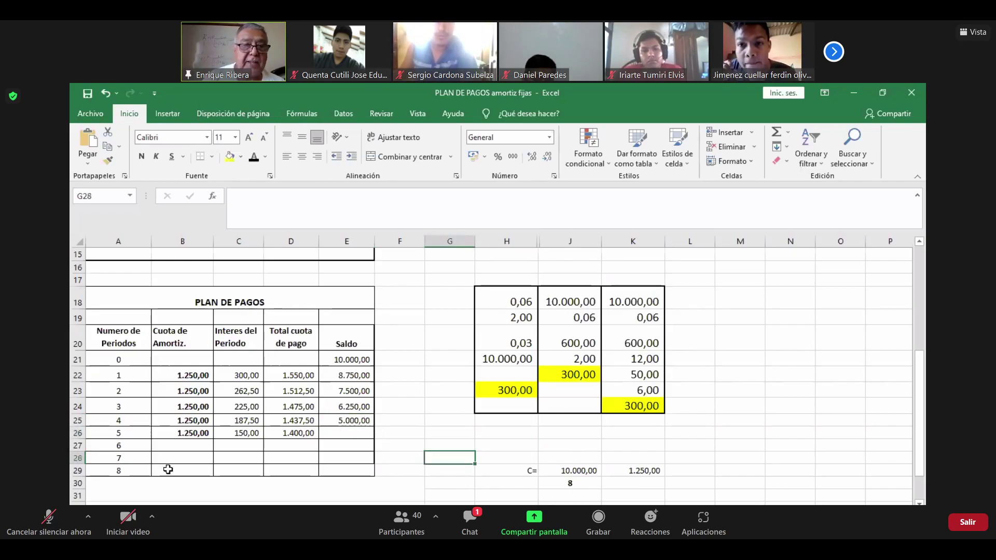
left_click_drag(158, 432, 296, 430)
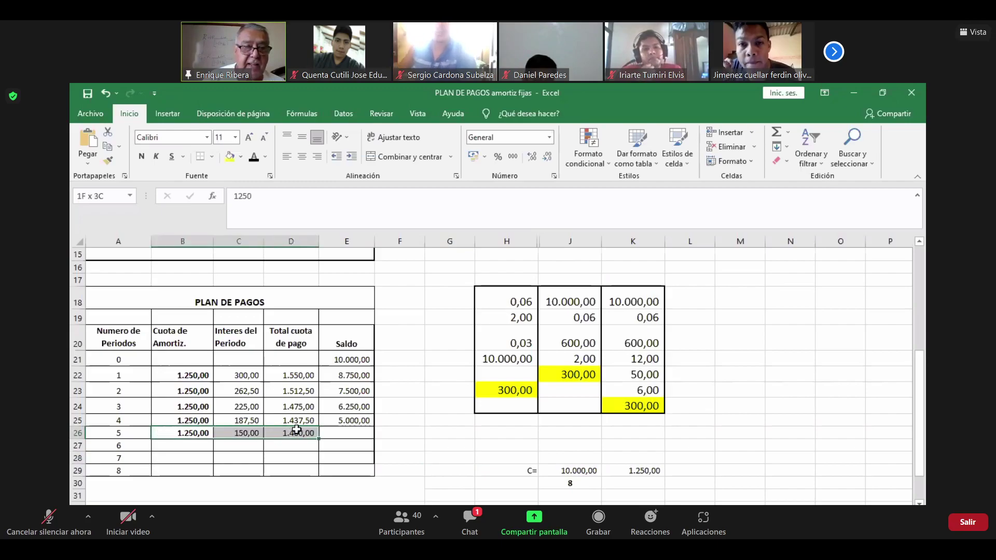
left_click(455, 421)
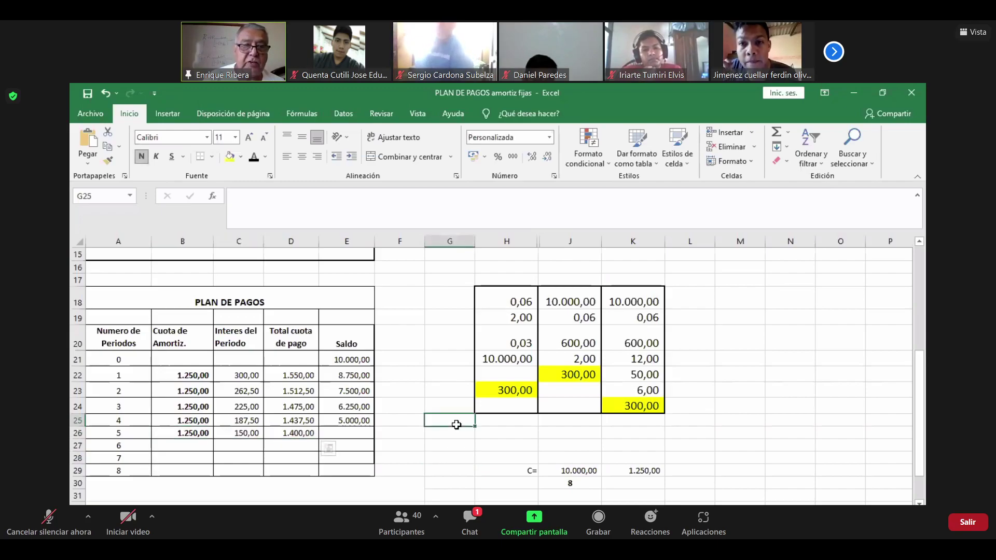
Step: Extend the Saldo column header in E20 to "Saldo de la deuda" and wrap its text within the cell
left_click(360, 344)
left_click(263, 196)
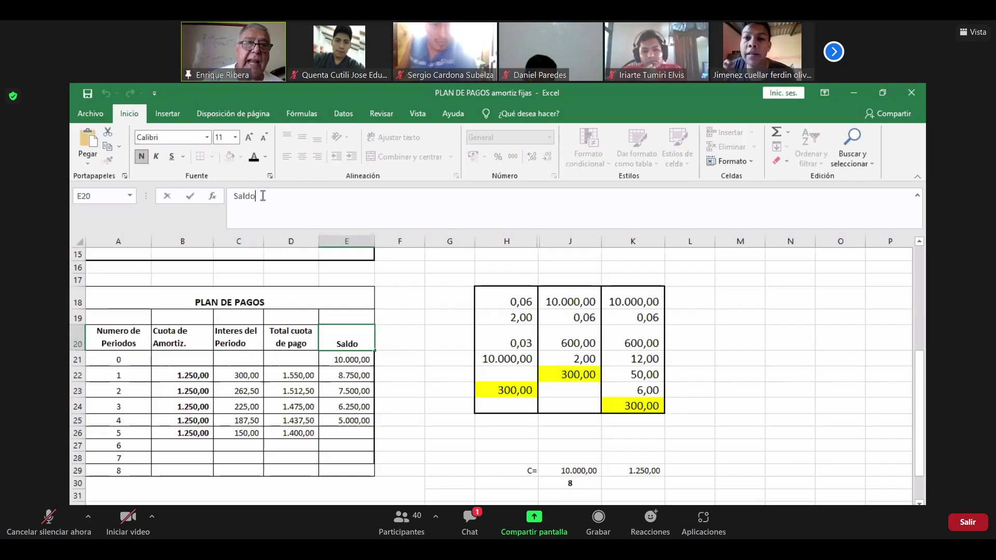
type("de la deuda")
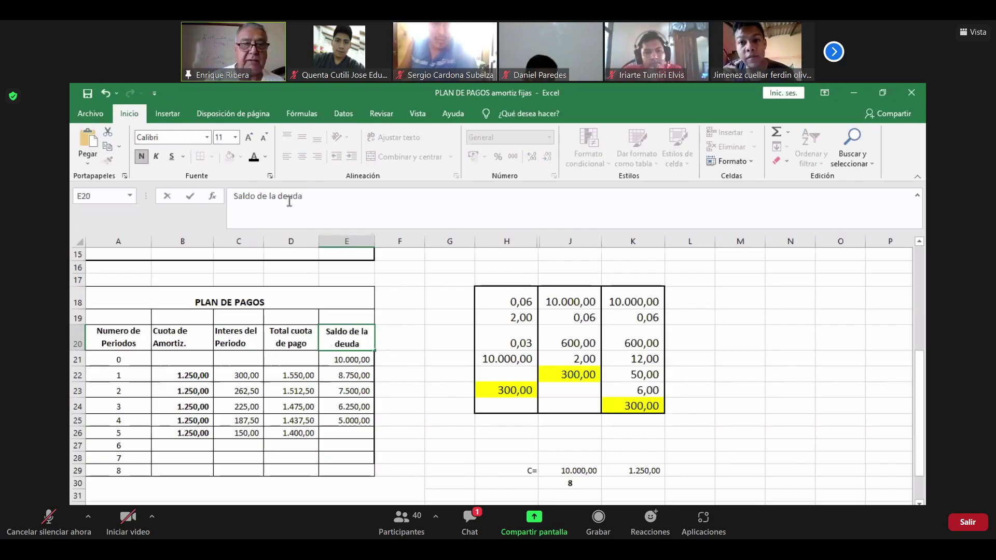
left_click(449, 445)
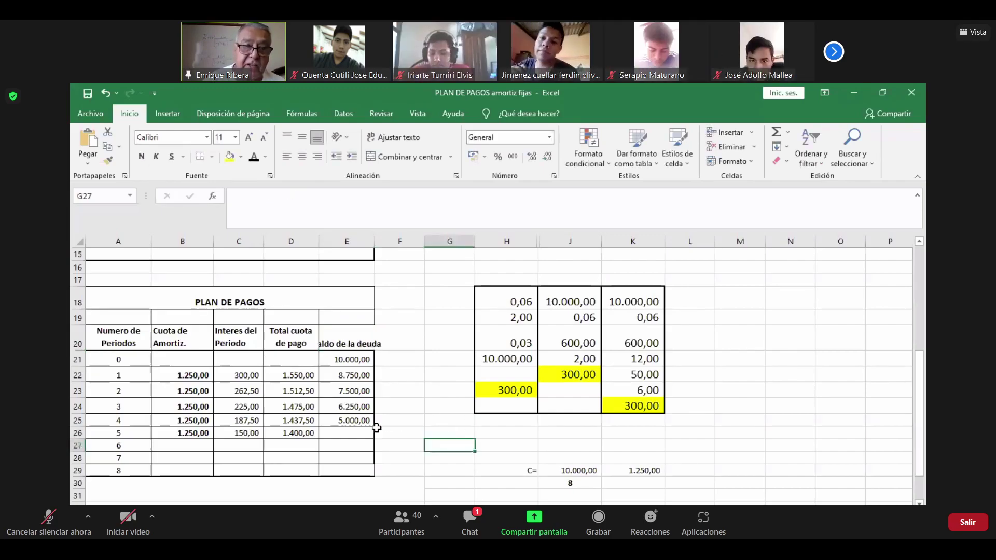
left_click(358, 424)
left_click(344, 336)
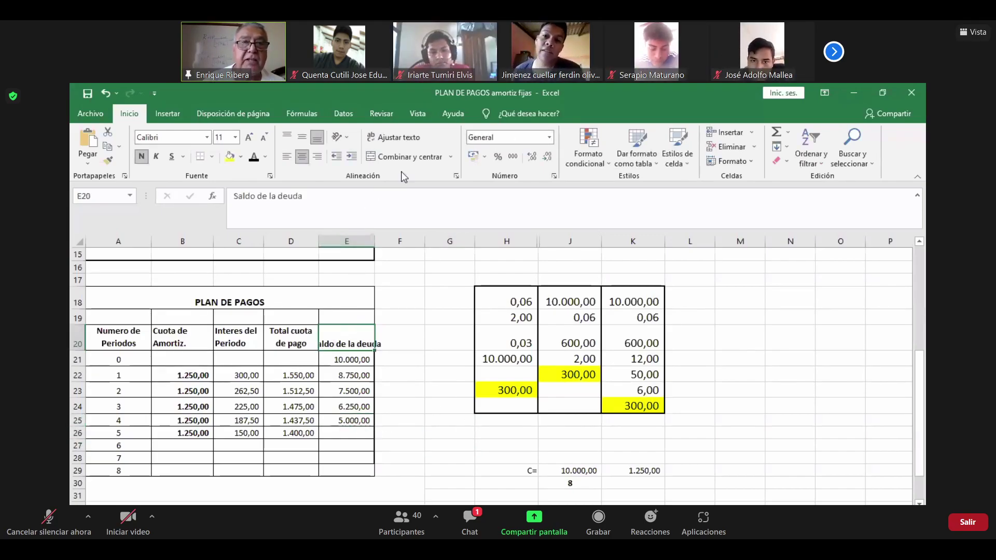
left_click(398, 137)
left_click(452, 459)
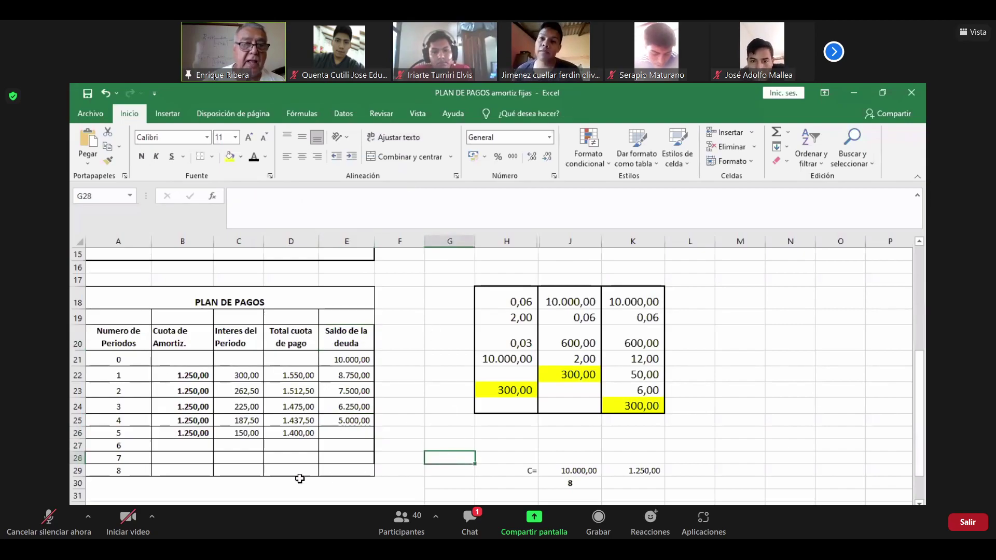
Step: Review the balances in E24:E25 and period 5's amortization, and reveal period 5's balance in E26 with the black font color
left_click(368, 409)
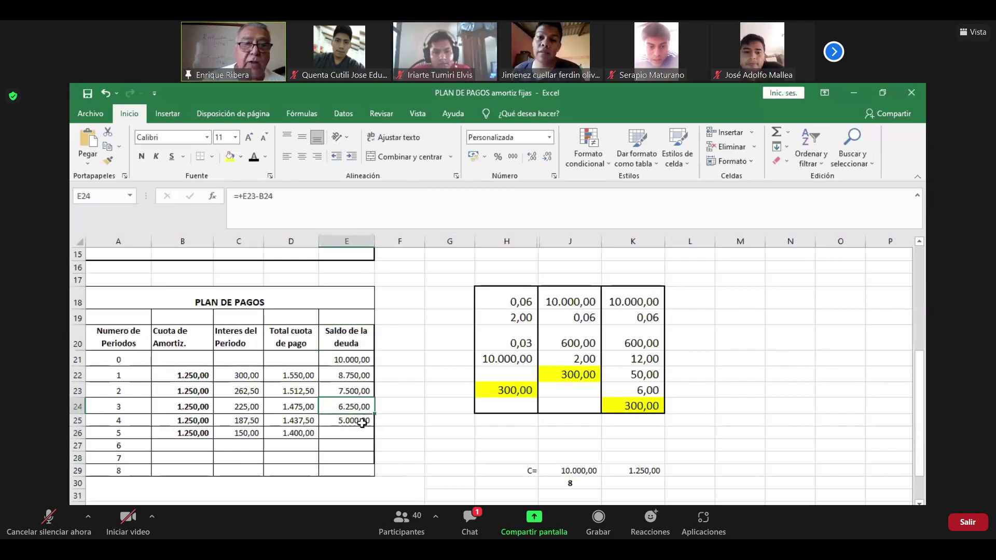
left_click(362, 422)
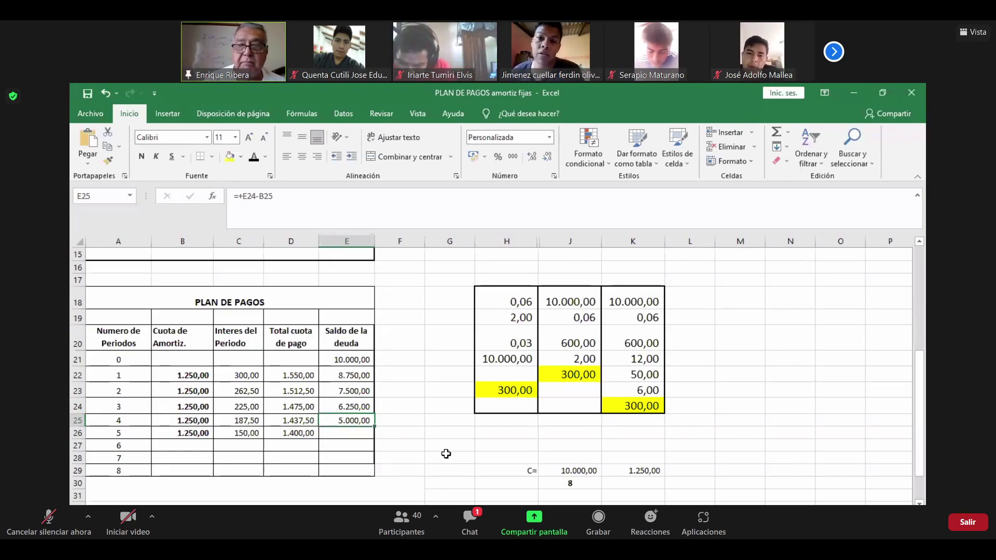
left_click(179, 434)
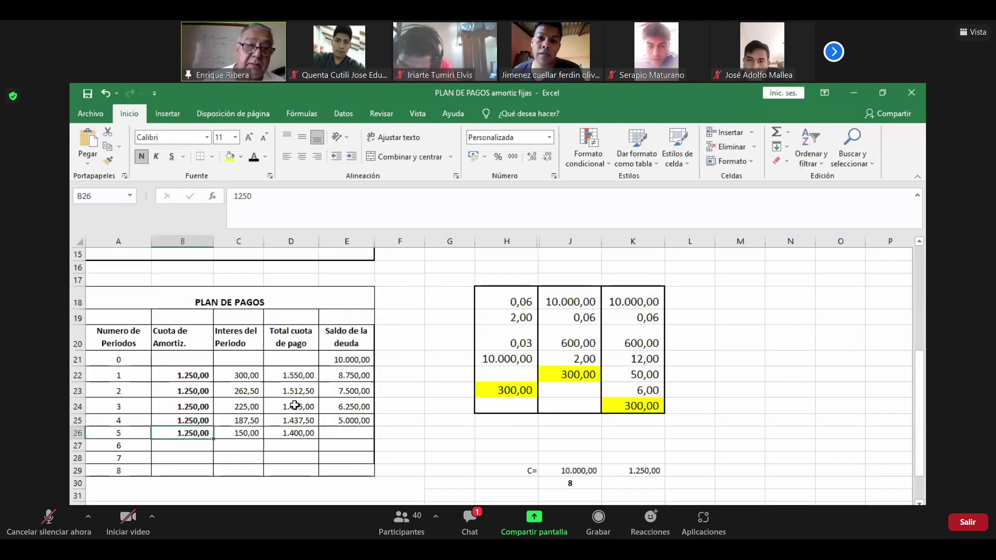
left_click(358, 421)
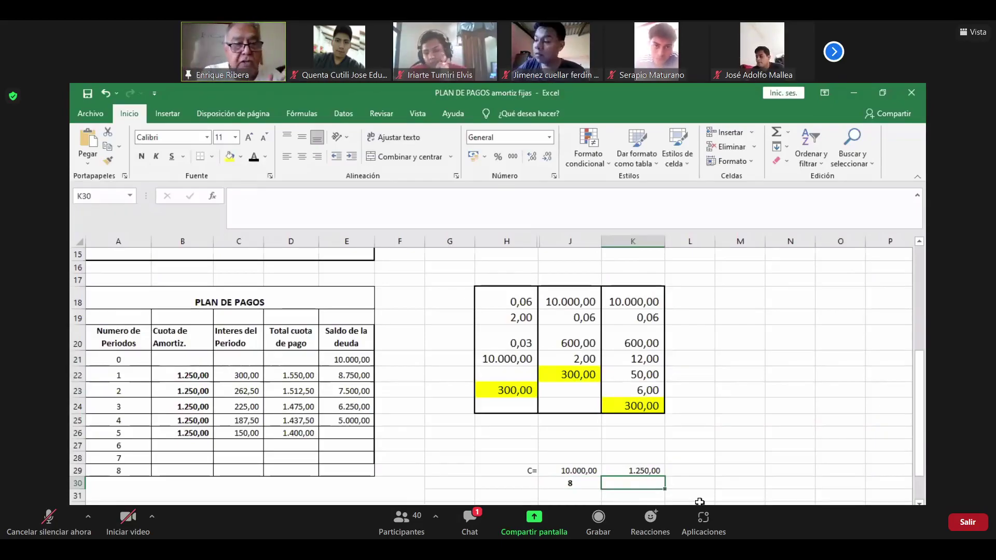
left_click(350, 429)
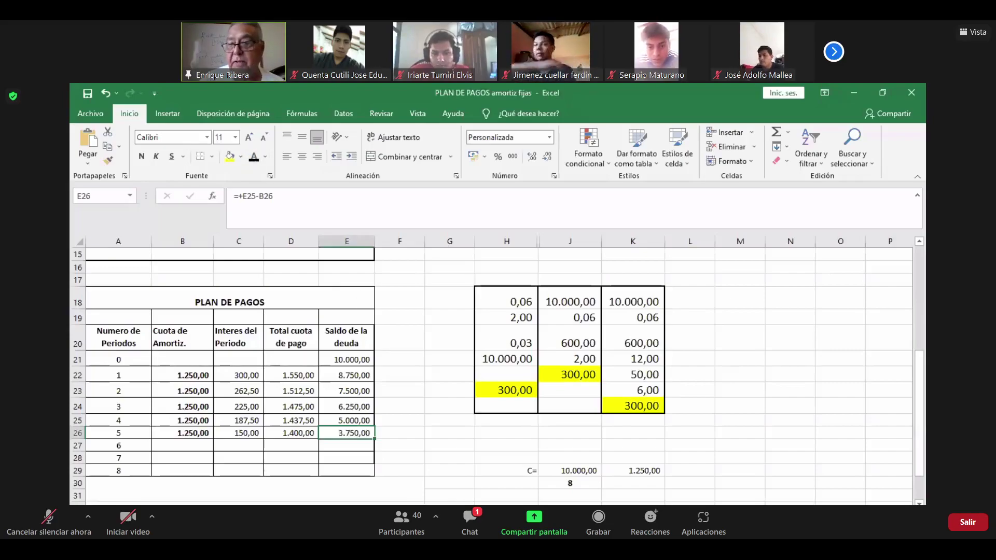
left_click(483, 447)
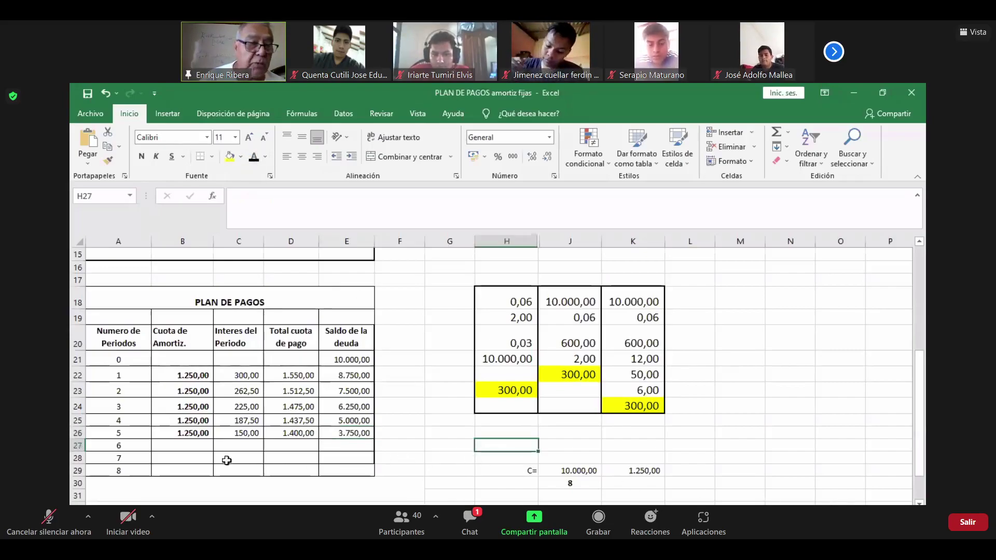
Step: Reveal period 6's amortization, interest, total payment and balance in B27:E27 with the black font color
left_click(186, 443)
key("ctrl+d")
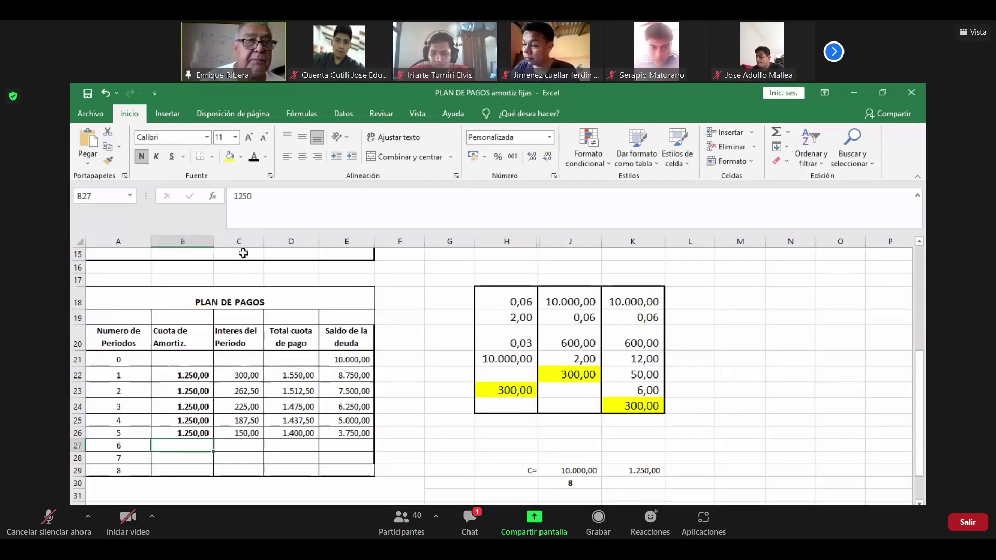
left_click(251, 447)
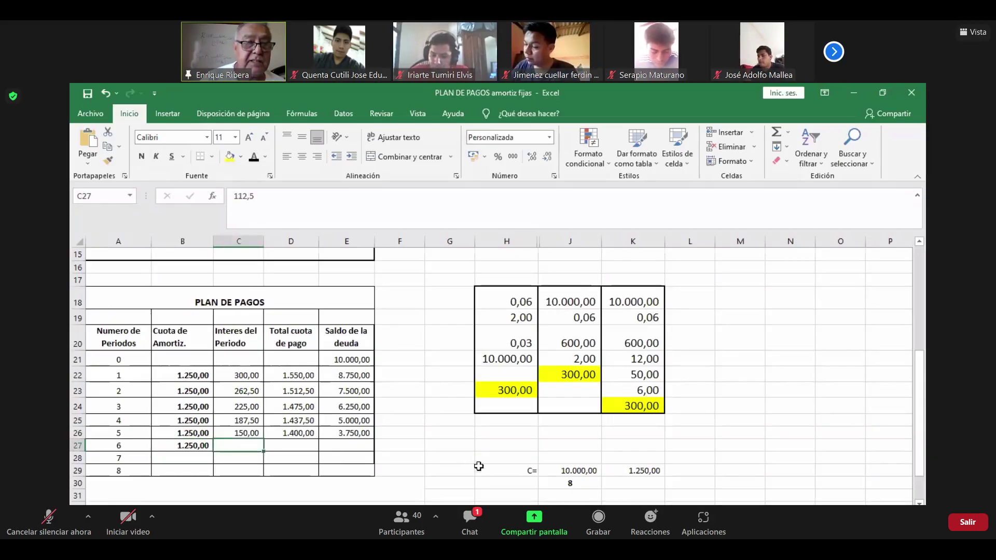
left_click(254, 158)
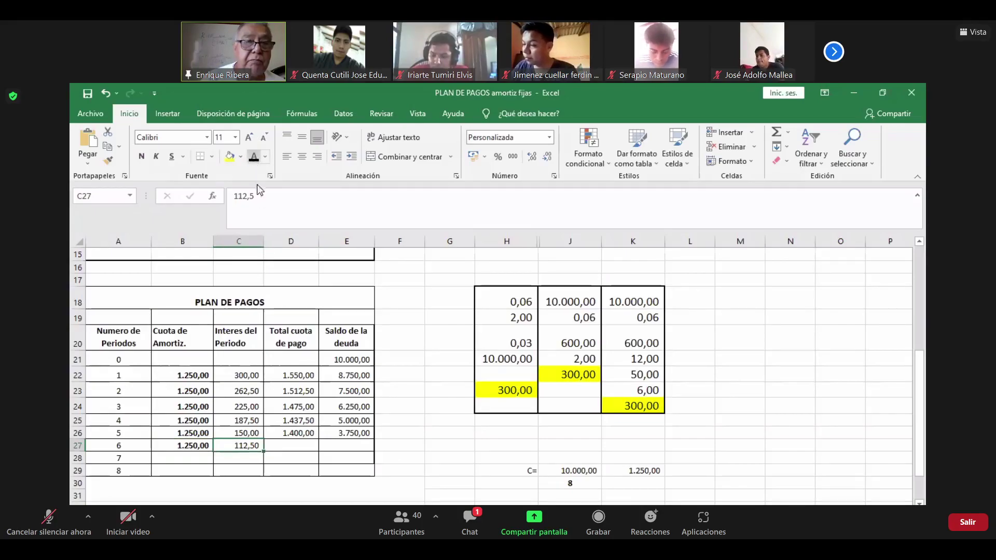
left_click(309, 447)
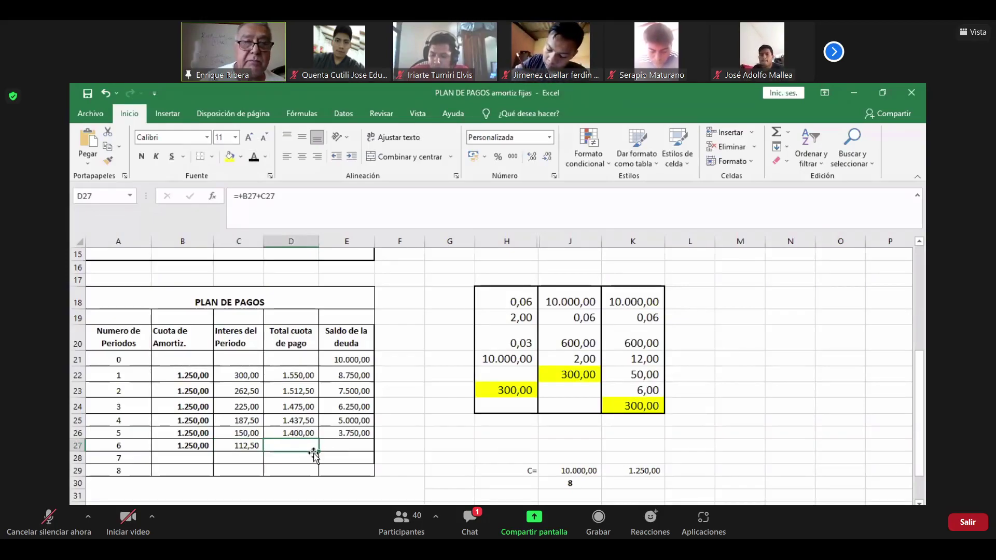
left_click(254, 158)
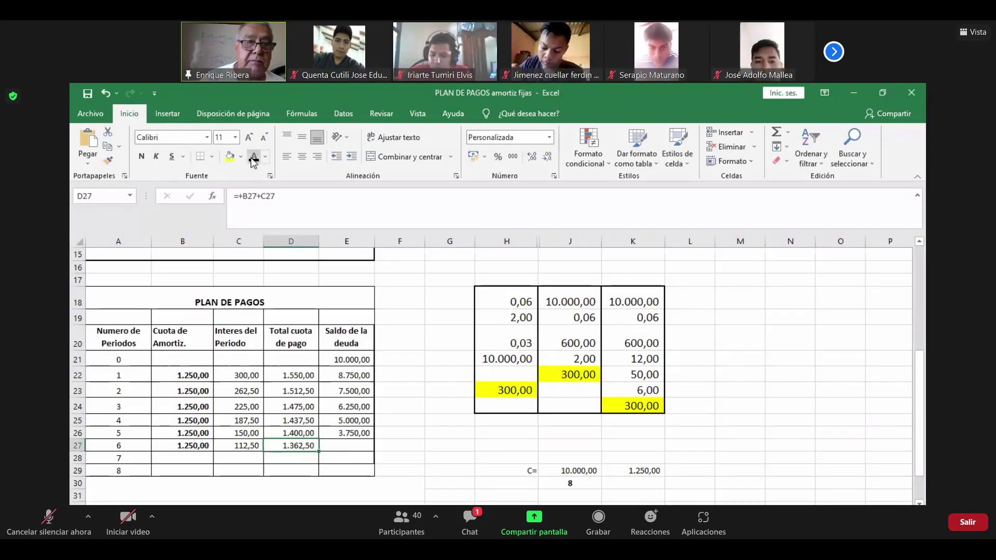
left_click(363, 446)
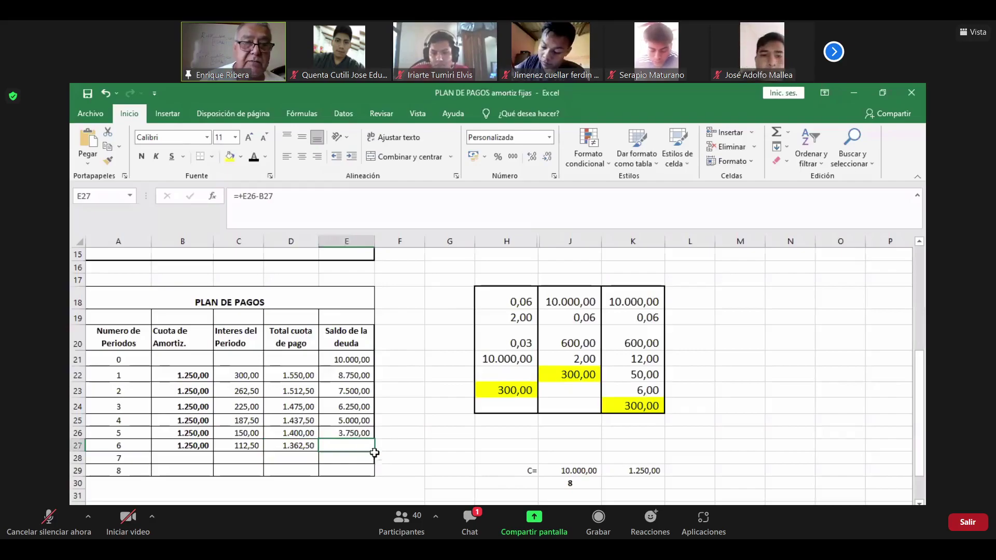
left_click(254, 158)
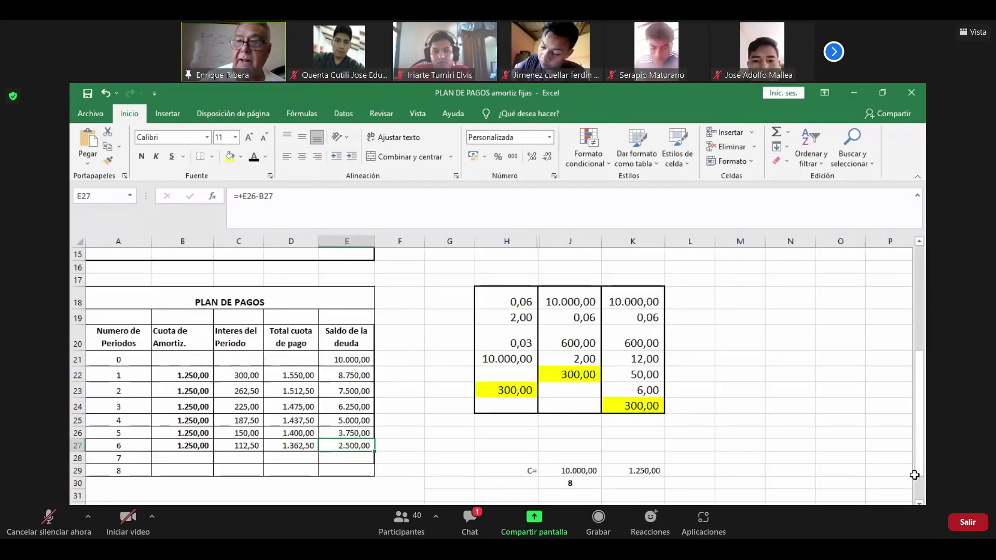
Step: Reveal period 7's amortization, interest, total payment and balance in B28:E28 with the black font color
left_click(173, 454)
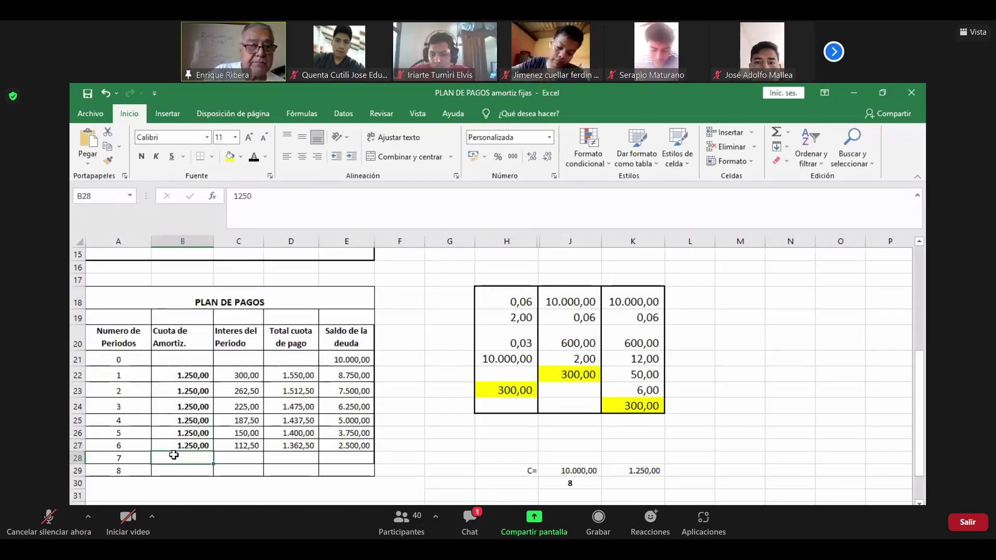
left_click(253, 159)
left_click(237, 459)
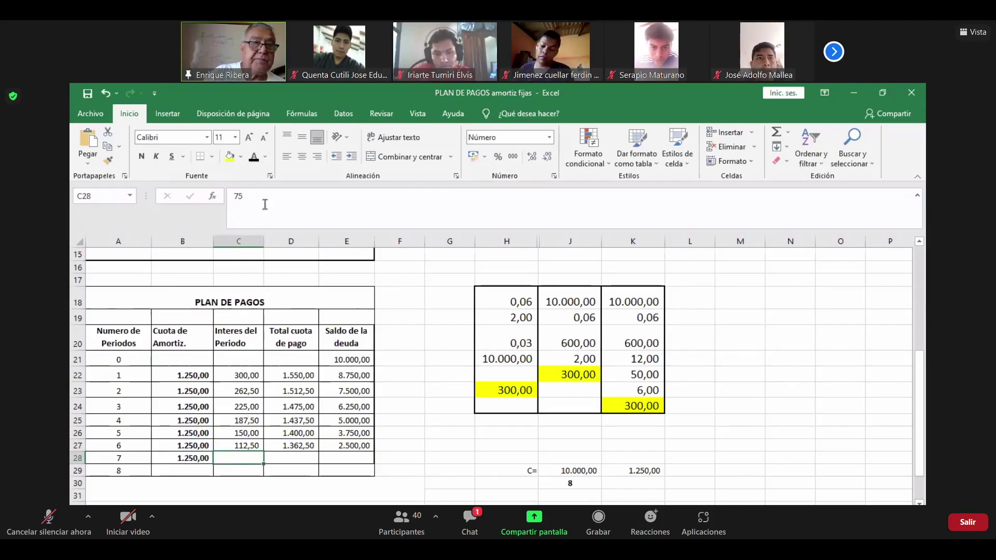
left_click(253, 157)
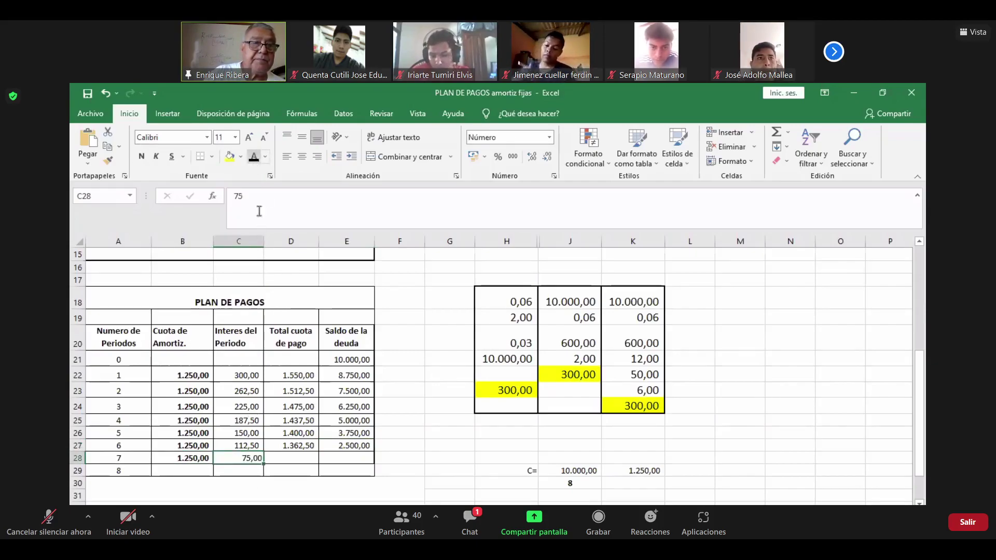
left_click(304, 459)
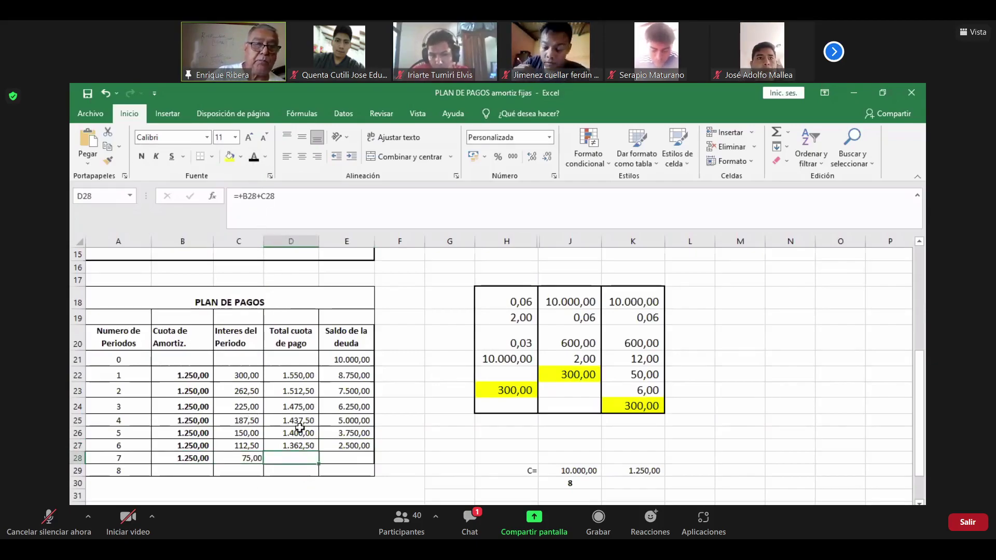
left_click(254, 158)
left_click(344, 461)
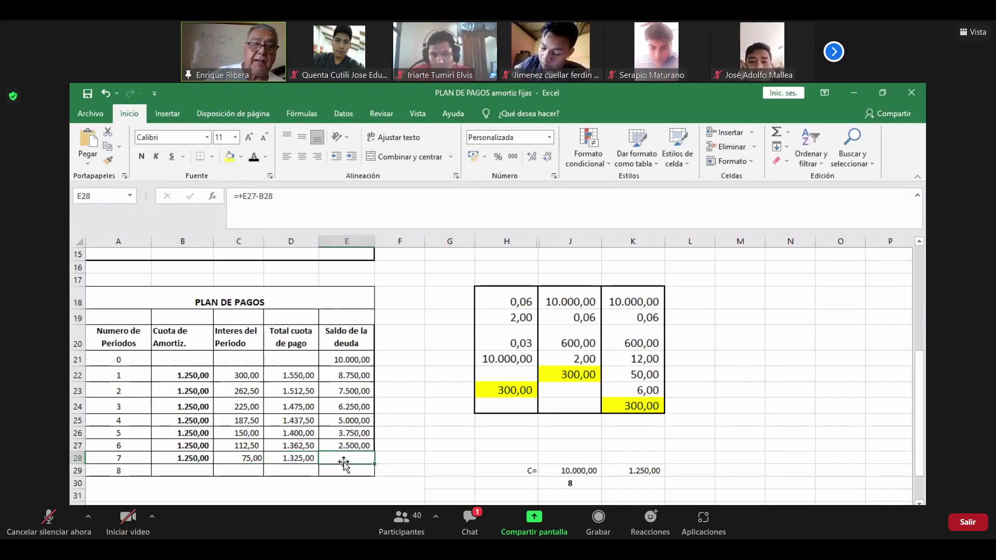
left_click(255, 161)
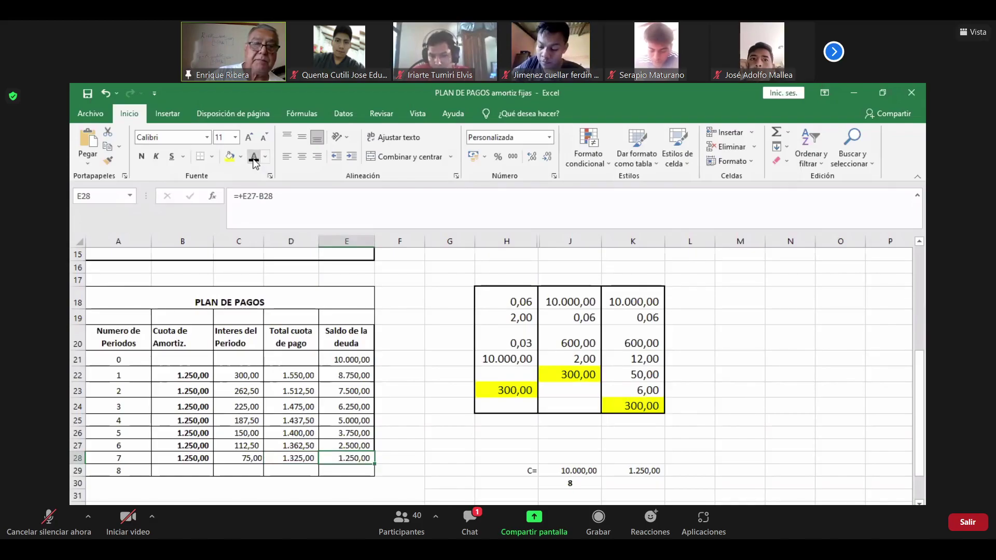
Step: Reveal period 8's amortization, interest and total payment in B29:D29 with the black font color
left_click(188, 470)
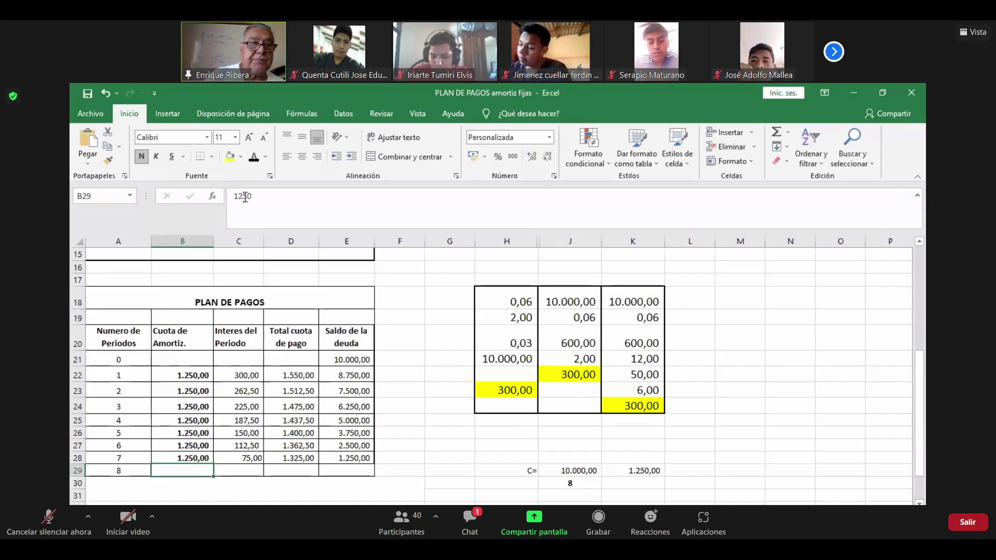
left_click(254, 159)
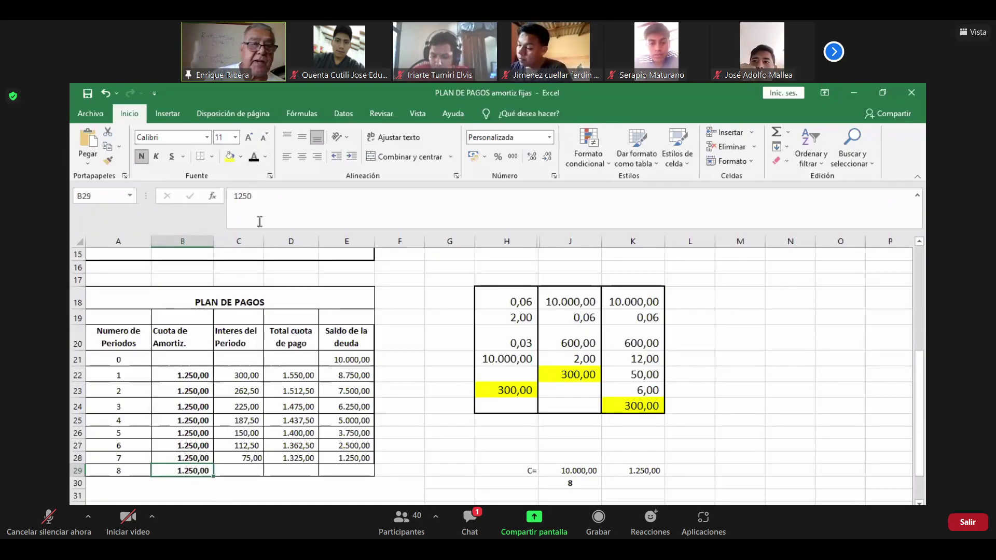
left_click(245, 470)
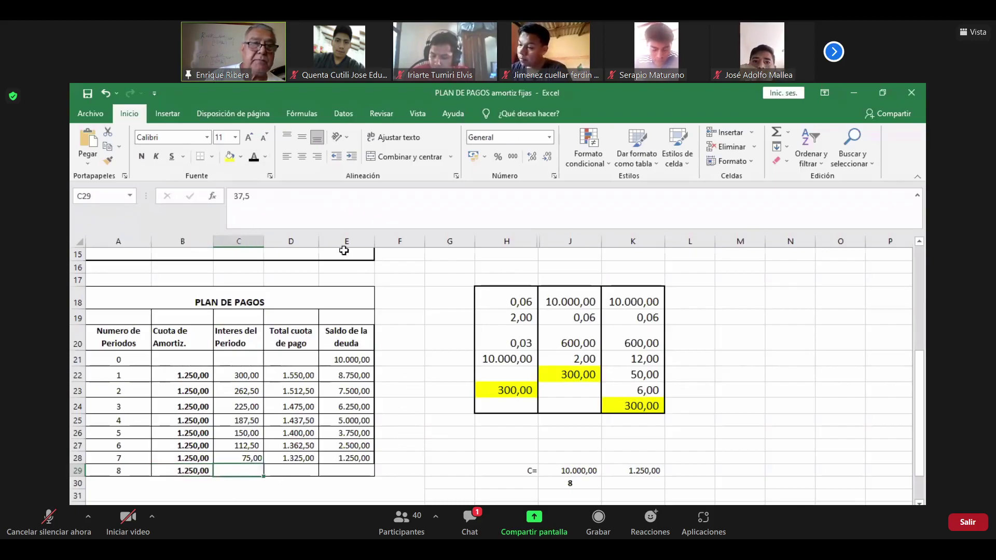
left_click(423, 359)
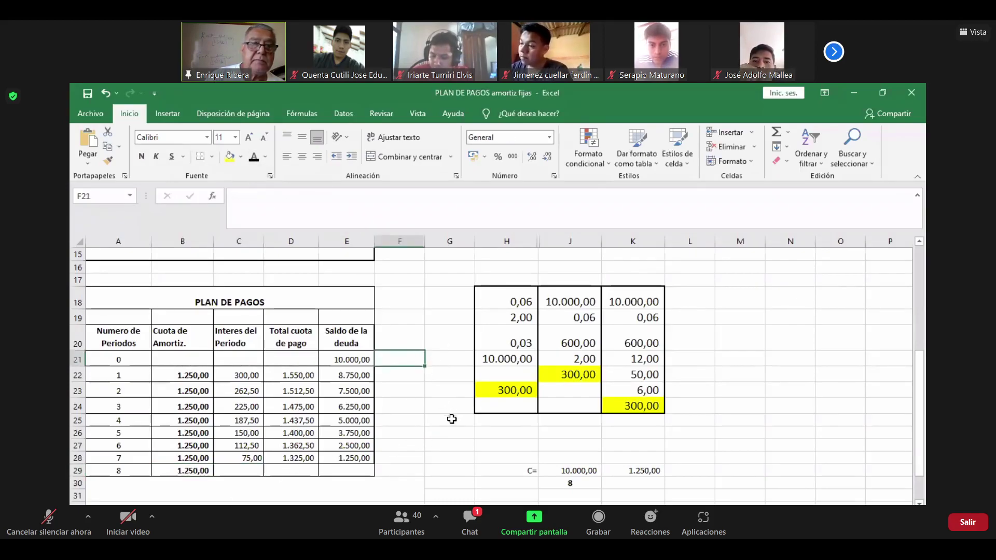
left_click(423, 431)
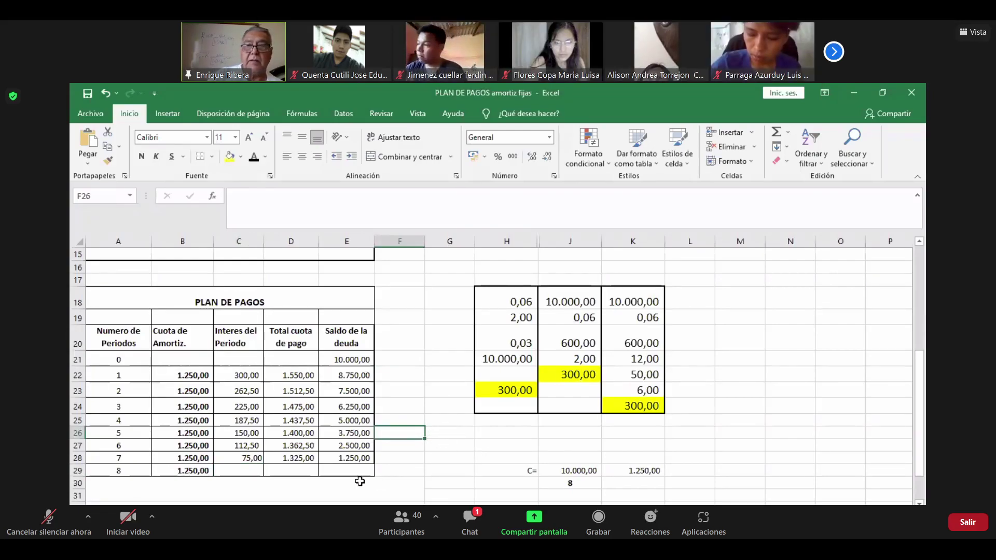
left_click(250, 472)
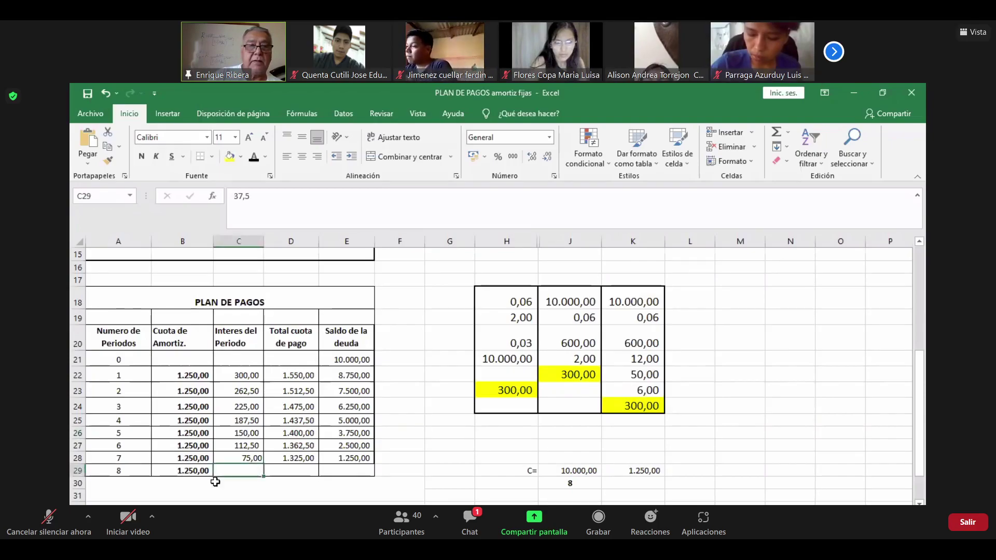
left_click(251, 158)
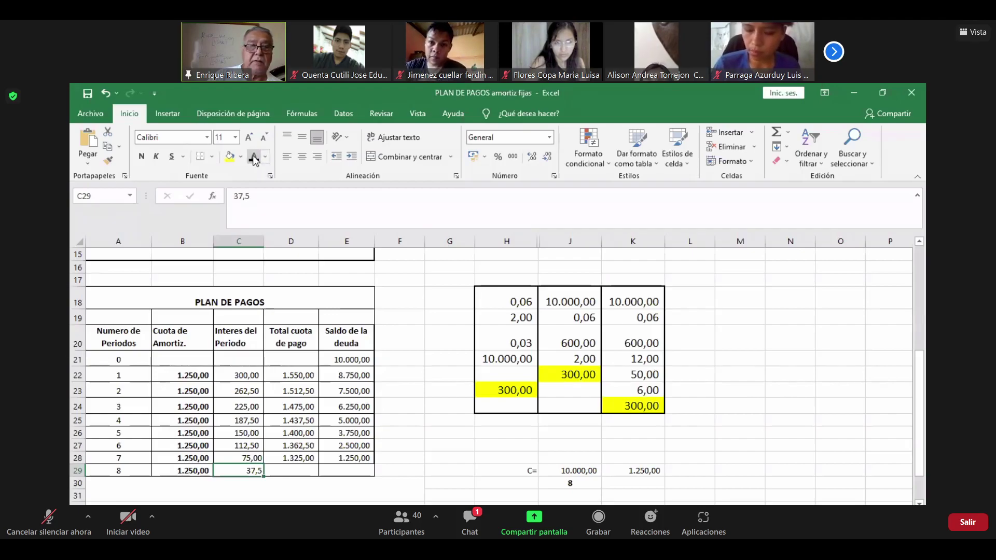
left_click(298, 467)
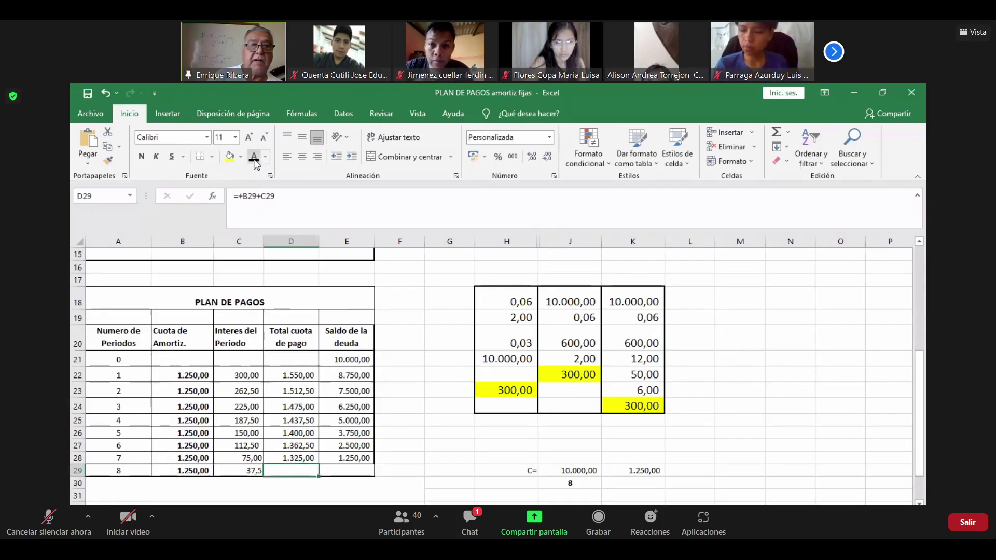
Step: Format E29 as Número with two decimals and enter 0 as period 8's debt balance
left_click(360, 471)
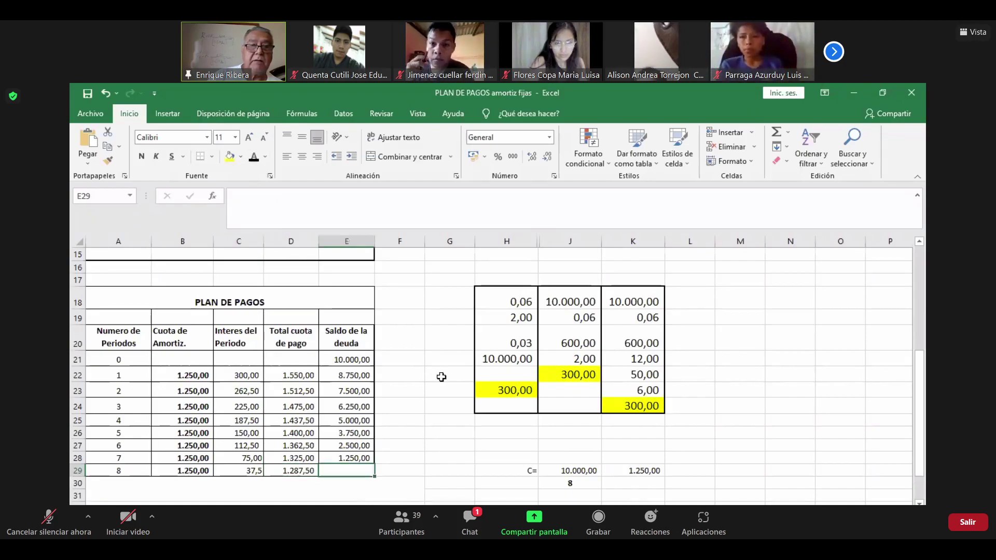
left_click(430, 461)
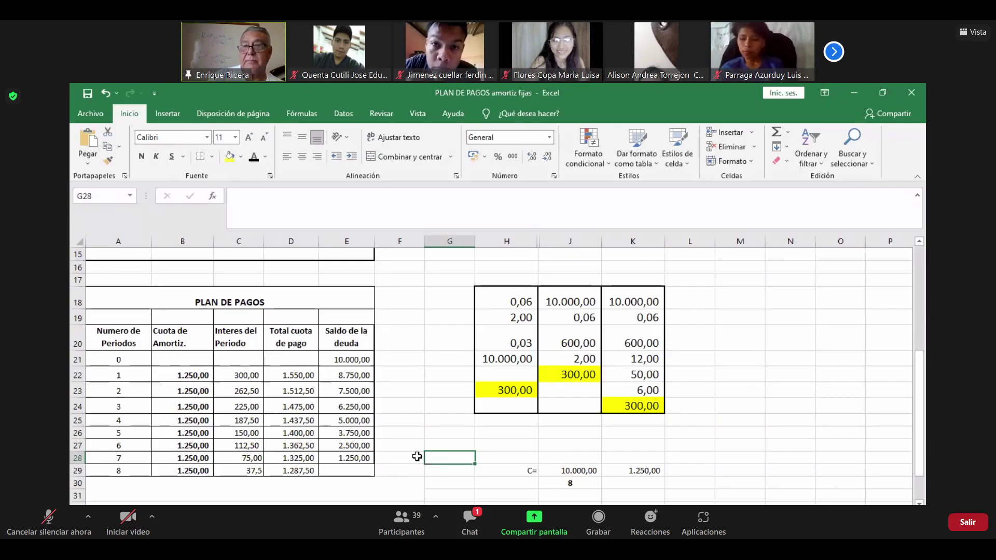
left_click(342, 473)
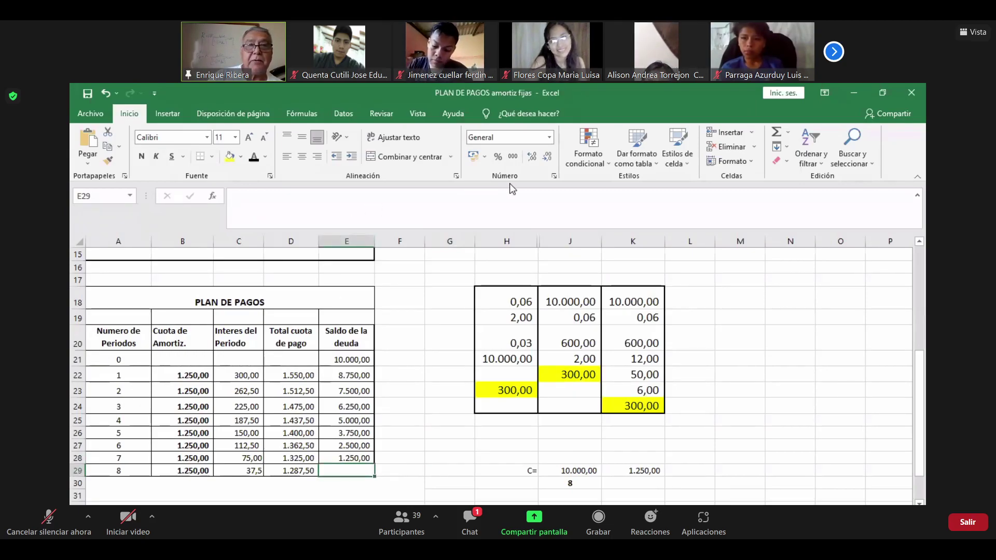
left_click(554, 177)
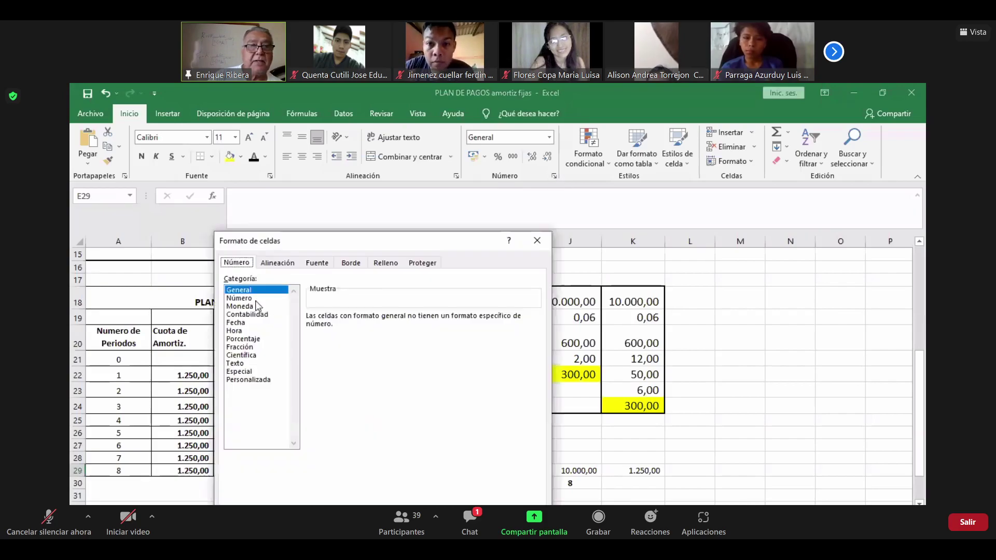
left_click(248, 299)
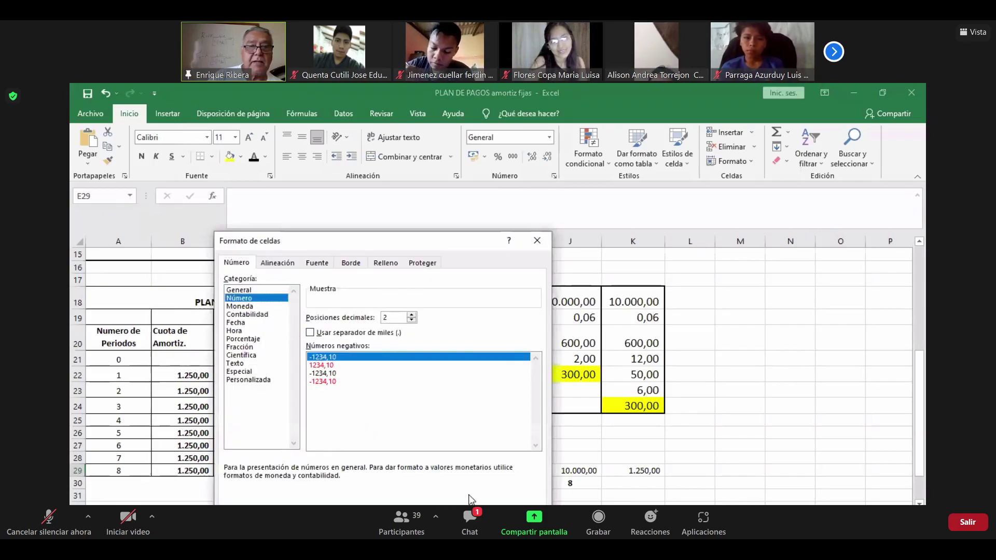
key("Return")
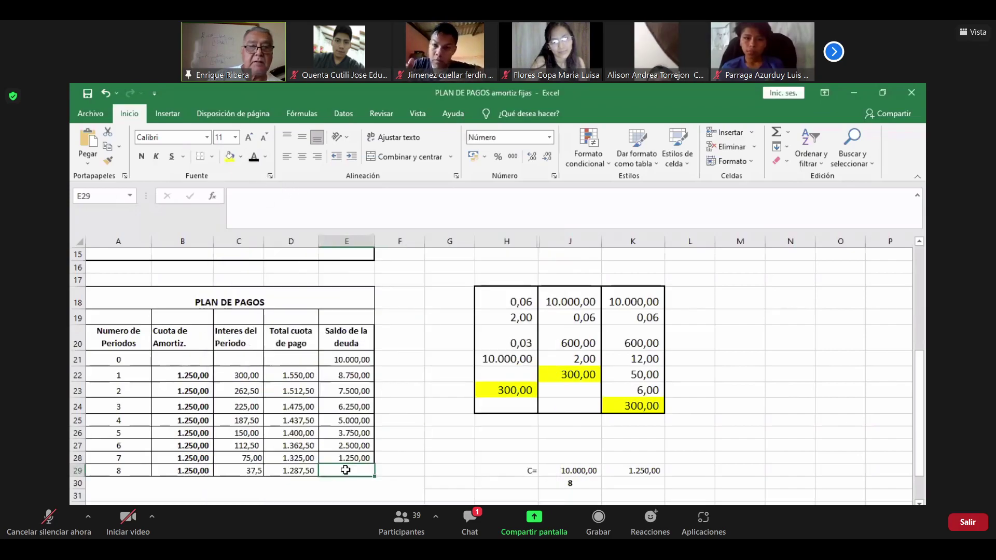
left_click(371, 490)
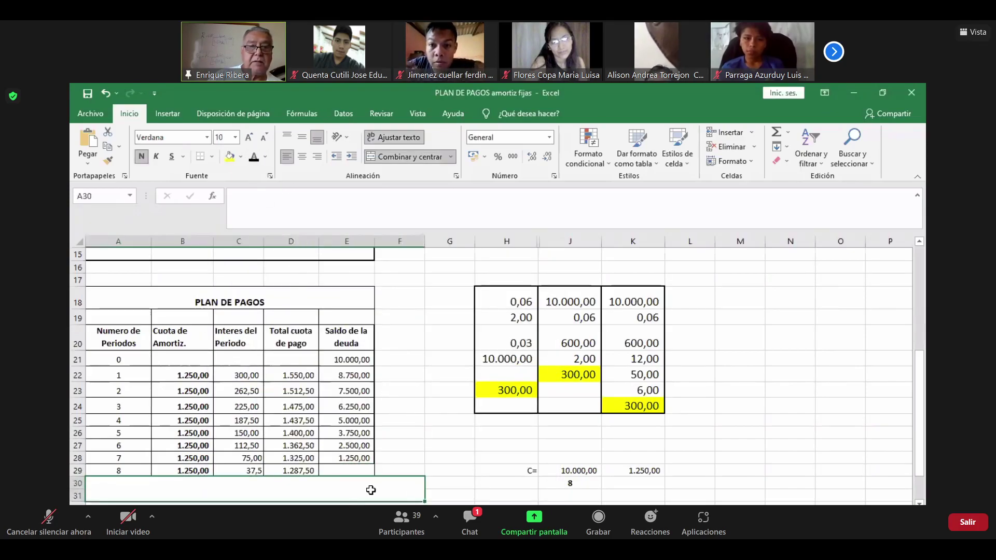
left_click(363, 471)
type("0")
key("Return")
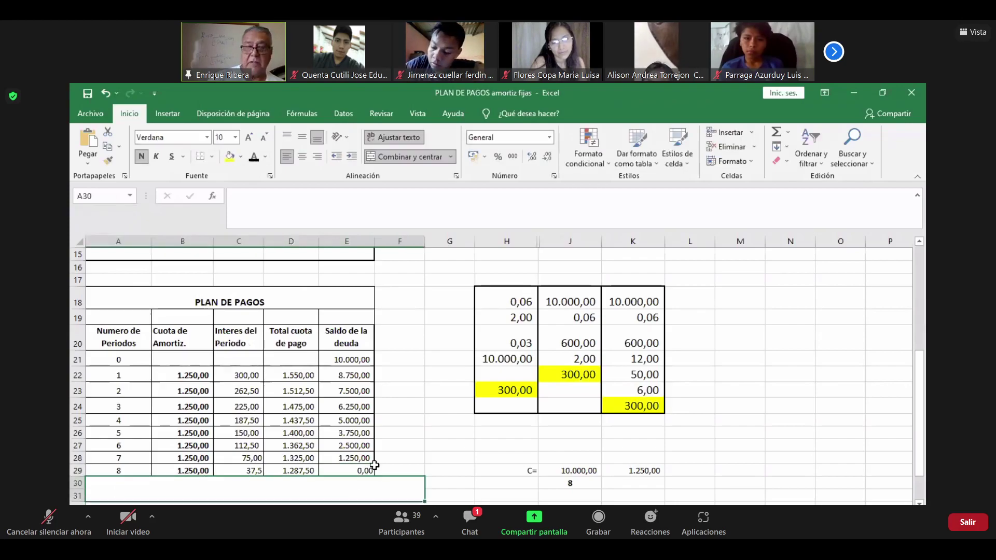
left_click(462, 449)
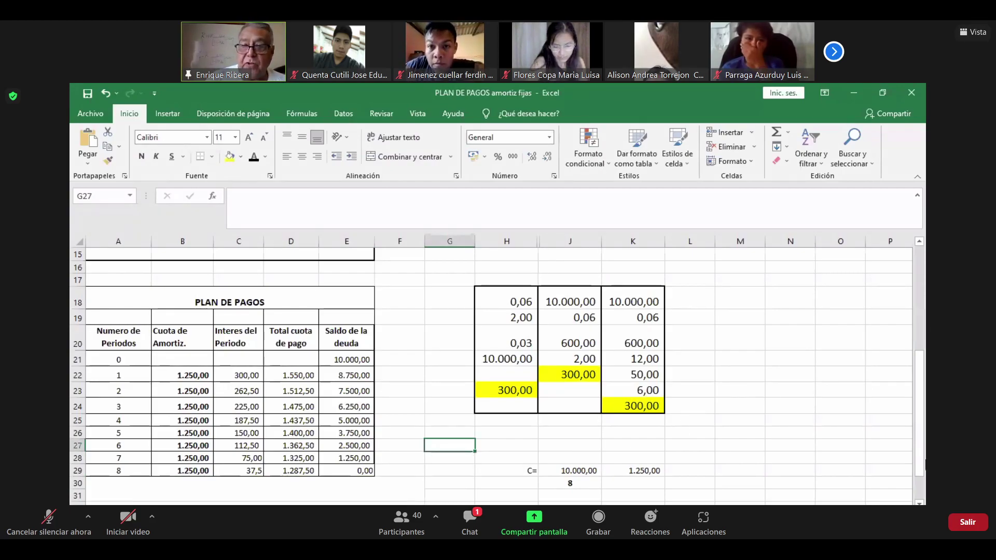
Step: Move the interest calculation block in H18:K24 up so that it starts at H11
scroll(919, 502, "down", 3)
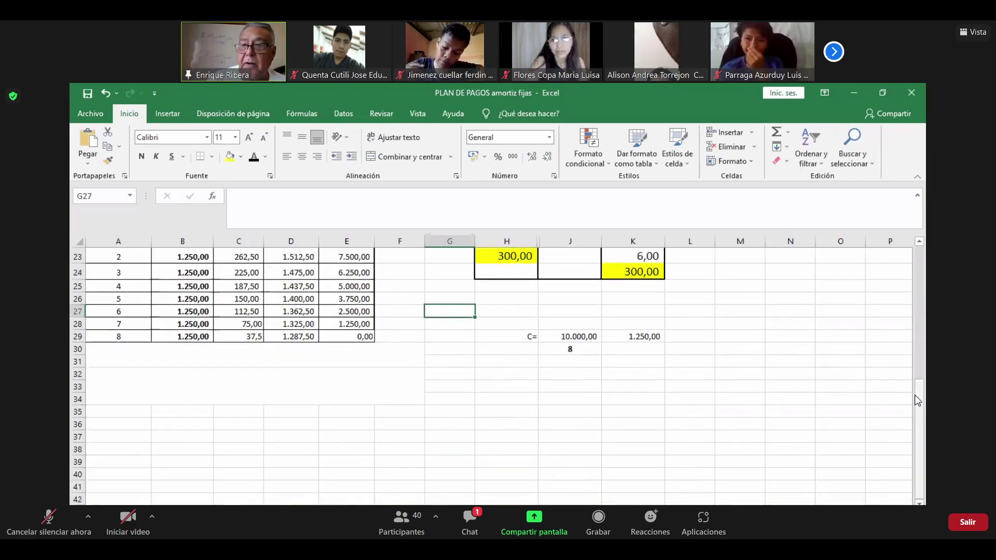
scroll(921, 404, "up", 4)
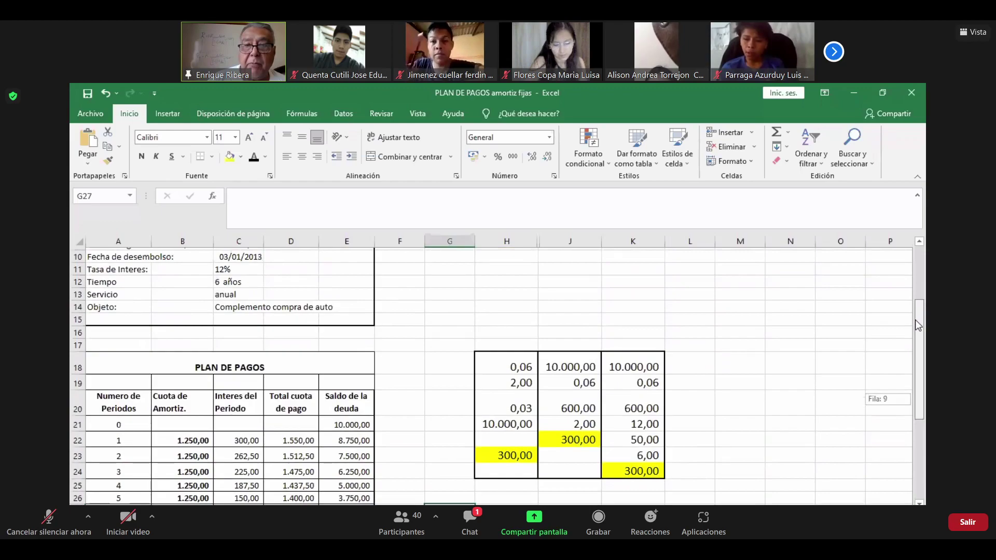
left_click_drag(493, 353, 631, 473)
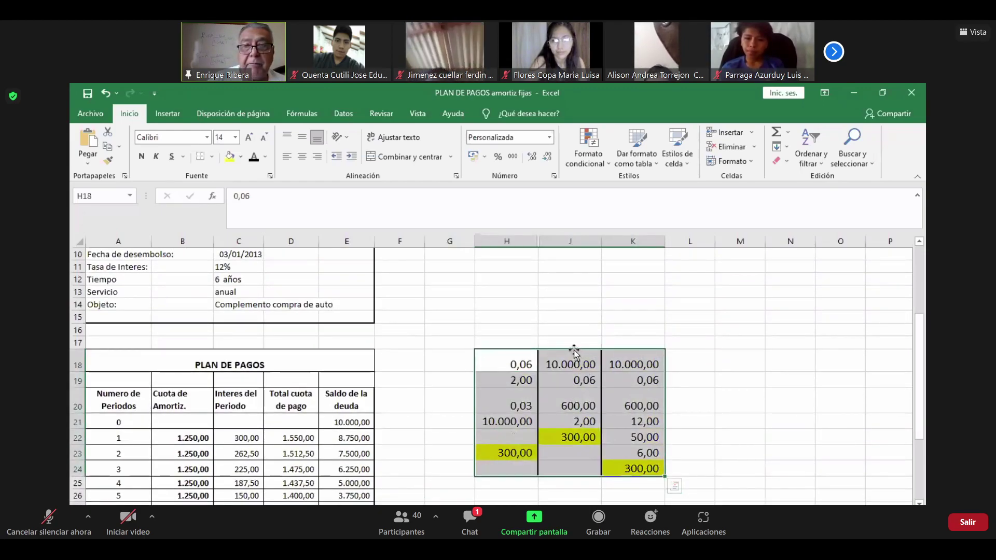
left_click_drag(571, 349, 571, 262)
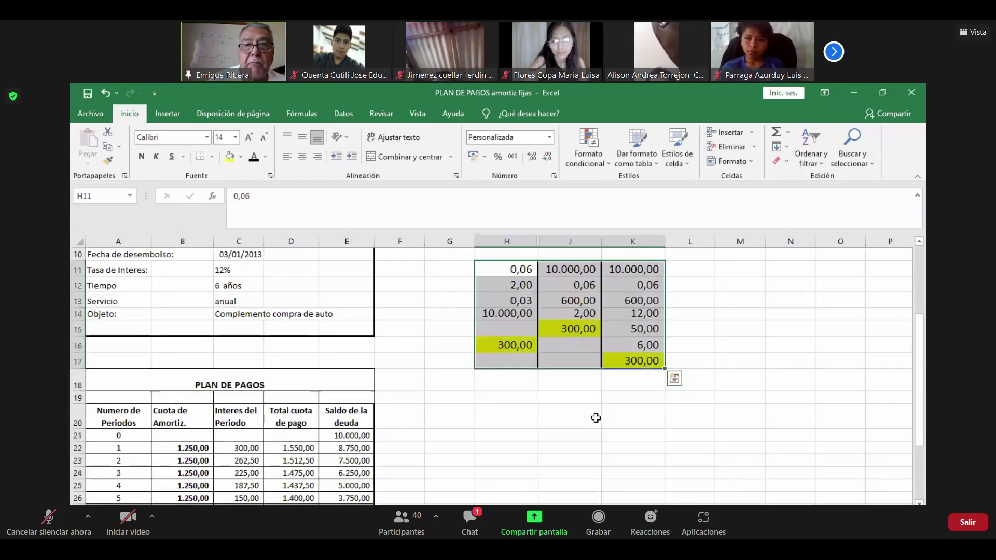
Step: Clear the fixed-quota "C=" calculation from H29:L30 beside the payment plan
left_click_drag(914, 367, 911, 386)
left_click_drag(506, 463, 675, 471)
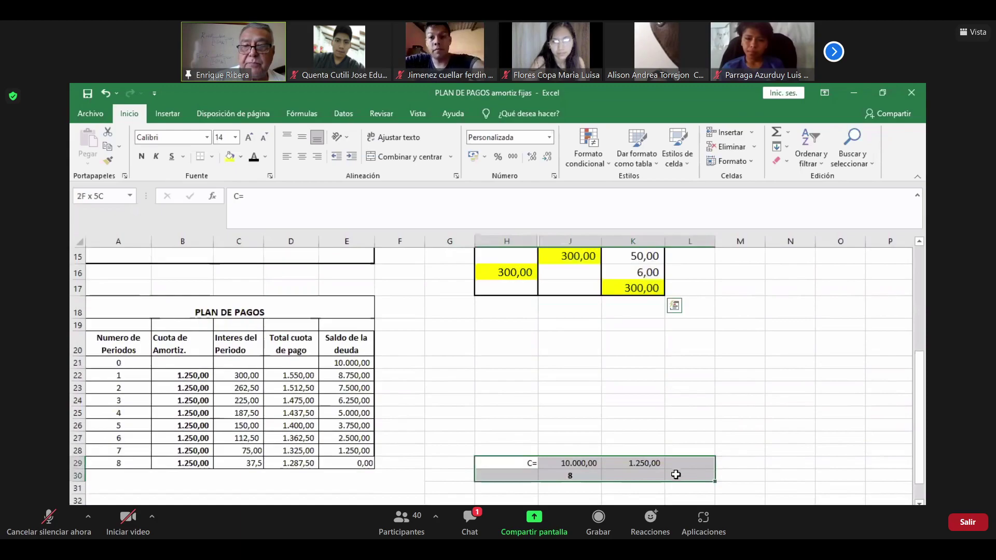
key("Delete")
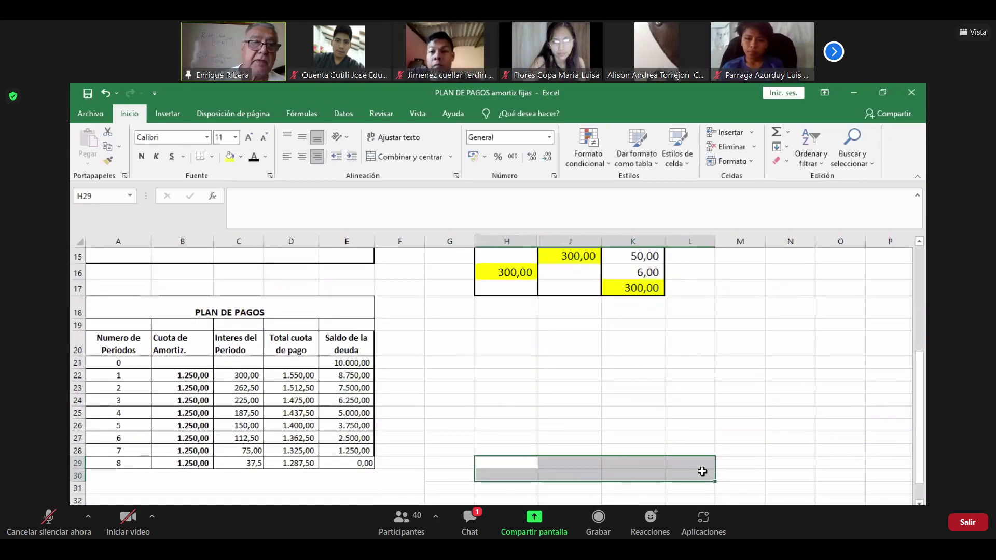
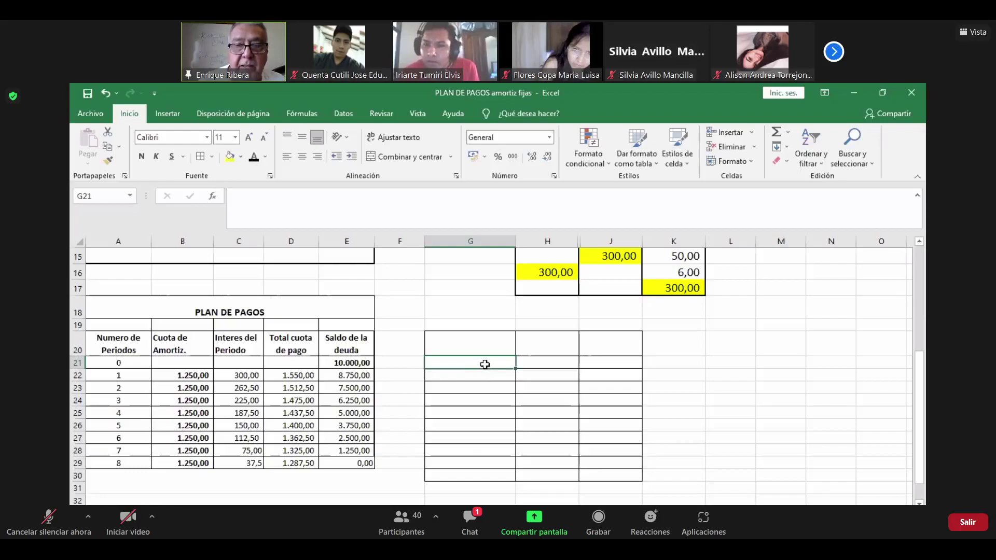
Step: Enter "Doc. Por cobrar" in G21 with 10000 in H21, and "Caja Mn/Billetes y Monedas" in G22
left_click(536, 366)
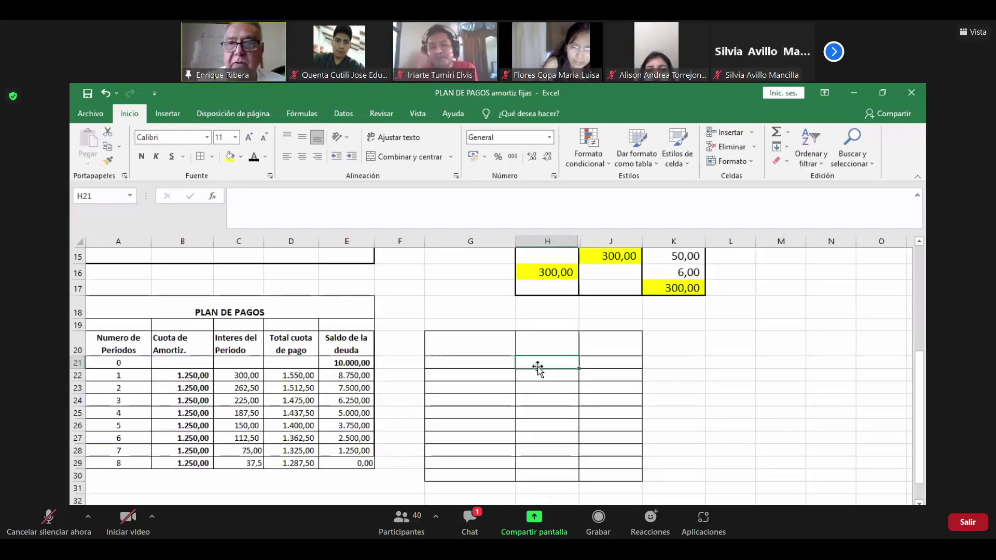
left_click(481, 363)
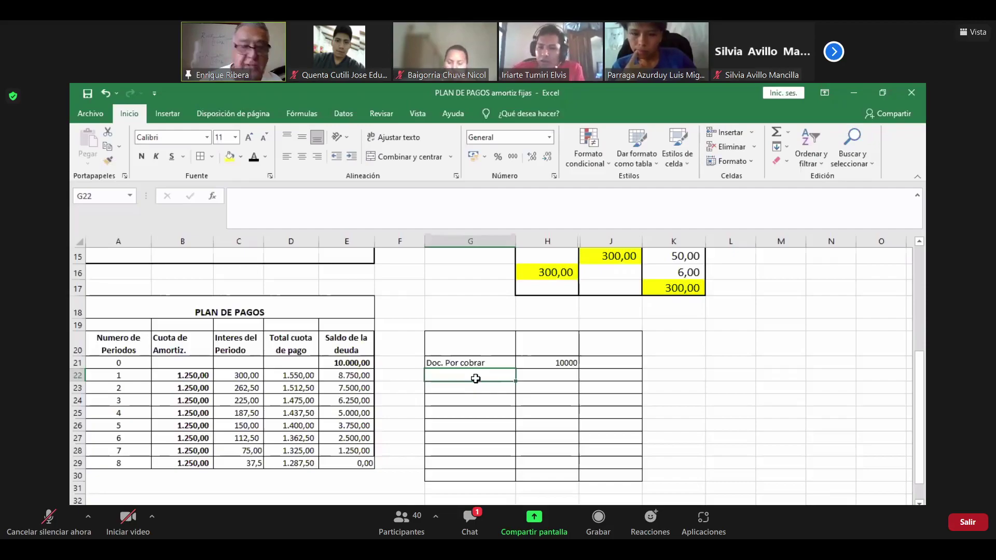
type("Caj")
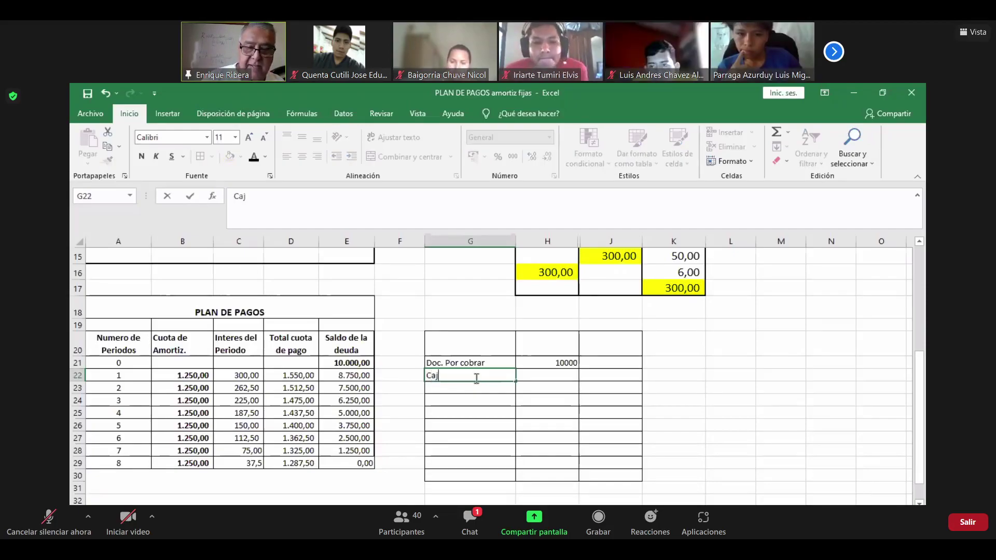
type("a Mn")
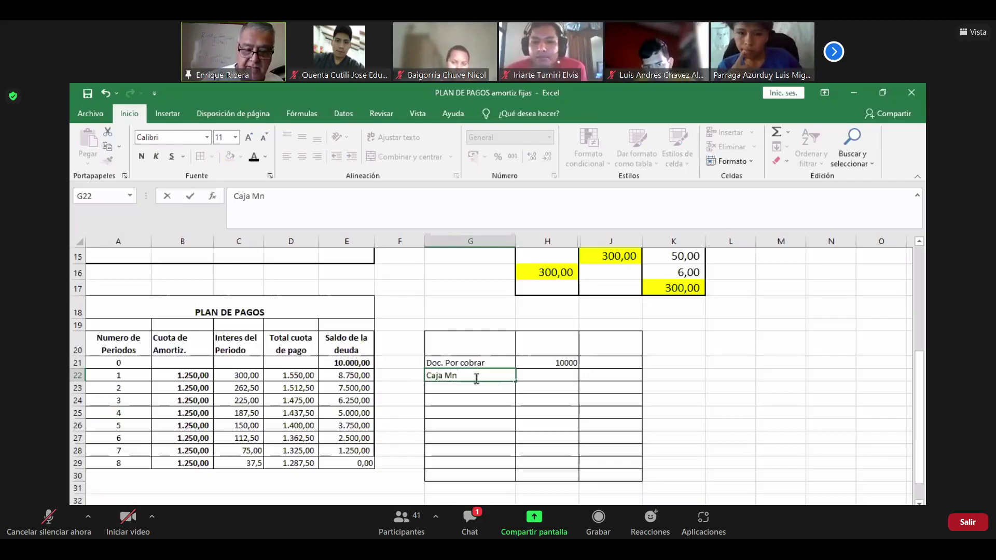
type("/Bil")
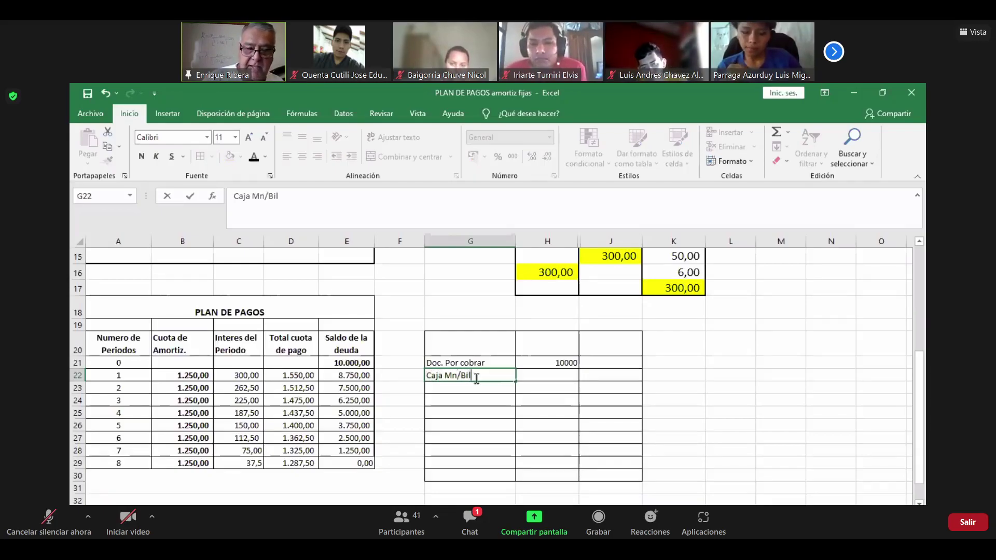
type("letes y Monedas")
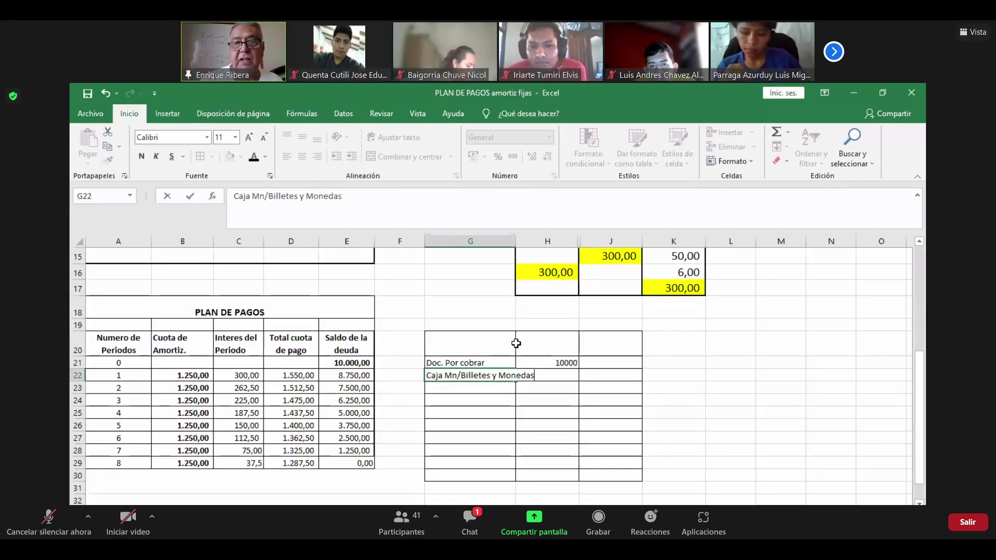
Step: Widen column G slightly and shorten the account name in G22 to "Caja Mn/Billetes y Mon"
left_click(510, 241)
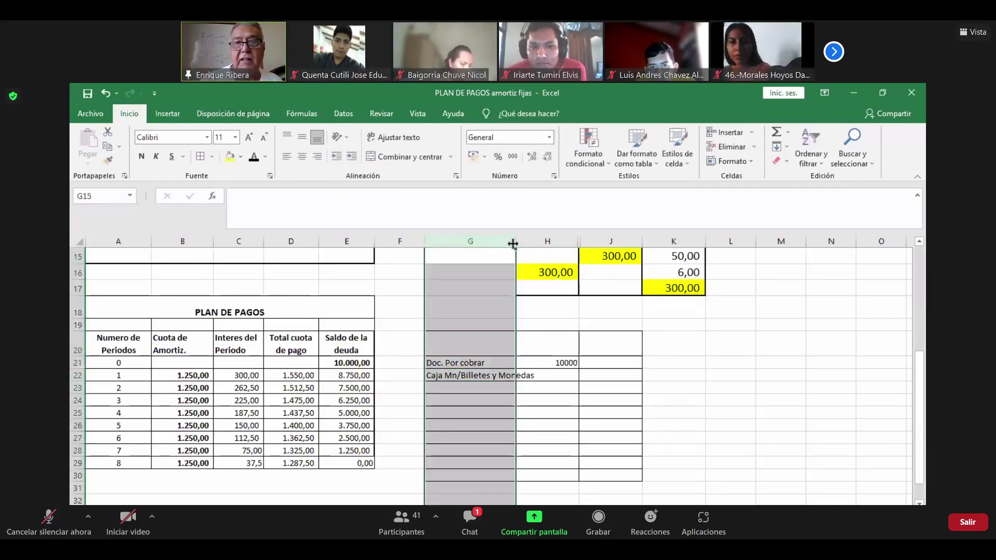
left_click_drag(533, 239, 527, 241)
left_click(467, 375)
left_click(343, 206)
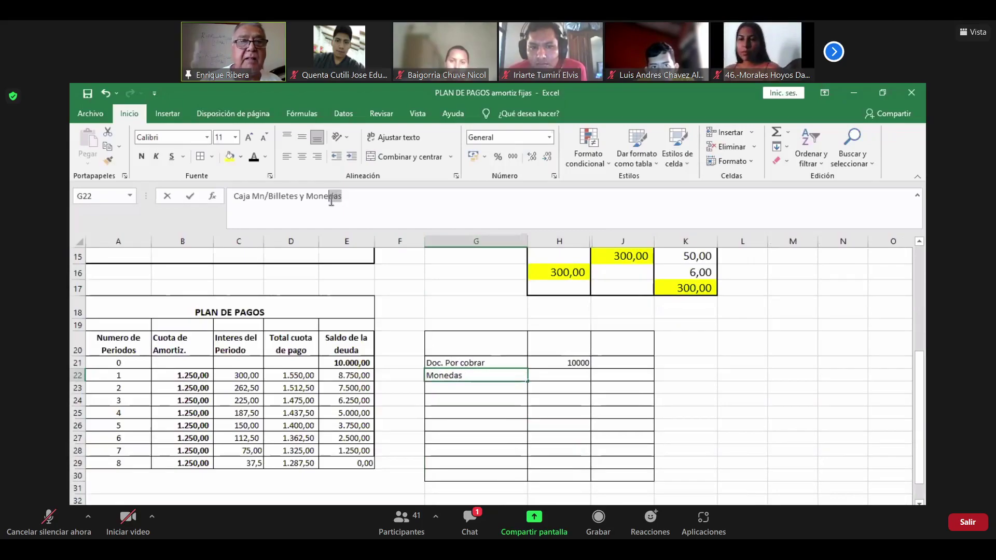
key("BackSpace")
key("BackSpace")
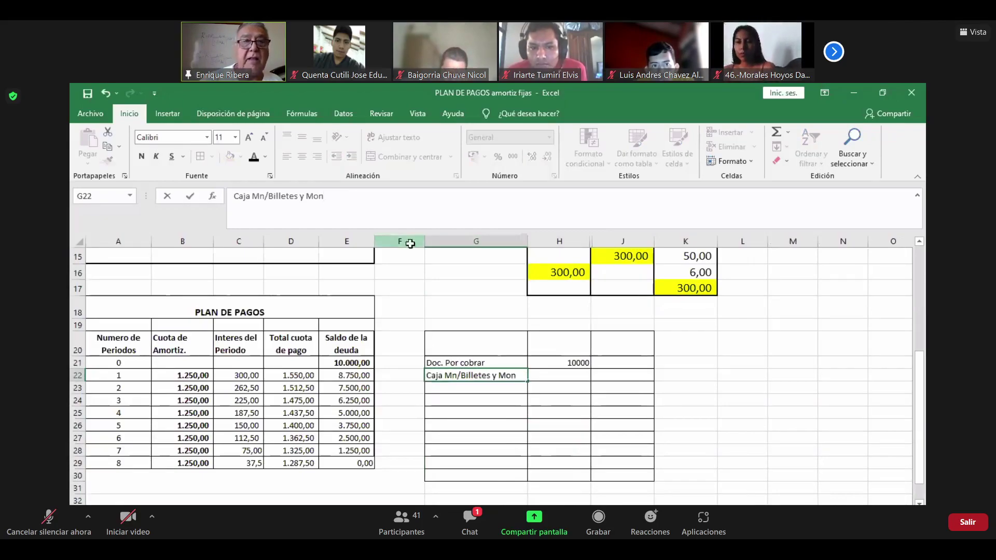
Step: Apply the thousands-separator number style to the "Doc. Por cobrar" amount in H21
left_click(576, 363)
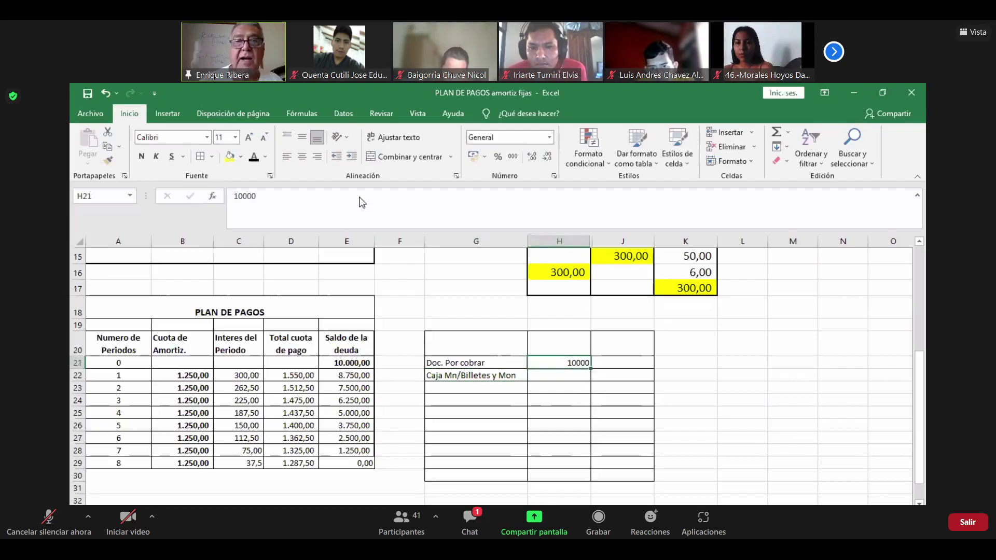
left_click(513, 164)
left_click(623, 368)
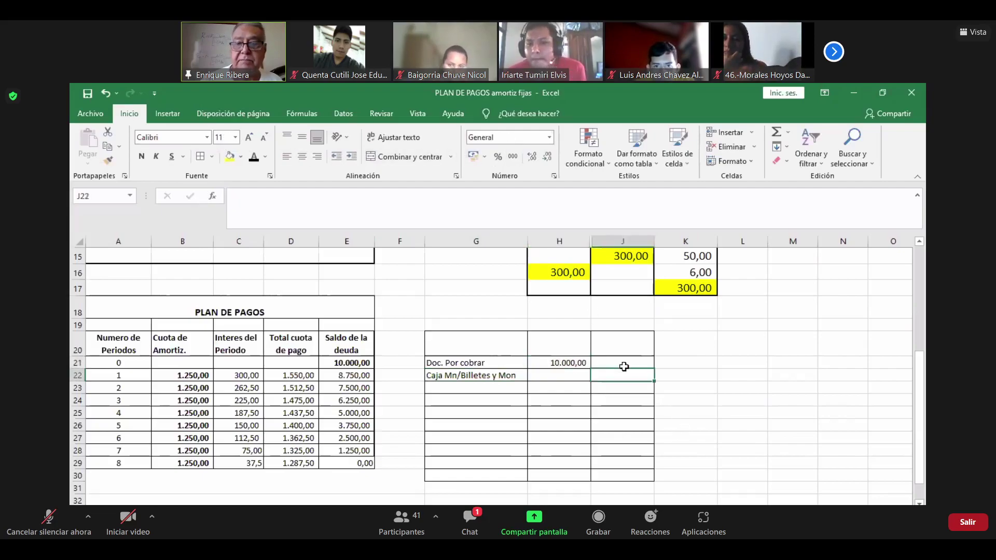
Step: Enter 10000 in J22 as the credit for the cash account and apply the thousands-separator number style
type("10000")
key("Return")
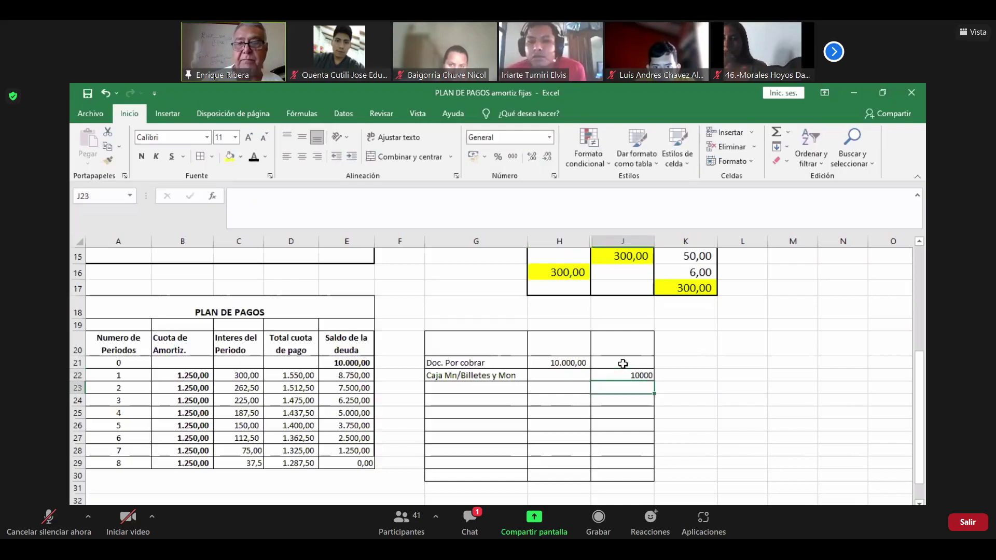
left_click(623, 372)
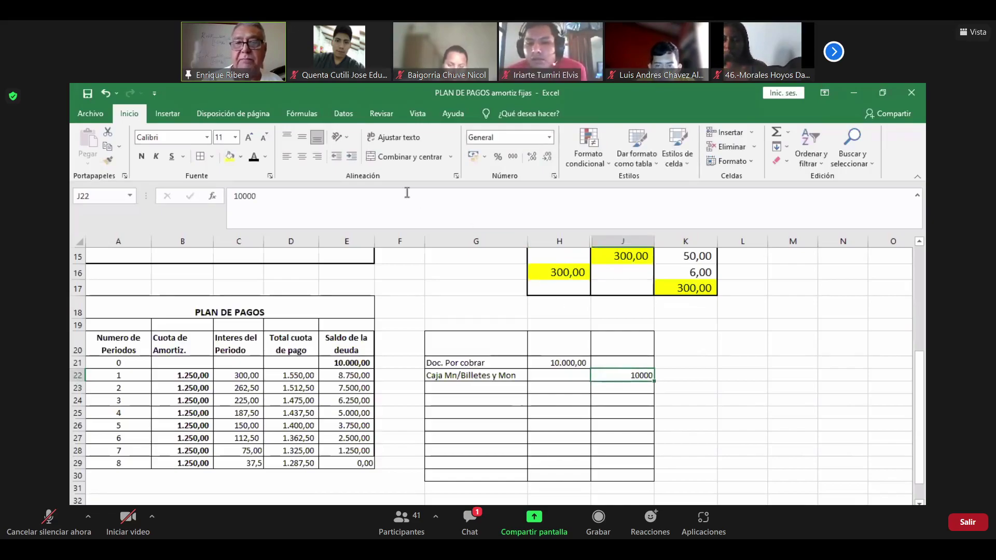
left_click(512, 158)
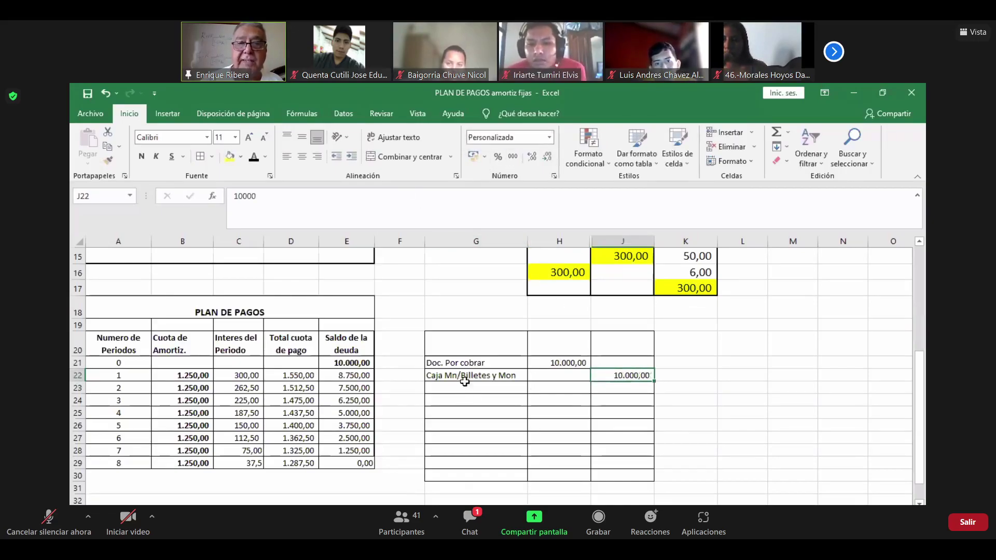
left_click(461, 361)
left_click(573, 363)
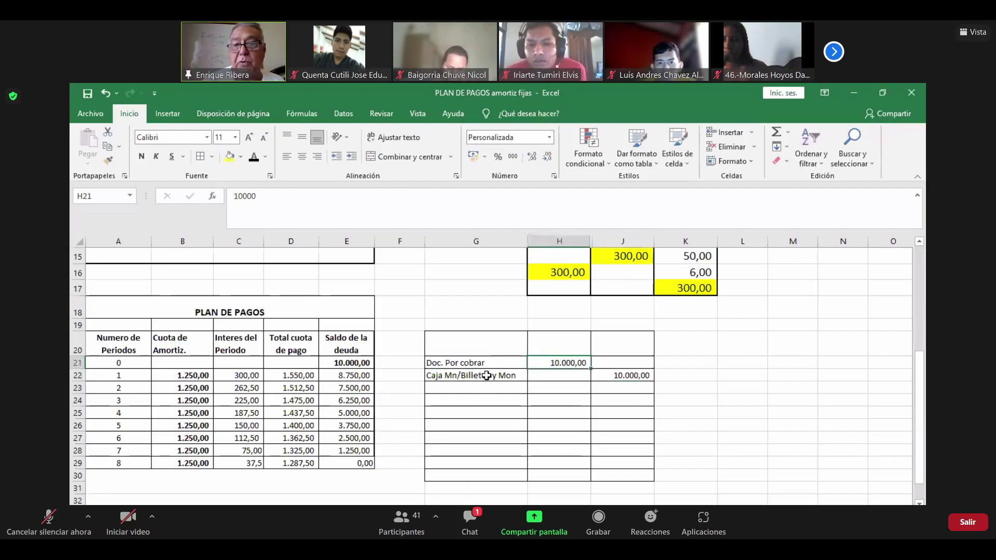
left_click(486, 375)
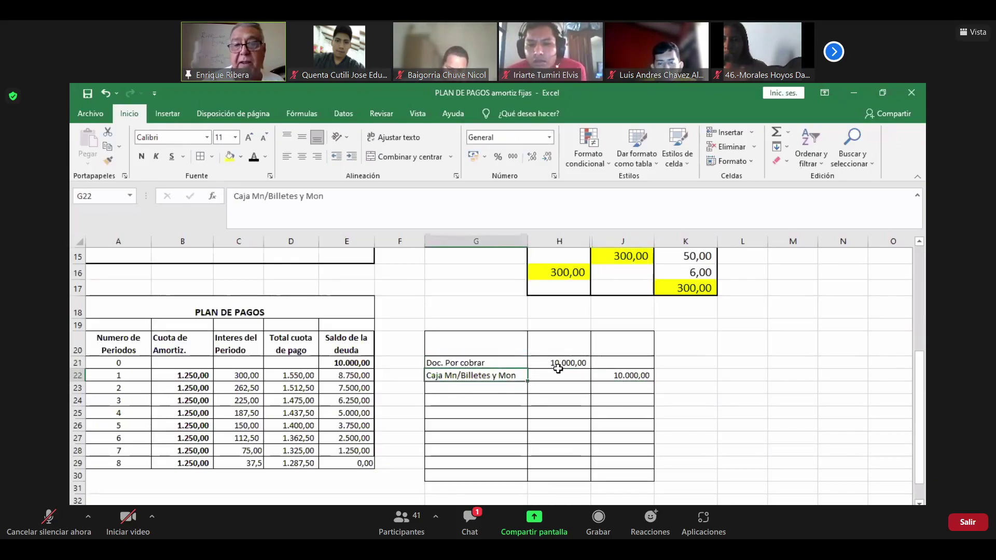
left_click(645, 379)
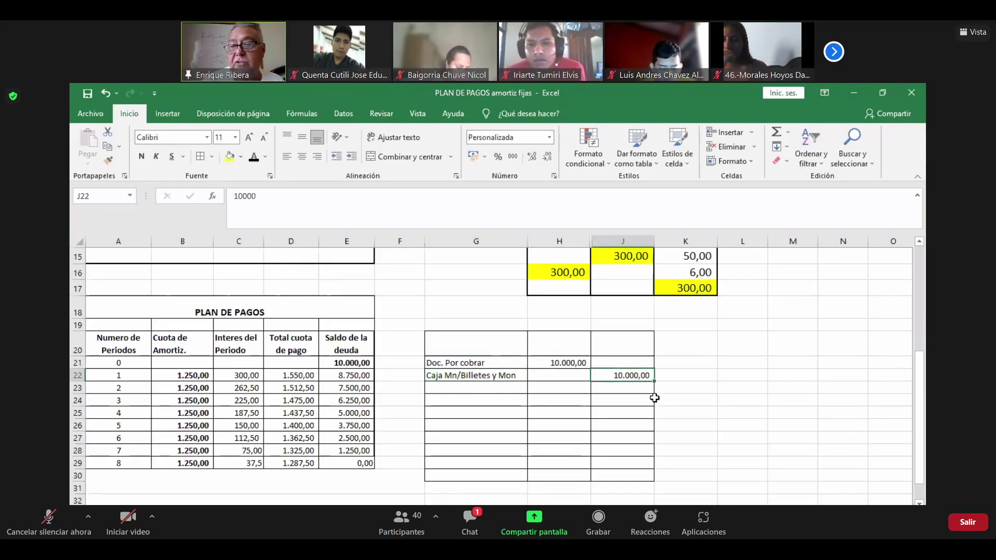
Step: Correct the account name in G22 to "Caja ME/Billetes y Mon"
left_click(453, 377)
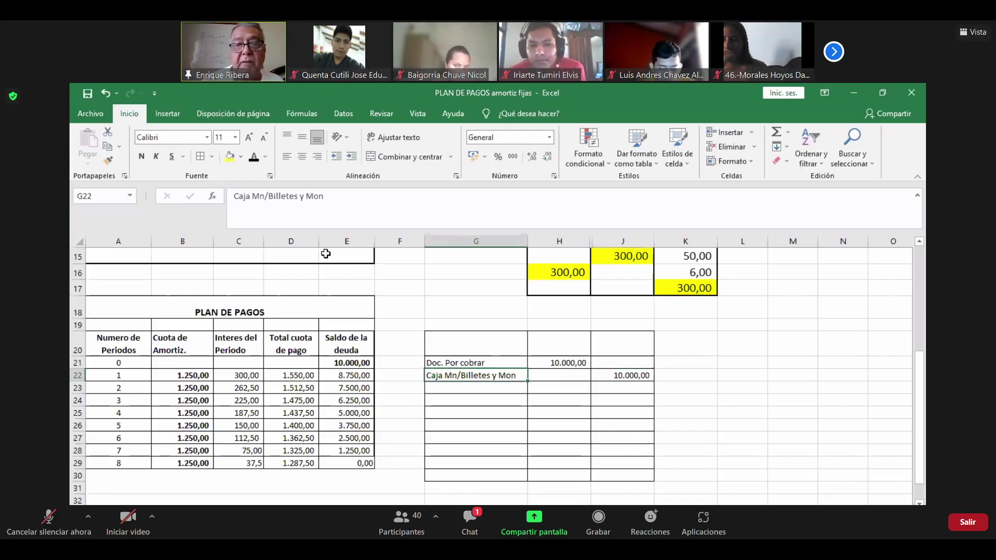
left_click(277, 198)
key("BackSpace")
type("E")
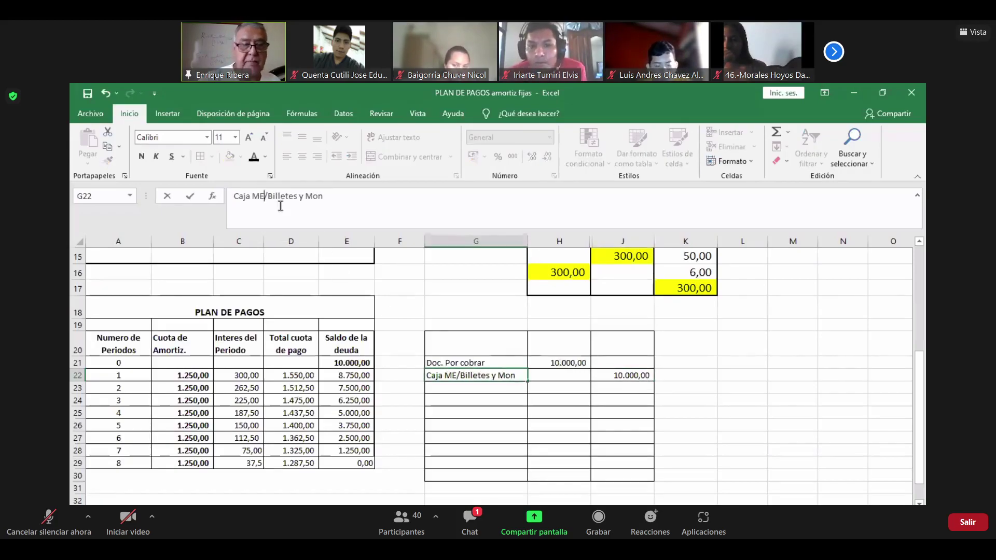
left_click(713, 413)
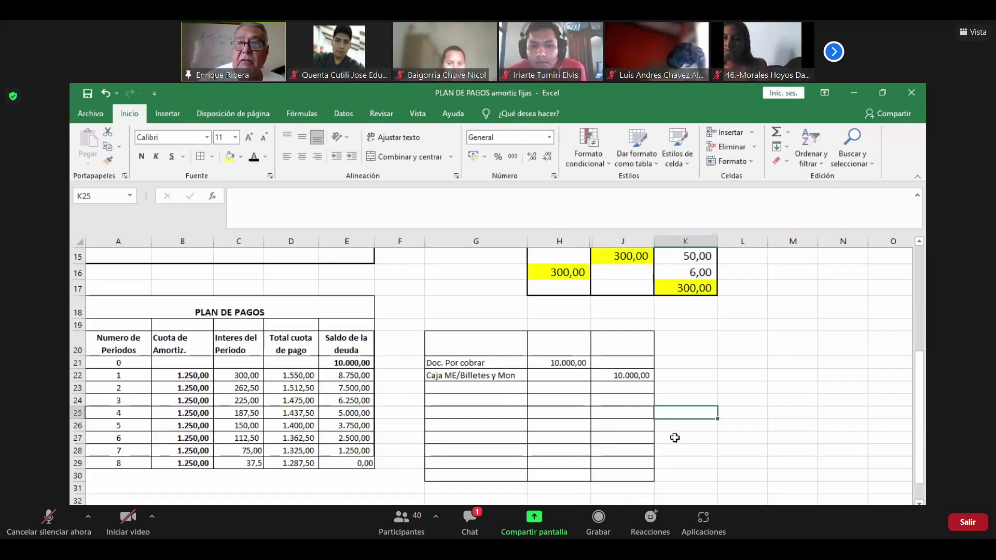
Step: Start a second entry with "Banco" in G24 and 10000 in H24
left_click(457, 397)
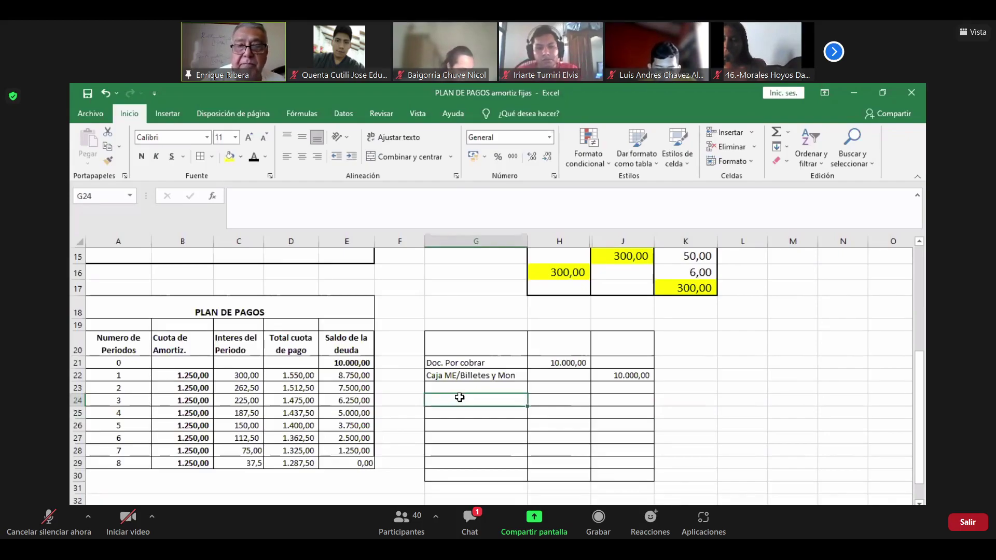
type("Banco")
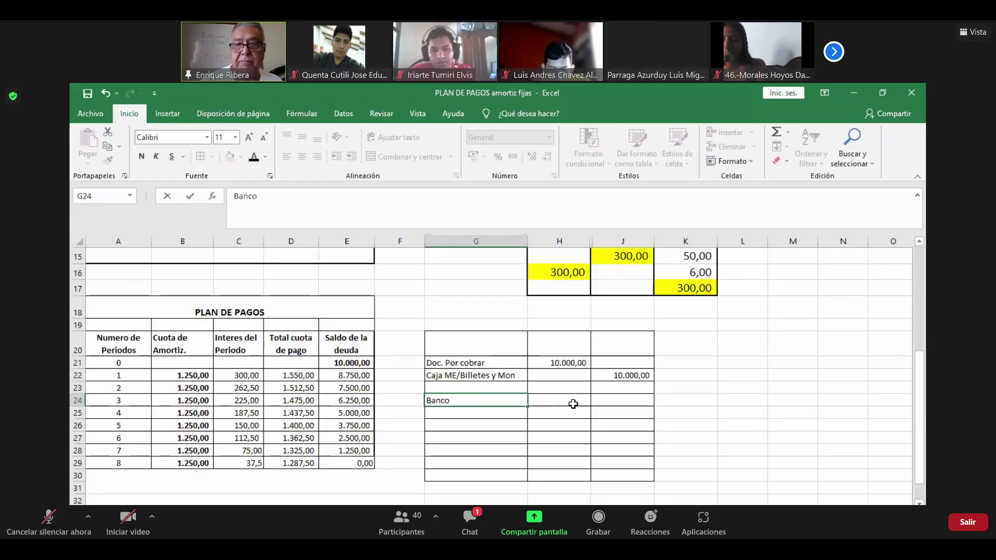
left_click(563, 403)
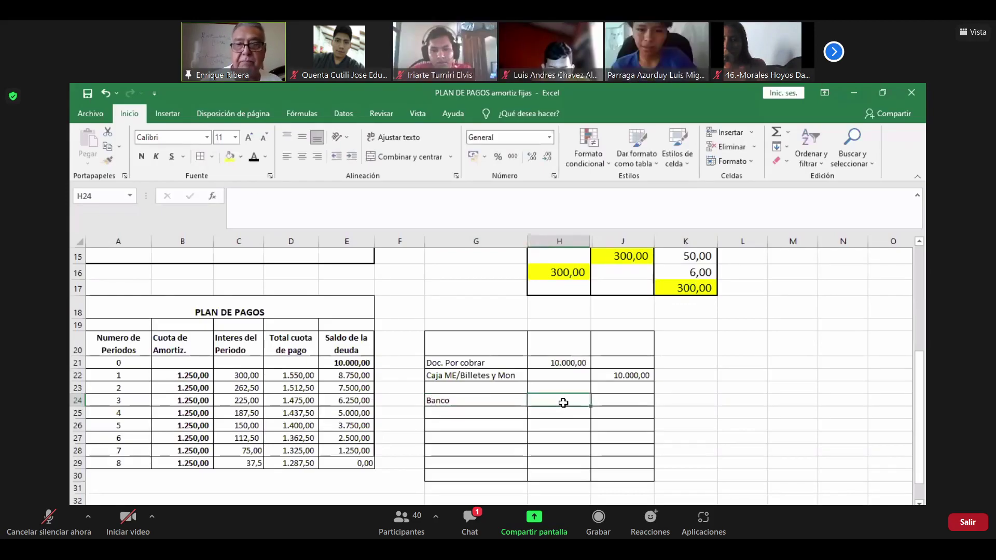
type("10000")
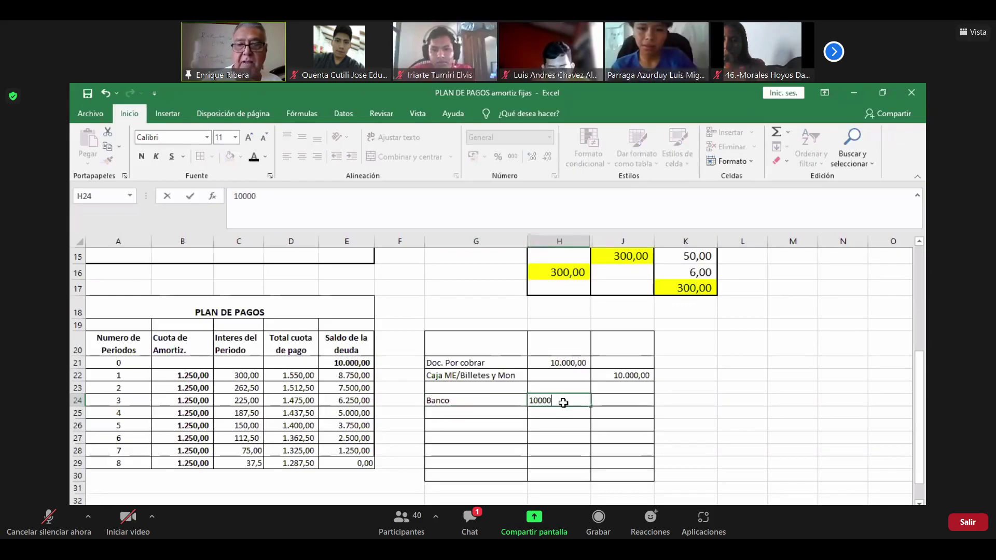
key("Return")
Step: Enter "Doc. Por cobrar" in G25 as the counterpart account, with 10000 in J25
left_click(490, 413)
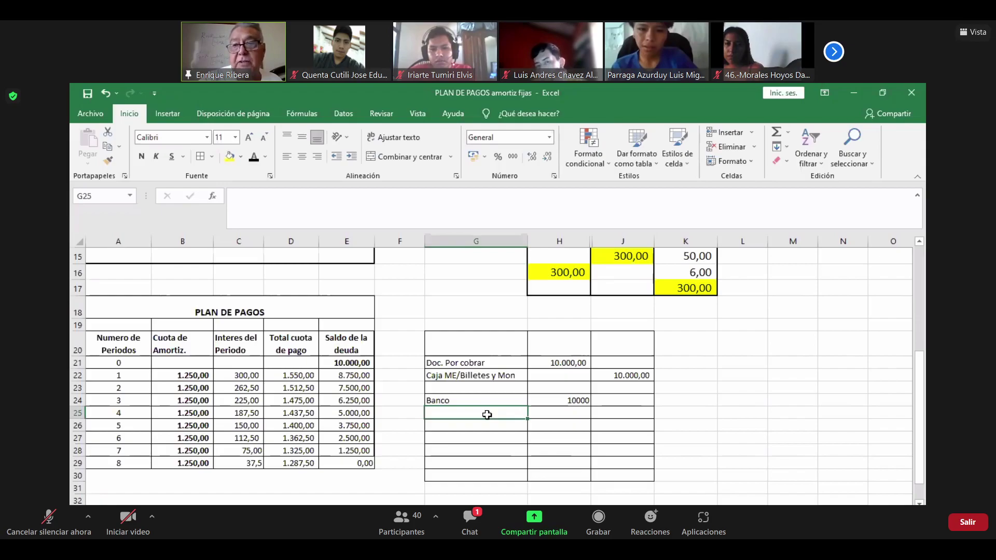
type("Doc. por cobrar")
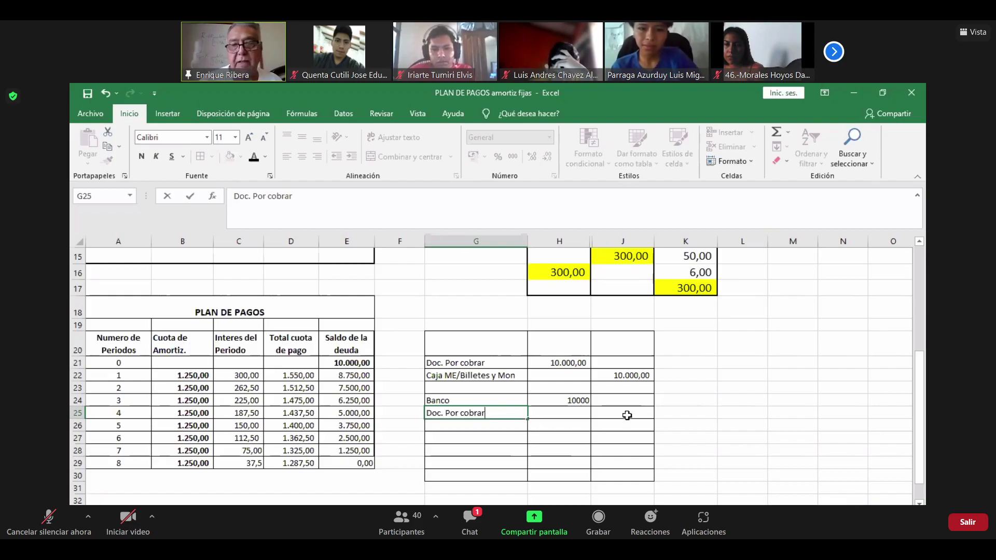
left_click(627, 415)
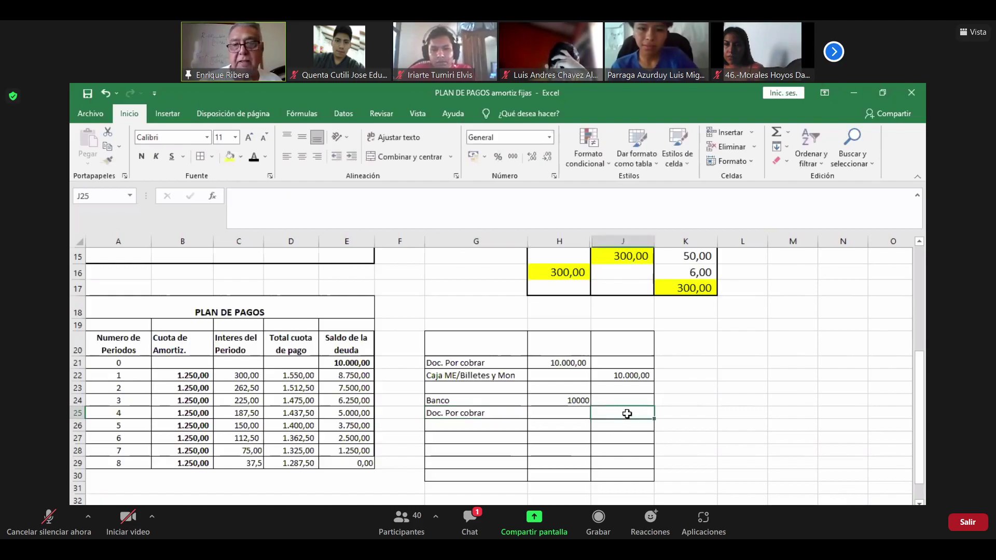
type("10000")
key("Return")
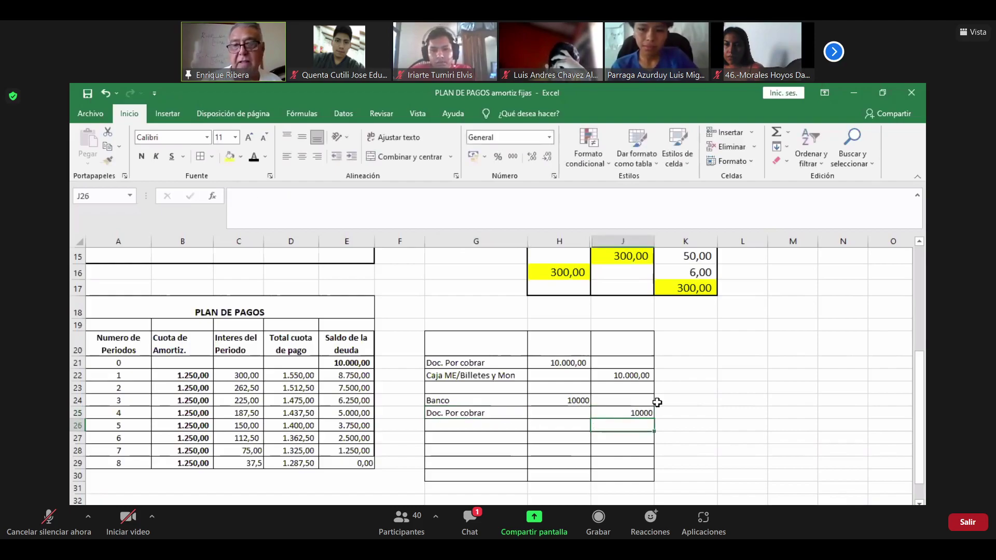
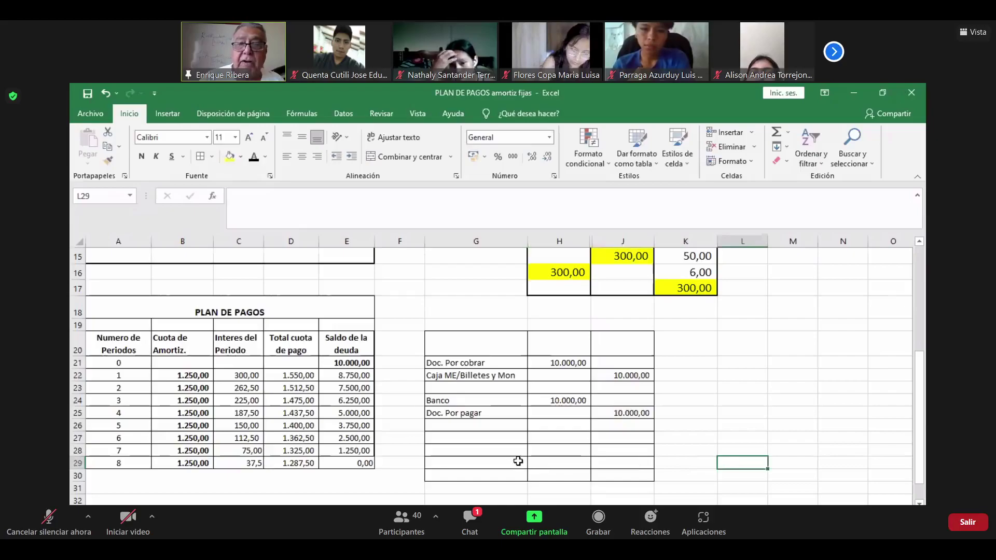
Step: Highlight the period 1 row of the payment plan, A22:E22, in yellow
left_click_drag(113, 375, 355, 370)
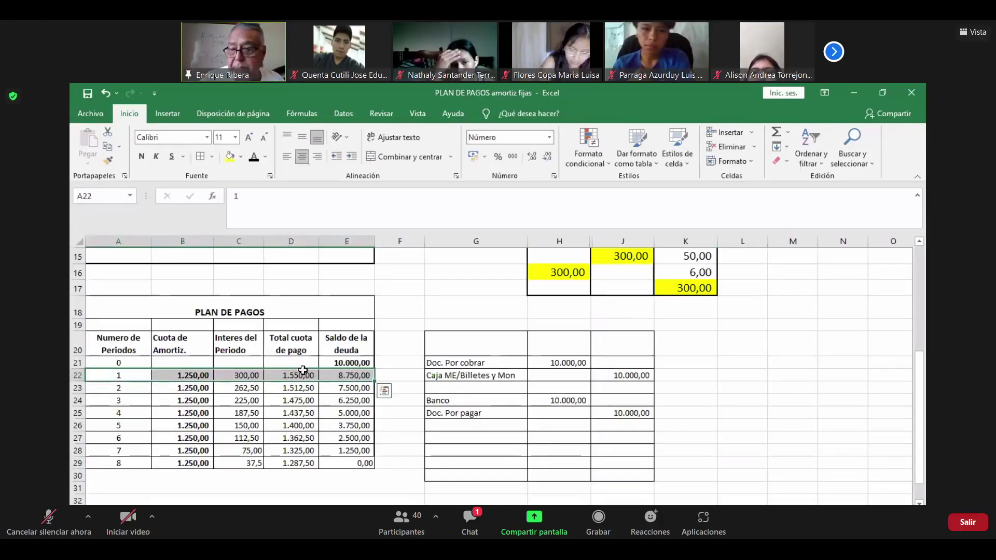
left_click(230, 156)
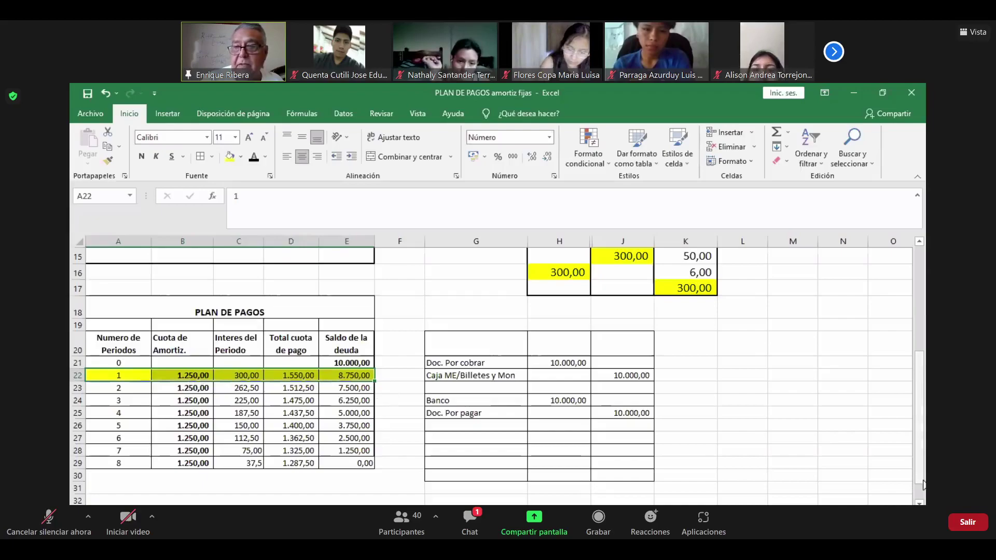
scroll(923, 485, "down", 1)
left_click(445, 408)
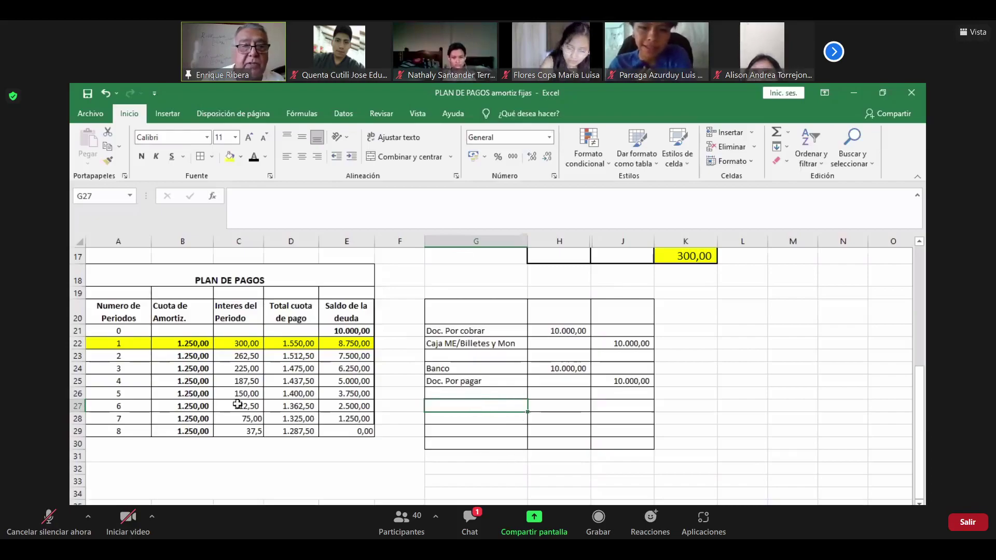
left_click_drag(159, 346, 342, 343)
left_click(499, 480)
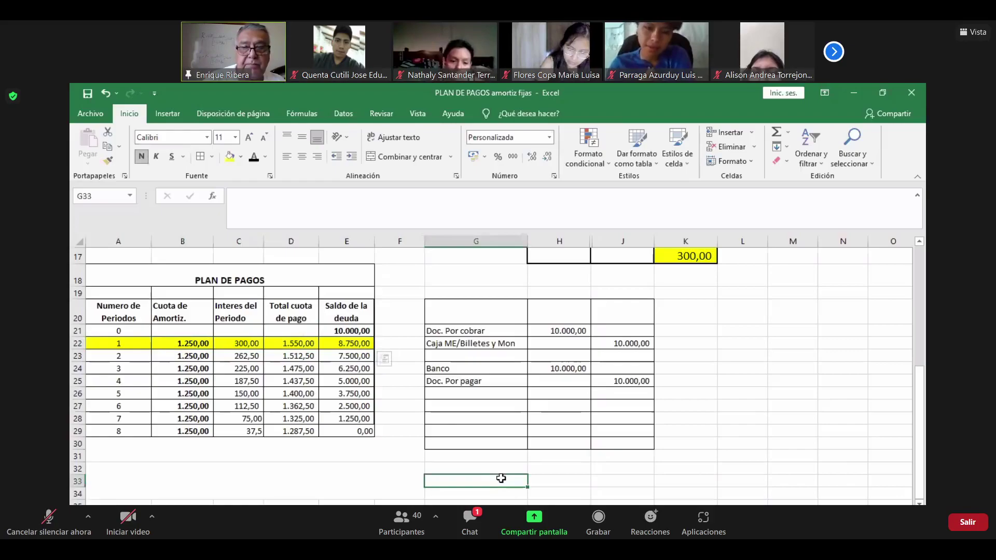
left_click(449, 419)
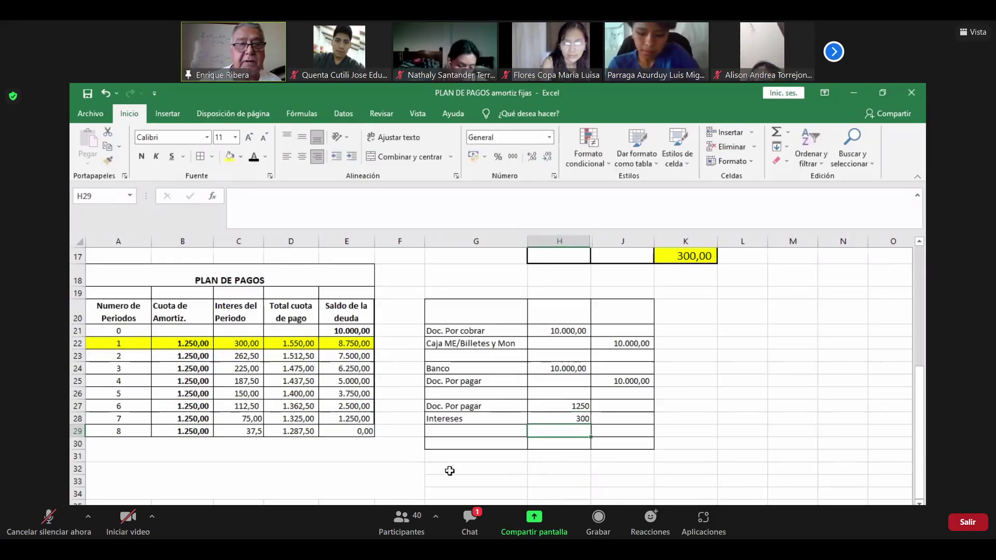
Step: Complete the first payment's entry with "Banco" in G29 and 1550 in J29
left_click(475, 432)
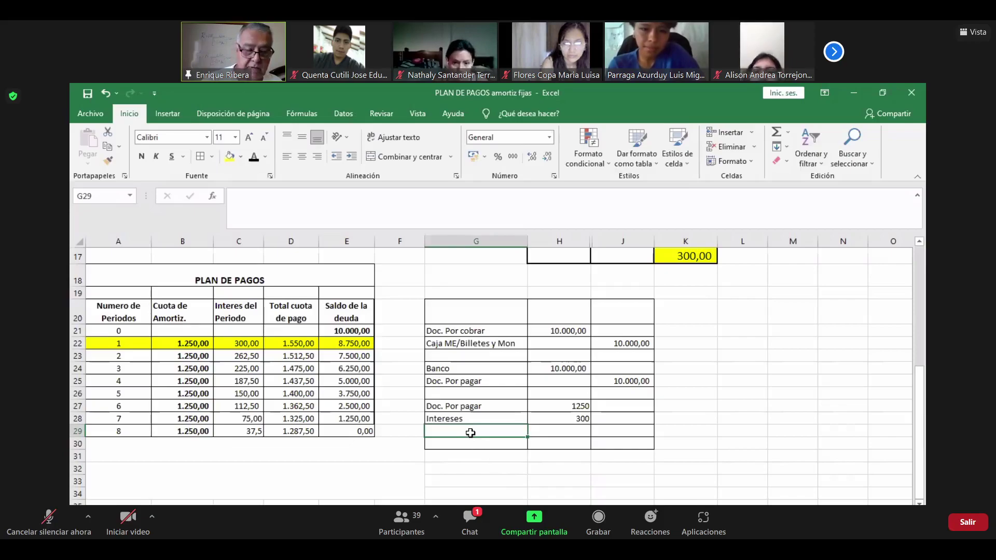
type("Banco")
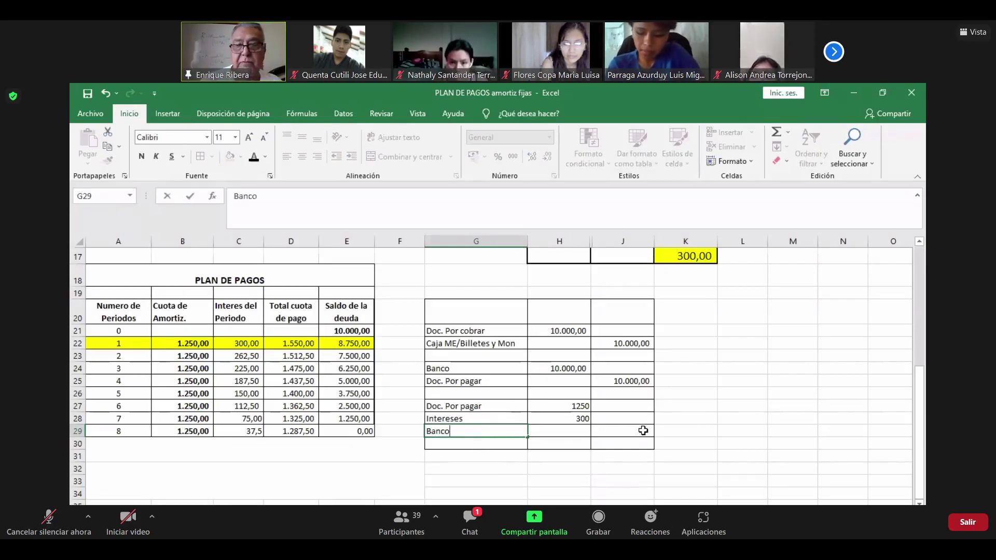
left_click(643, 431)
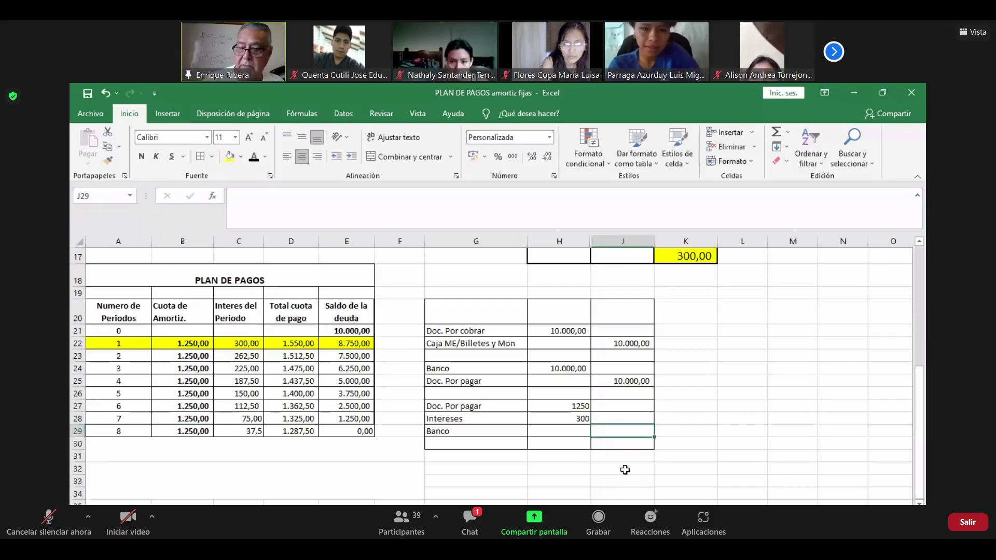
type("1550")
key("Return")
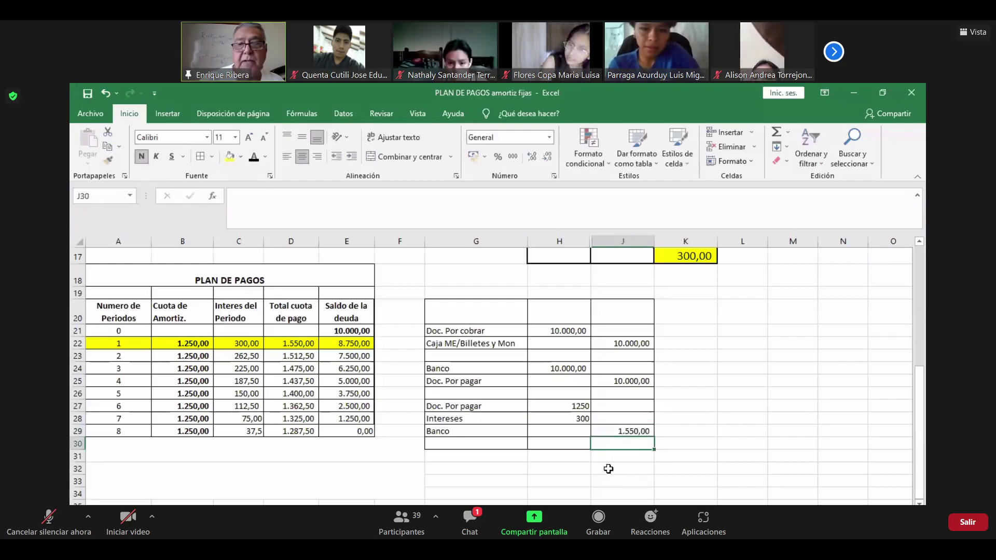
Step: Apply the thousands-separator number style to the first payment's amounts in H27:J29
left_click_drag(555, 408, 609, 433)
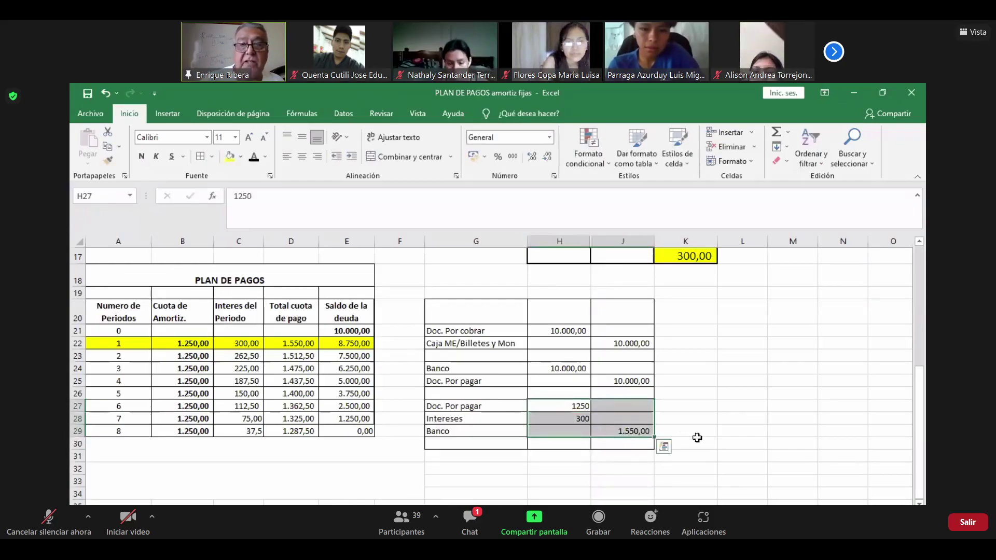
left_click(512, 157)
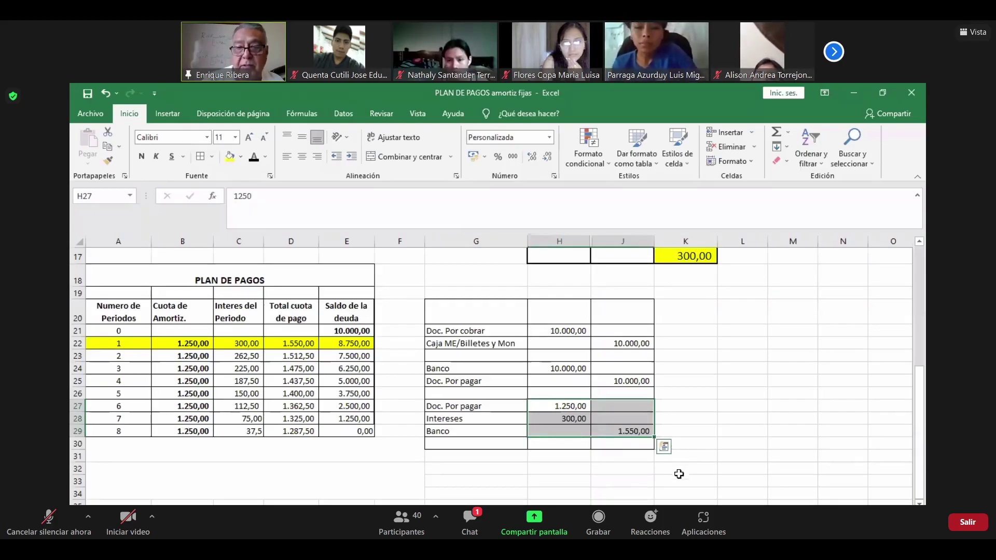
left_click(599, 491)
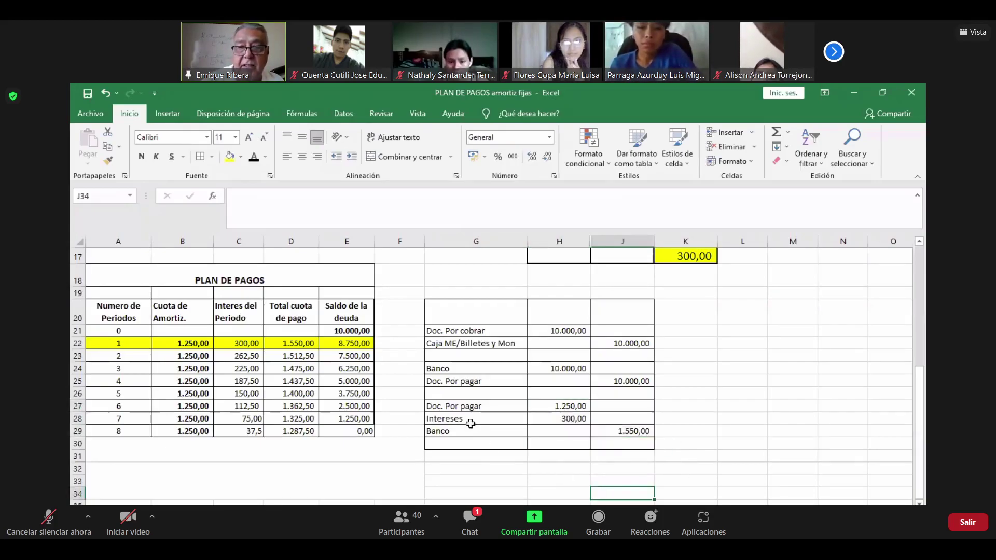
Step: Highlight the first payment's "Doc. Por pagar" account and its amount, G27:H27, in yellow
left_click(432, 408)
left_click_drag(518, 411, 565, 407)
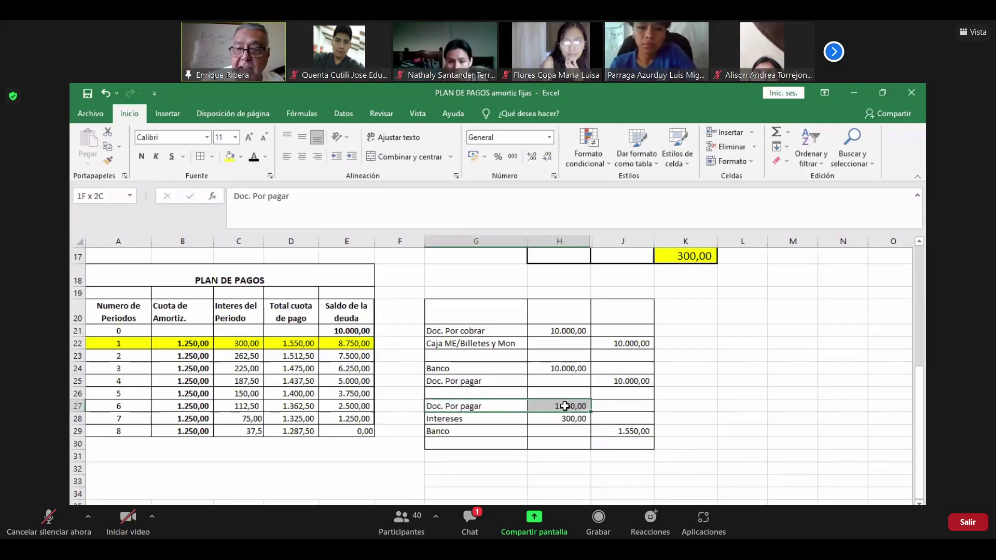
left_click(230, 155)
left_click(483, 468)
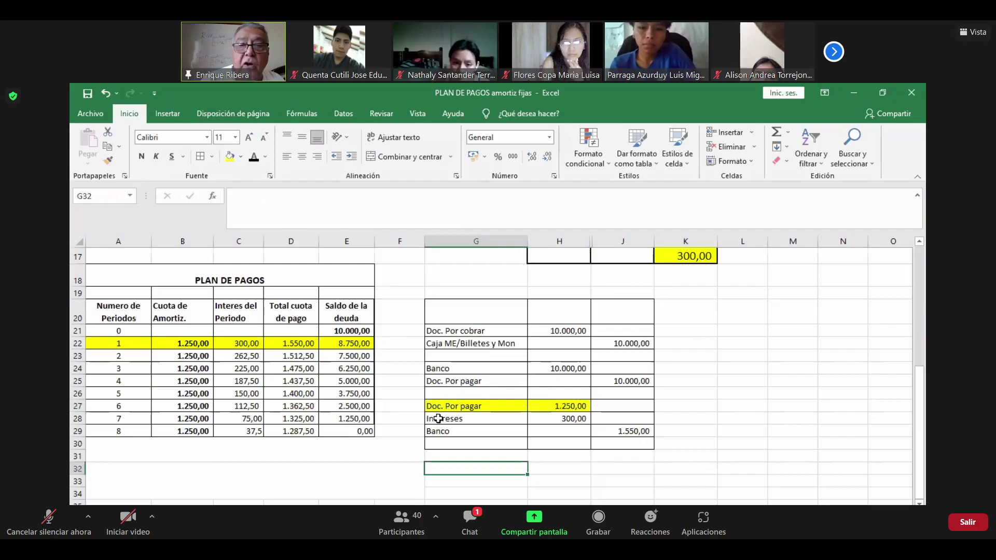
left_click_drag(438, 418, 568, 421)
left_click(511, 490)
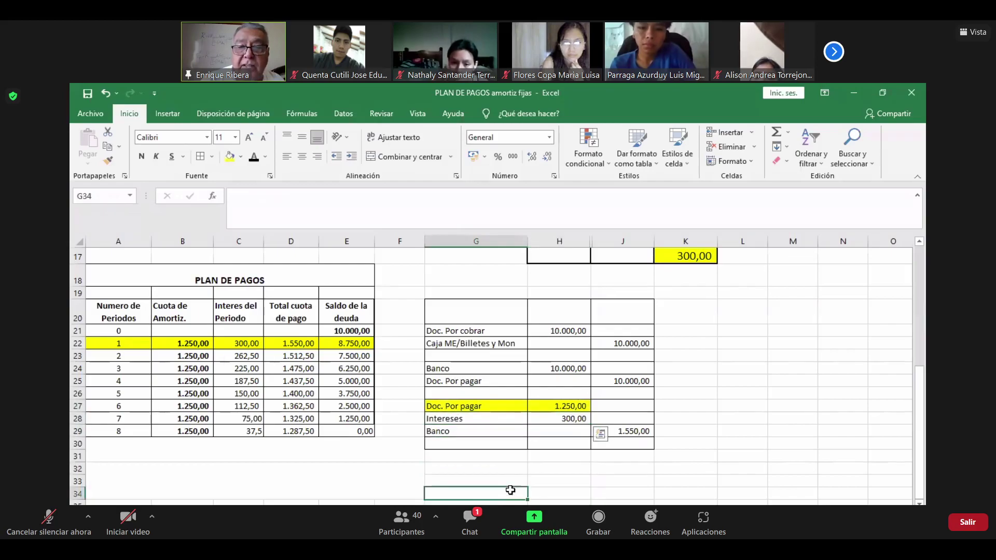
left_click_drag(440, 409, 571, 405)
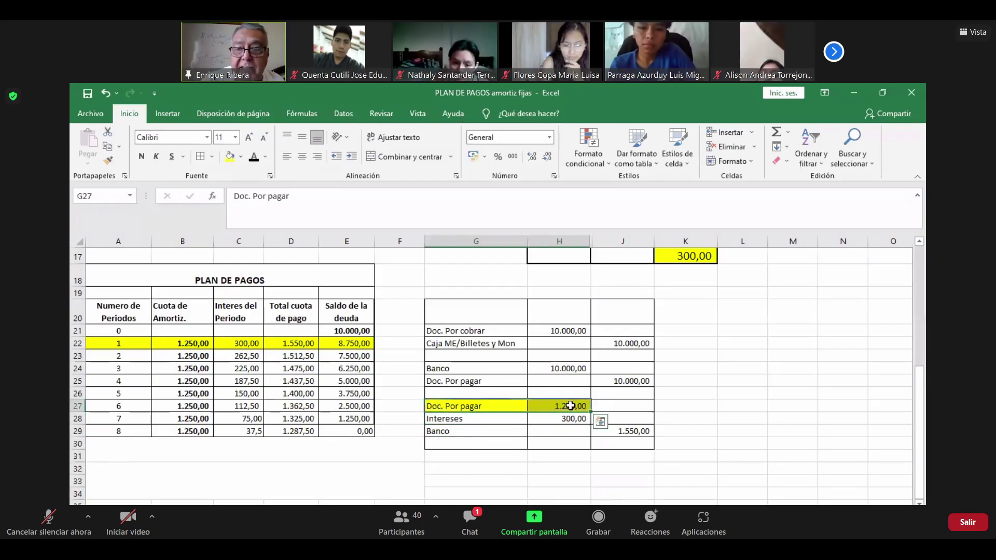
left_click(470, 482)
Step: Highlight the first payment's "Intereses" cells G28:H28 and "Banco" cells G29:J29 in yellow
left_click_drag(441, 421, 560, 418)
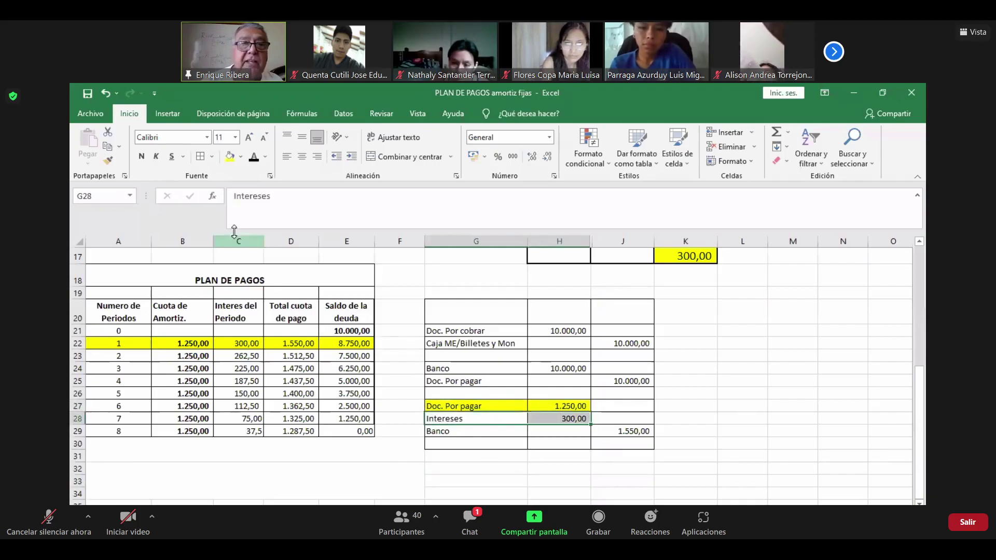
left_click(228, 156)
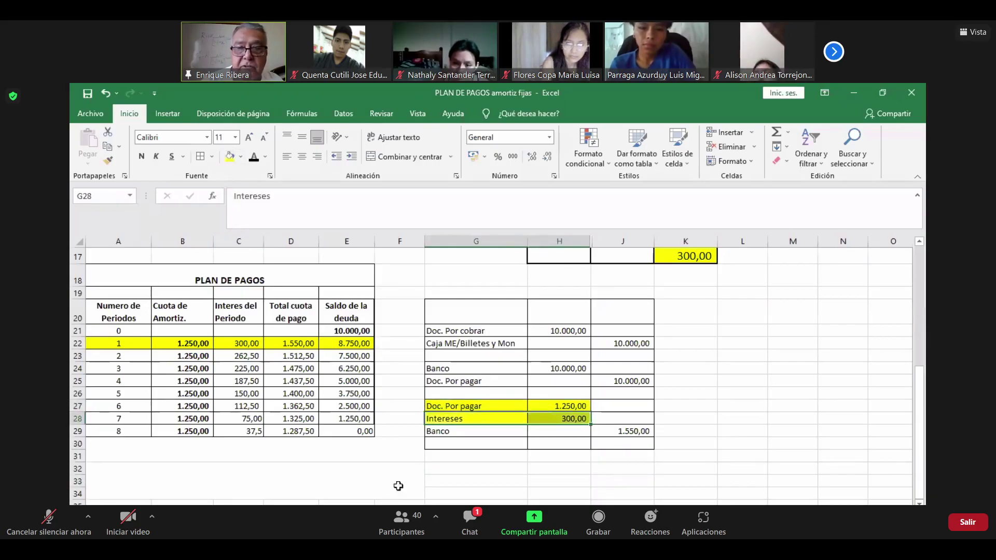
left_click_drag(440, 431, 615, 432)
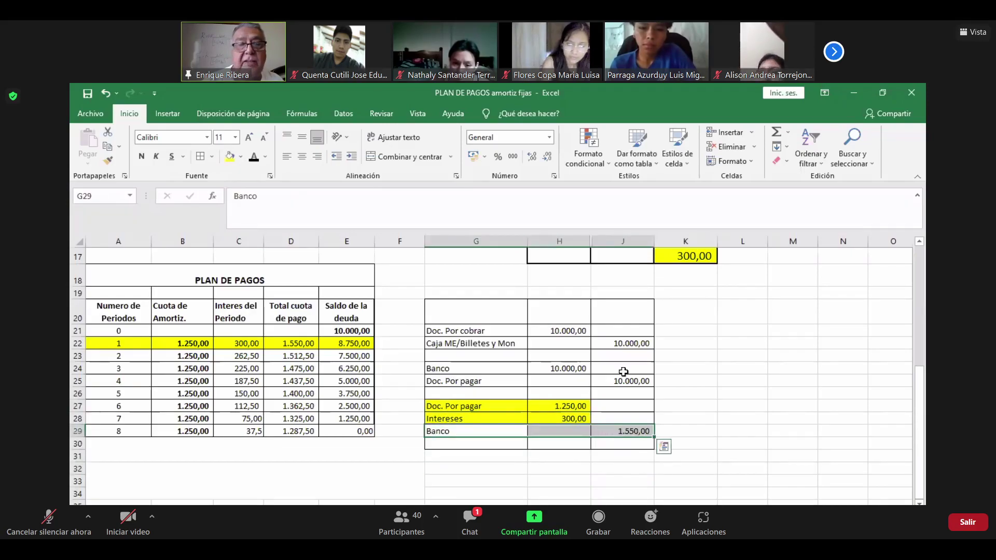
left_click(228, 156)
left_click(540, 468)
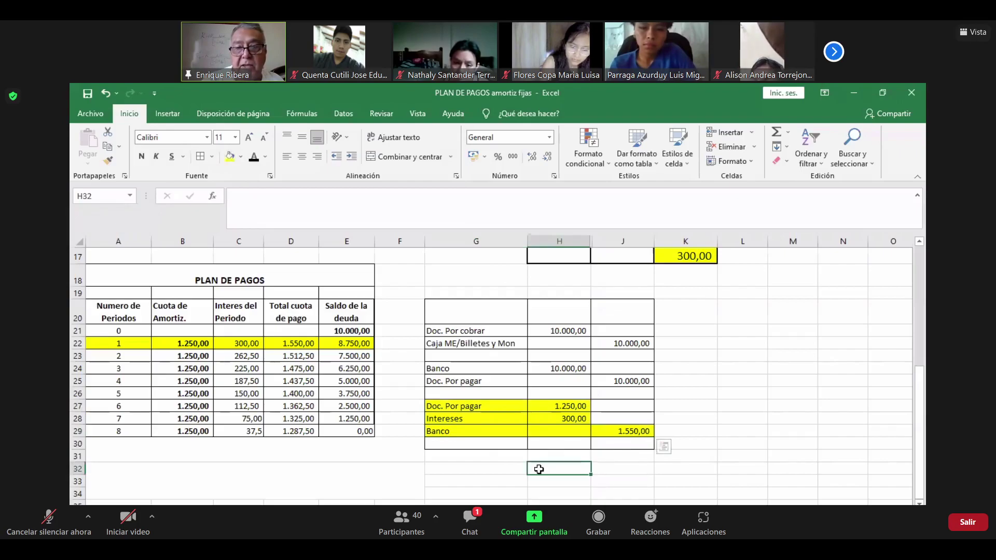
Step: Add borders to all cells in G30:J34, extending the accounting entries table below the first payment
left_click(440, 405)
left_click(571, 403)
left_click(437, 410)
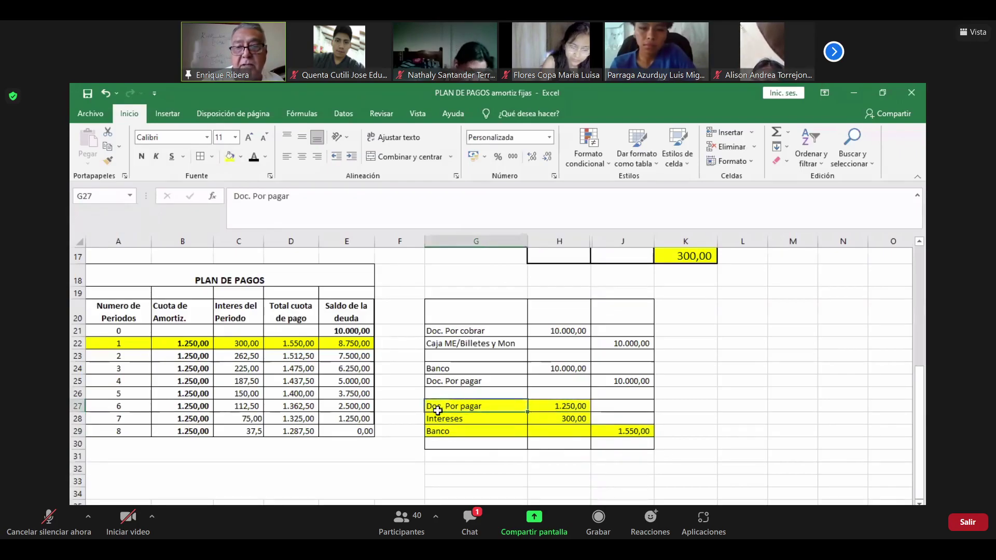
left_click_drag(430, 448, 612, 490)
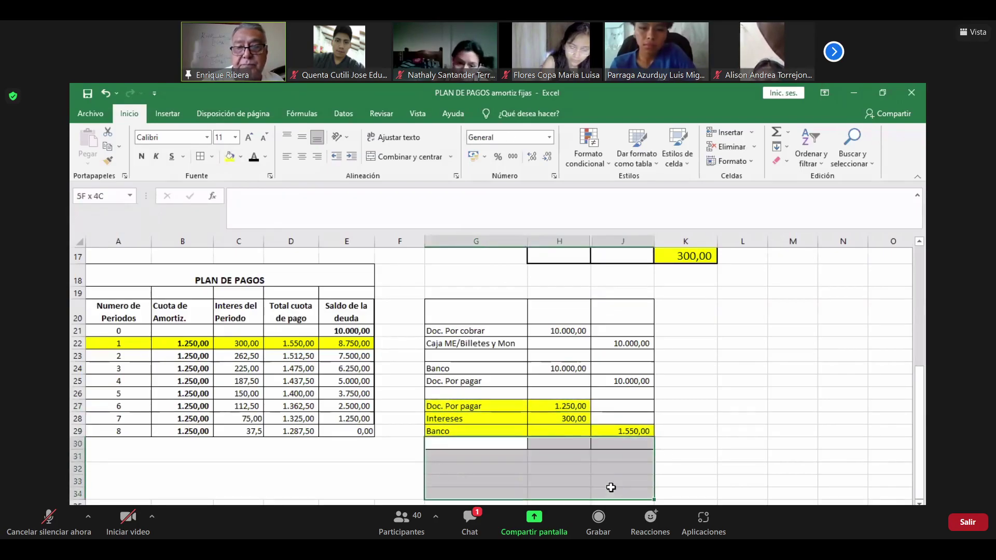
left_click(200, 156)
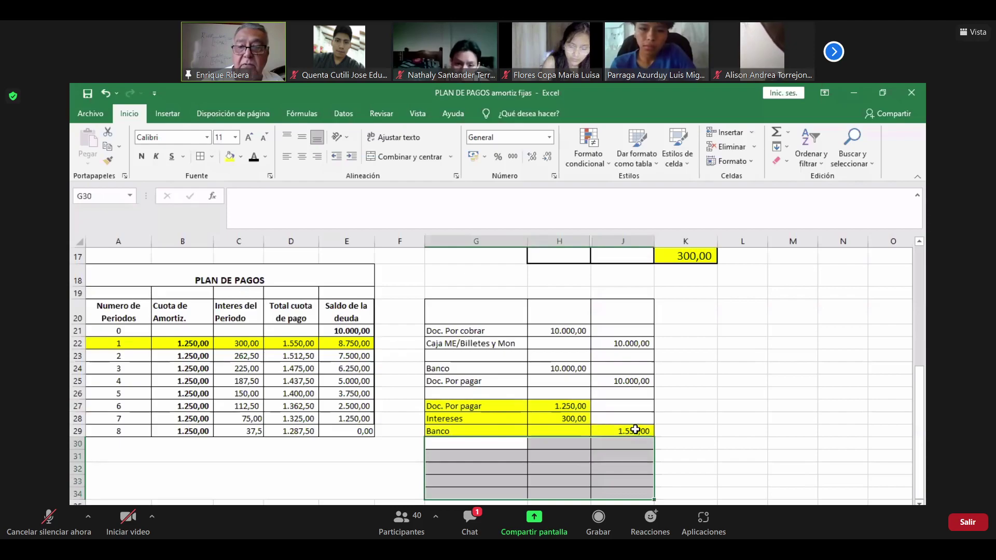
Step: Start a new accounting entry with "Doc. Por cobrar" in G31 and 8750 in H31
left_click(445, 456)
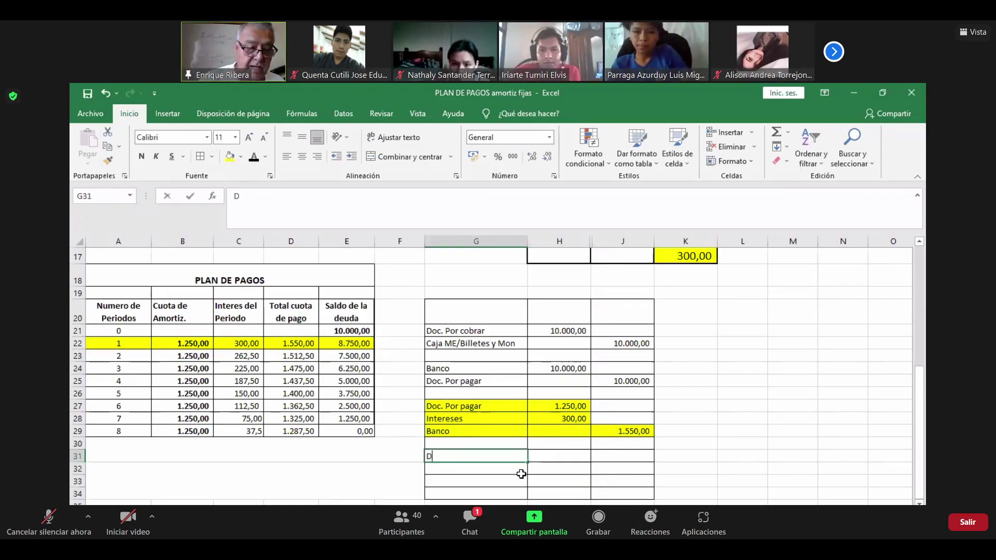
type("oc. Por cobrar")
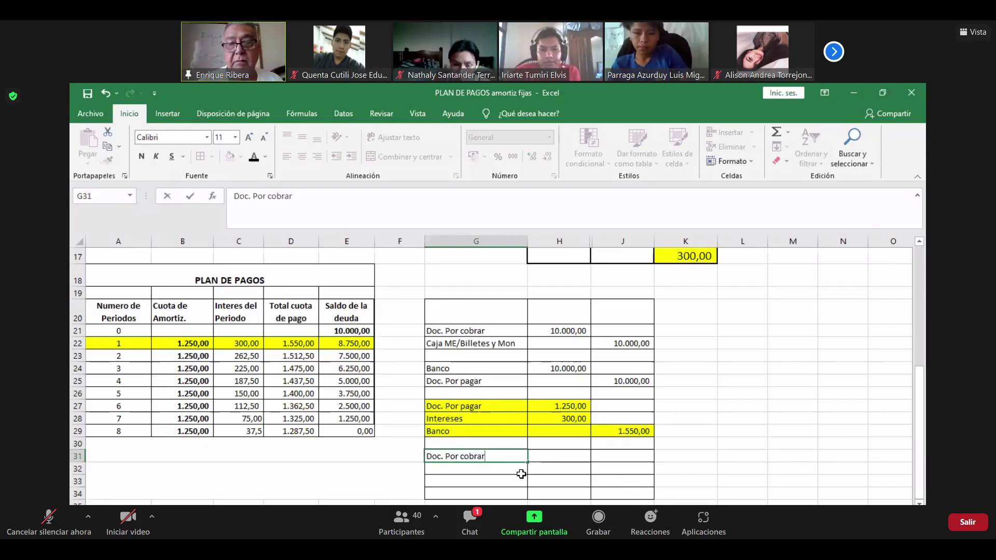
left_click(561, 459)
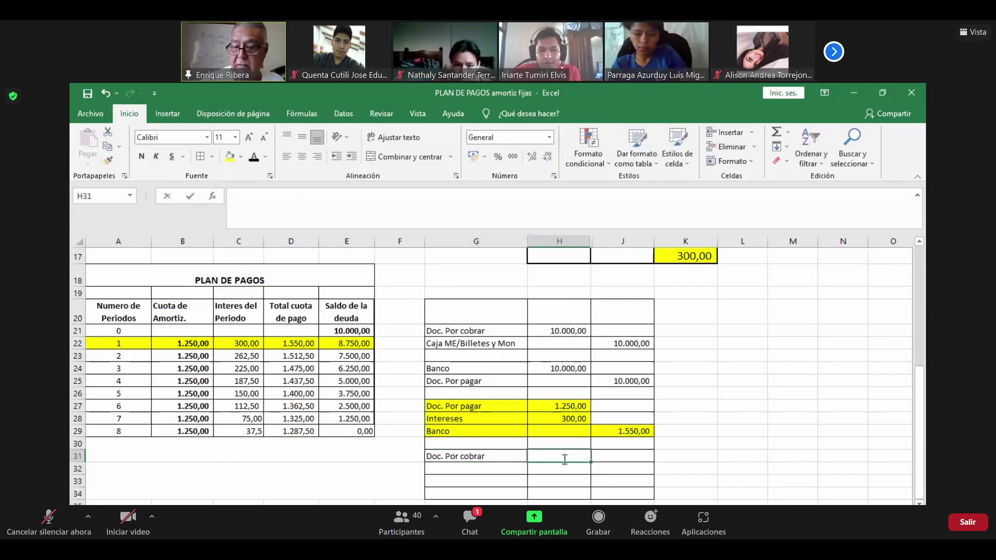
type("8750")
key("Return")
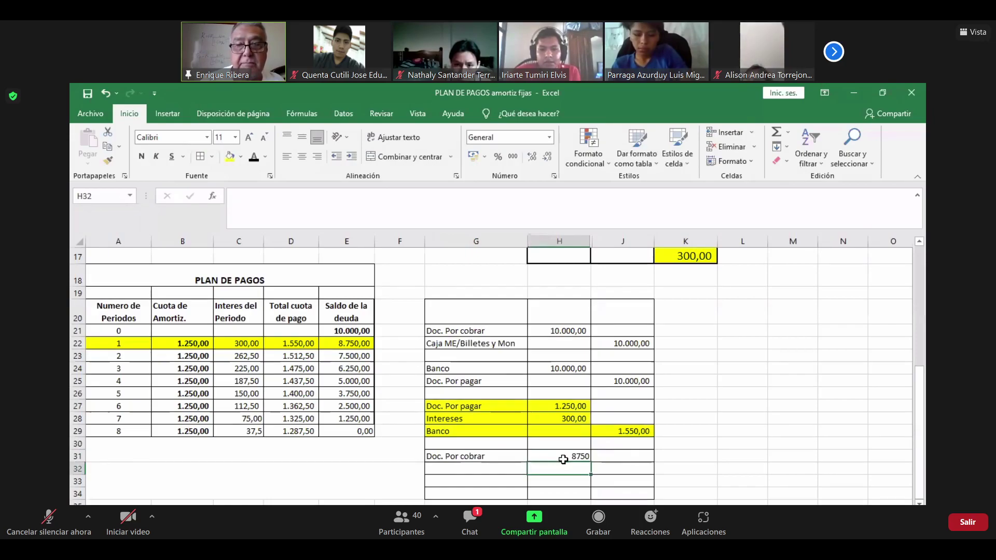
Step: Add the interest line to the new entry, with "Interes" in G32 and 300 in H32
left_click(486, 471)
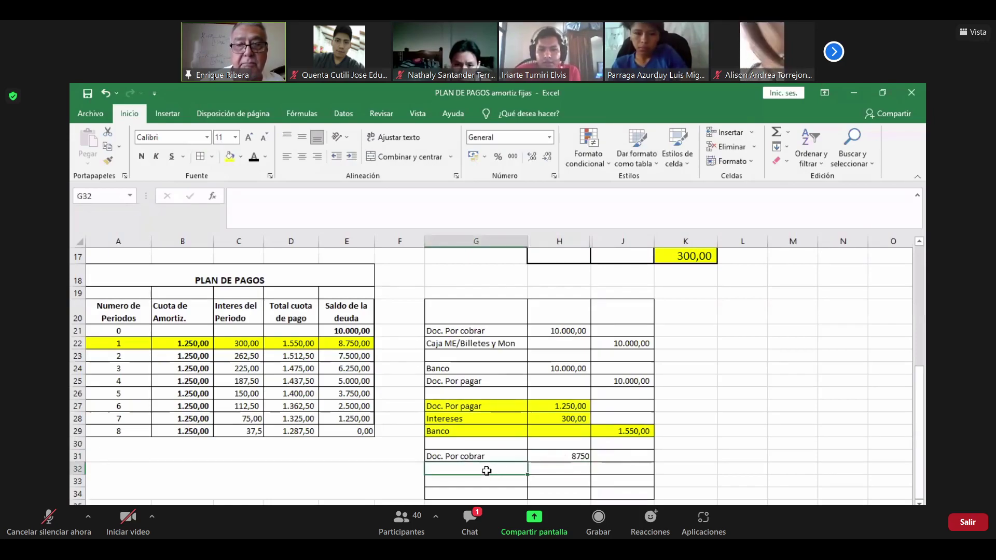
type("Intere")
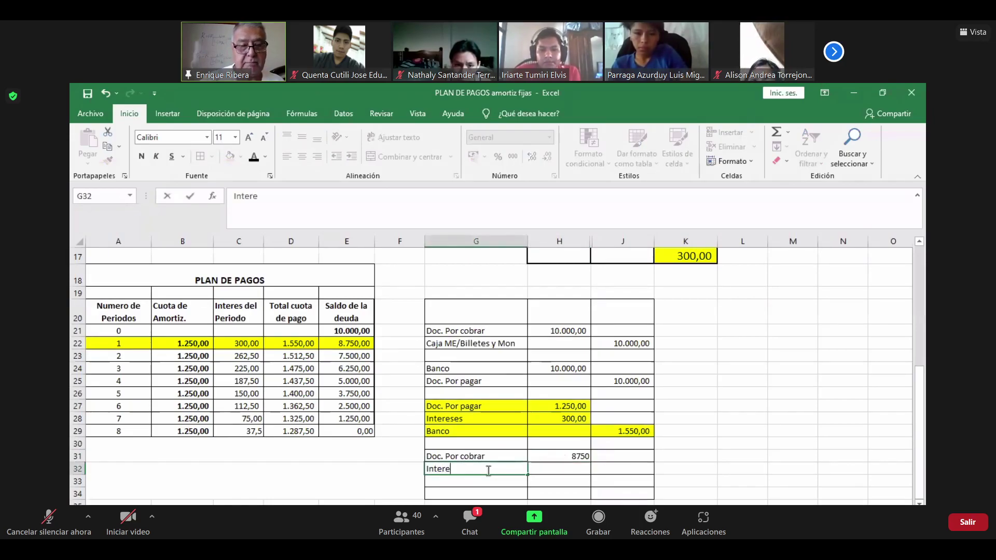
type("s")
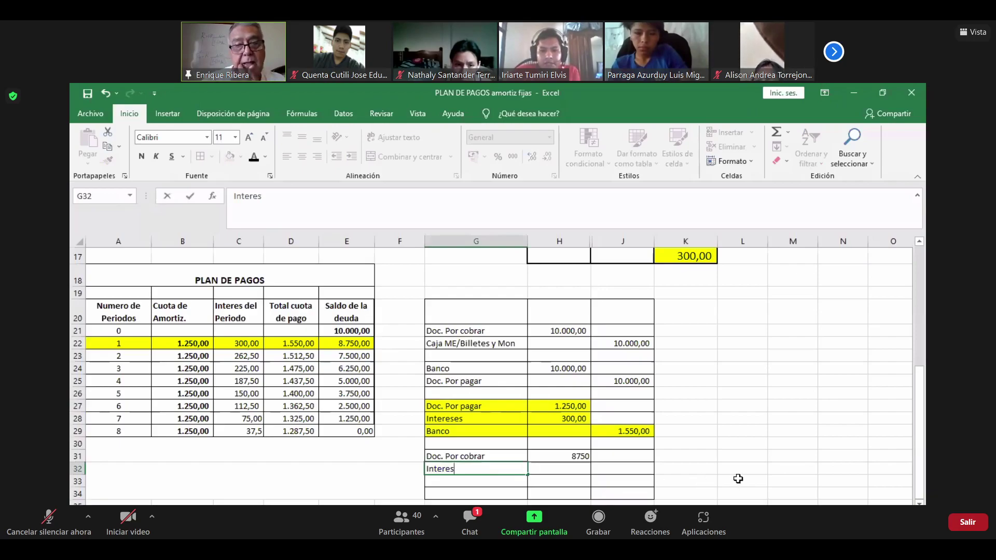
left_click(703, 470)
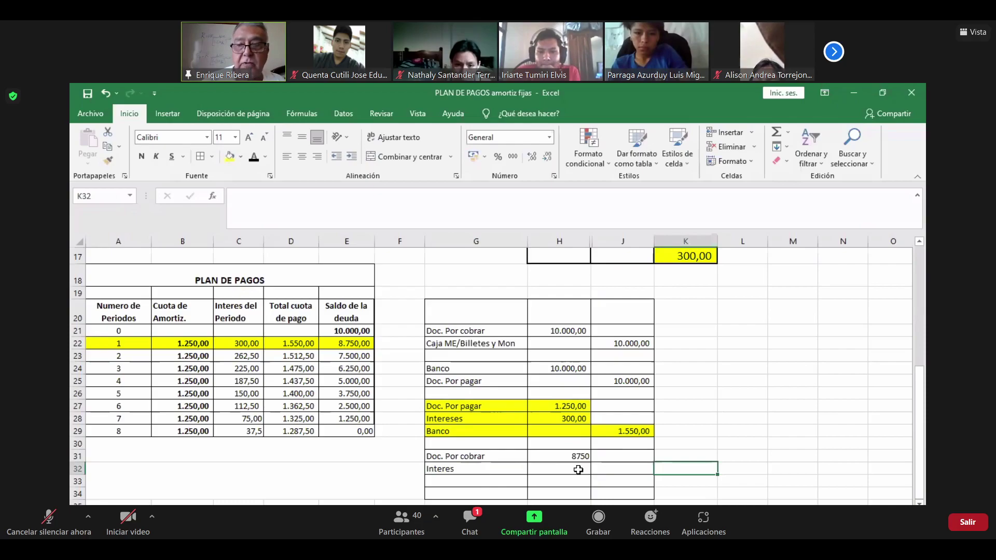
left_click(578, 470)
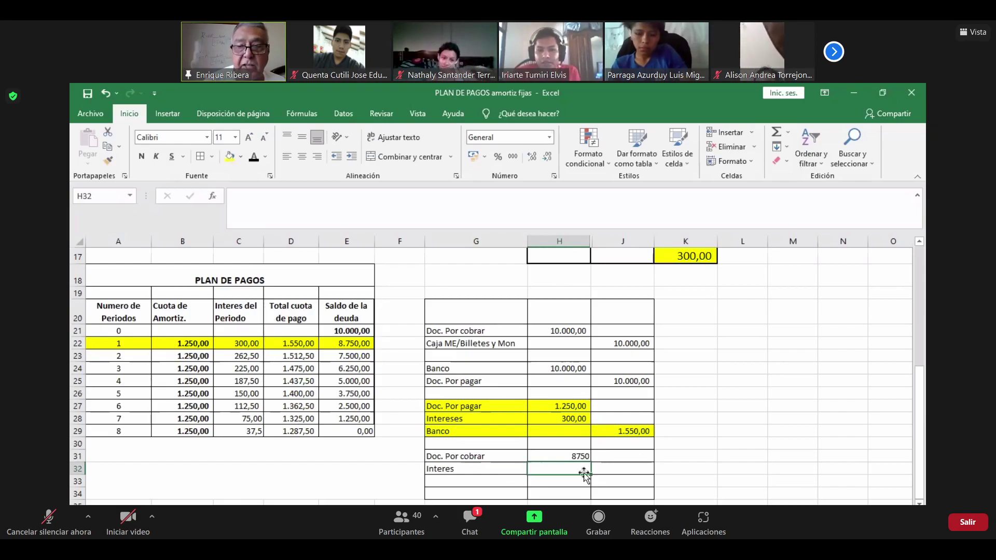
type("300")
key("Return")
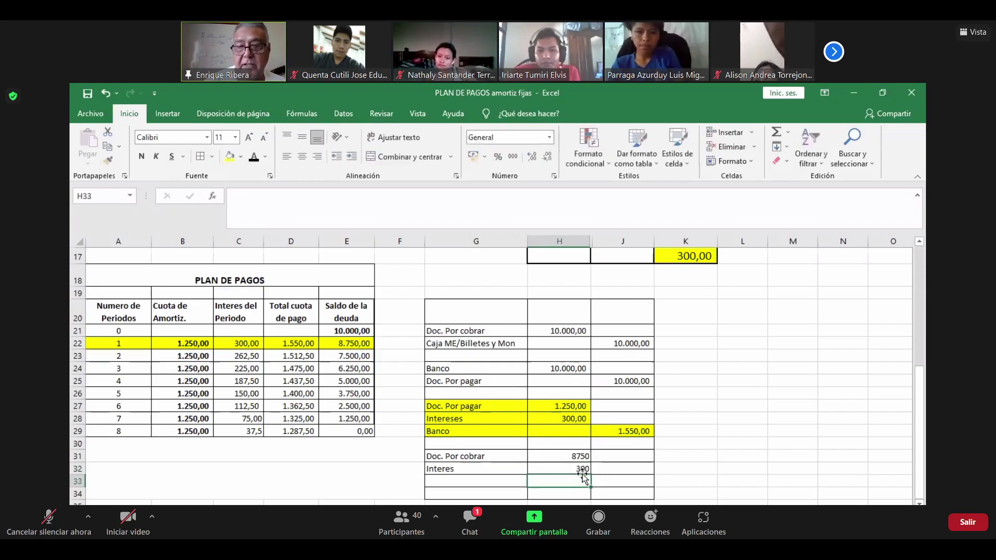
Step: Add the bank line to the new entry, with "Banco" in G33 and 7500 in J33
left_click(482, 484)
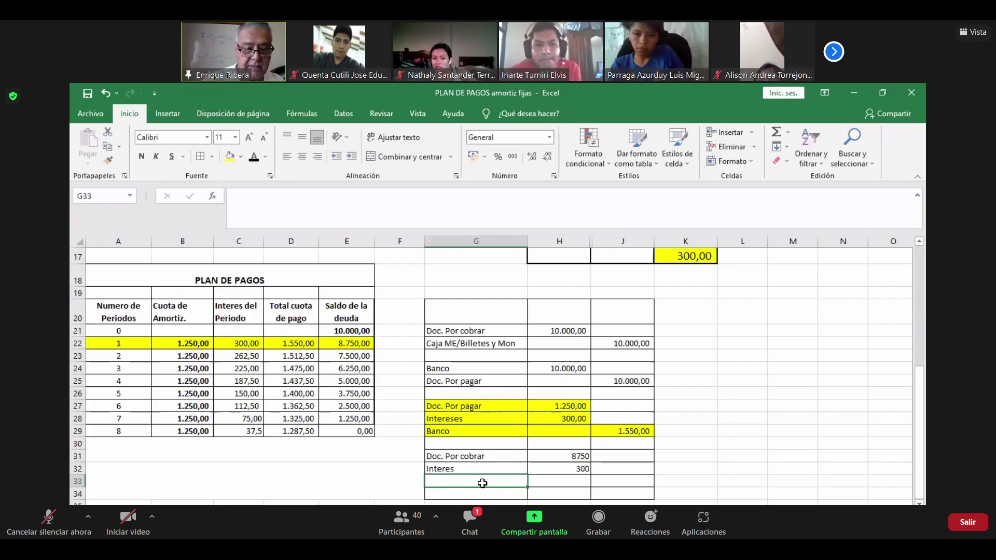
key("ctrl+b")
type("anco")
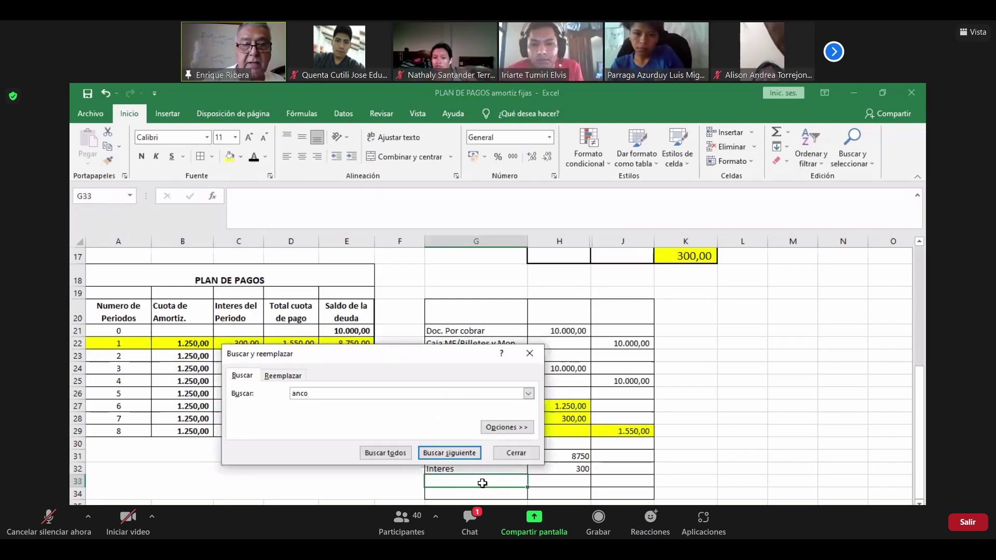
left_click(529, 353)
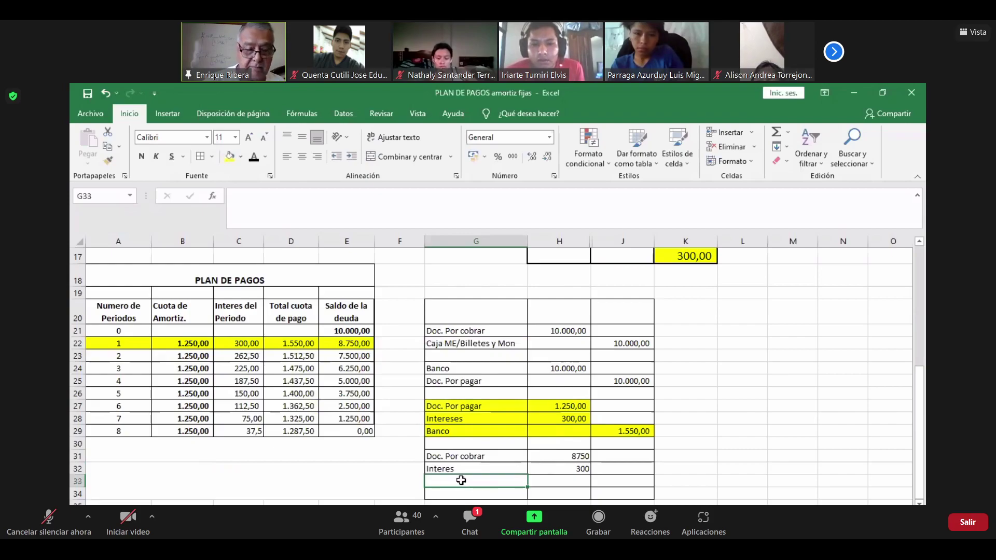
type("Banco")
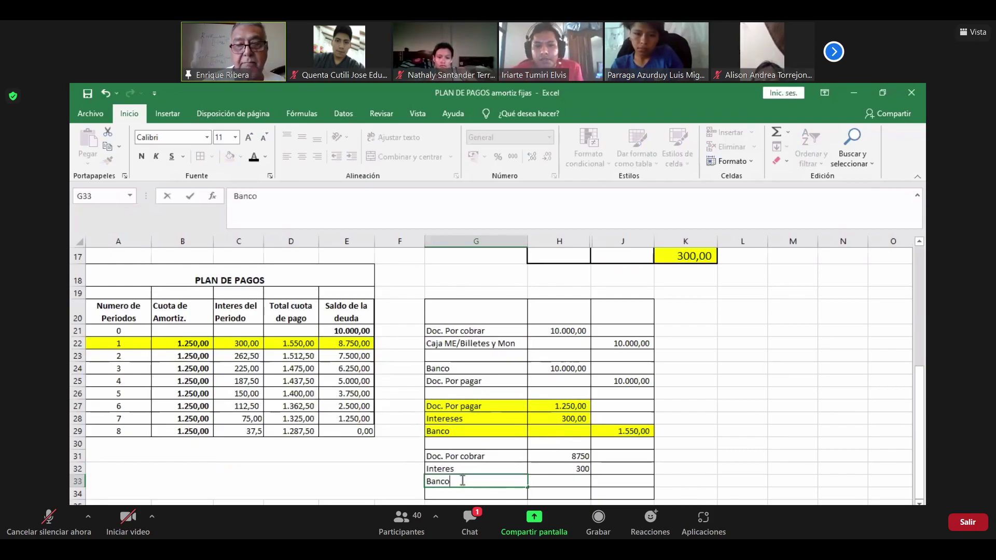
left_click(629, 480)
type("7500")
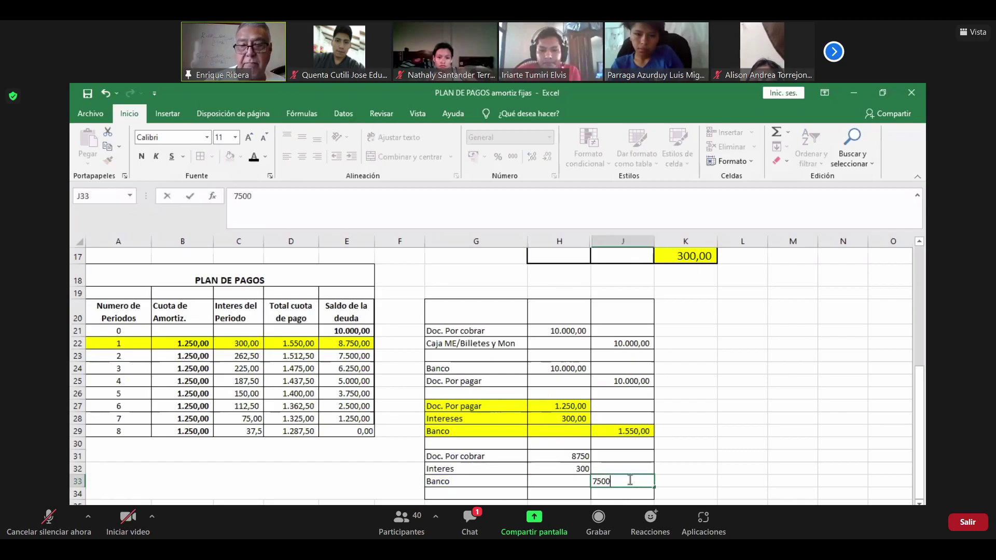
key("Return")
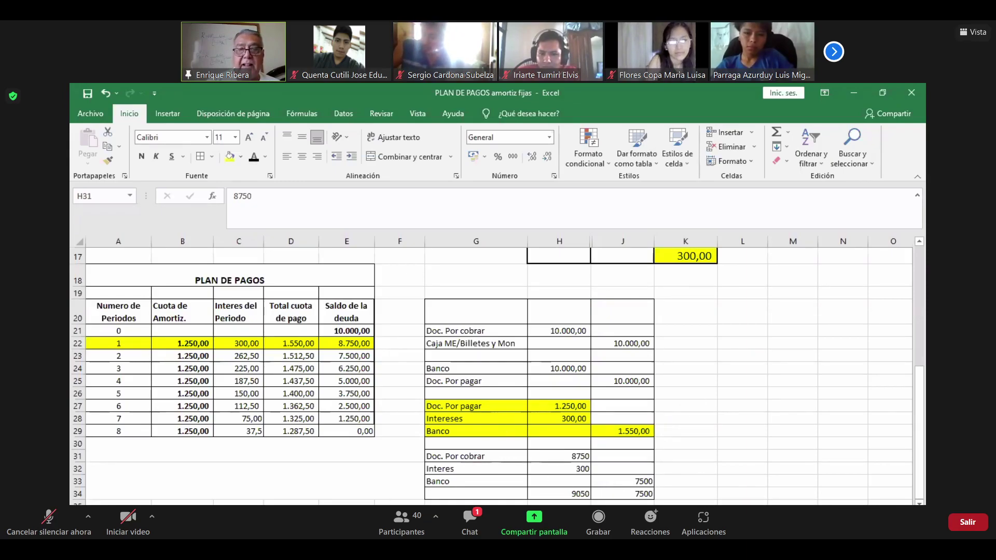
Step: Clear the contents of the last accounting entry and its totals, G31:J34
left_click(524, 431)
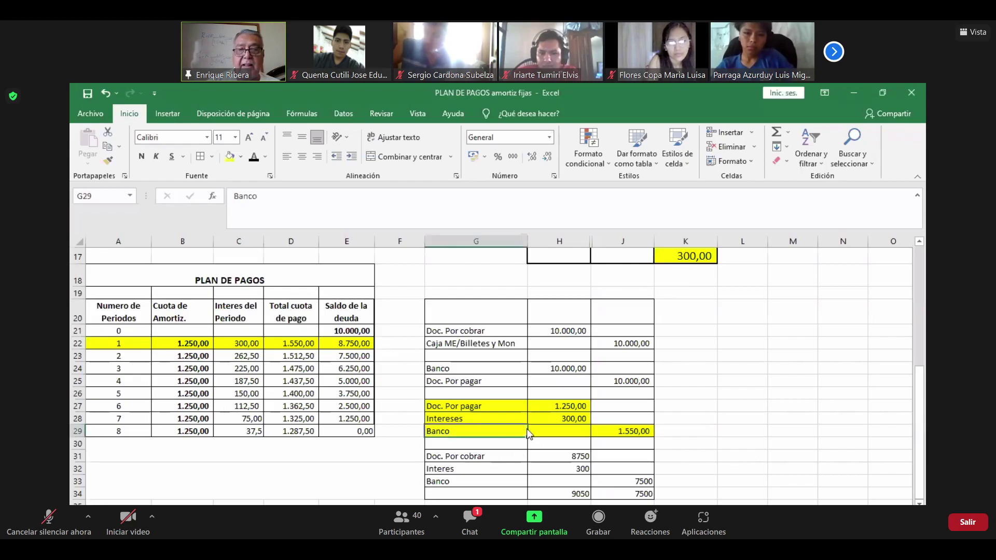
left_click(496, 405)
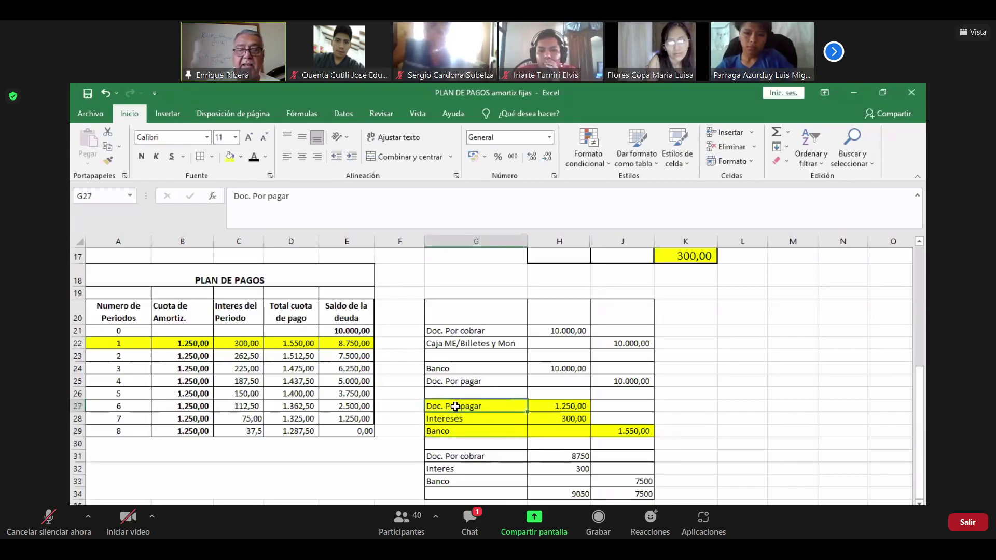
left_click_drag(455, 406, 601, 430)
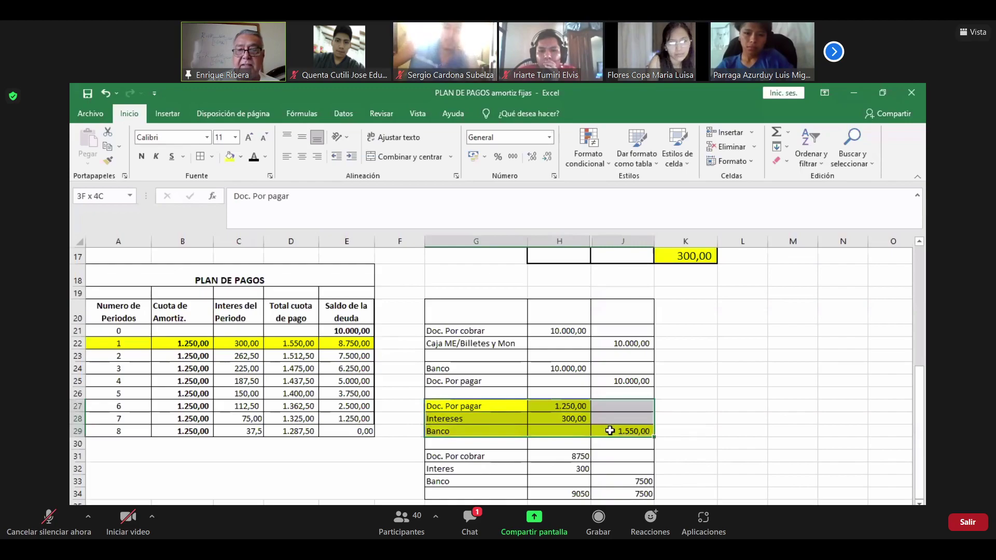
left_click(660, 432)
left_click_drag(456, 462, 632, 493)
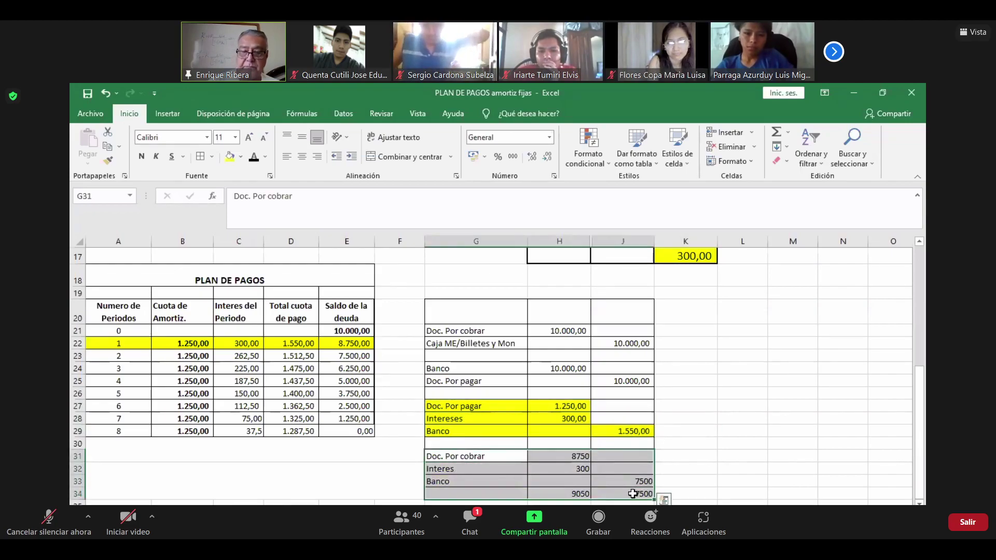
key("Delete")
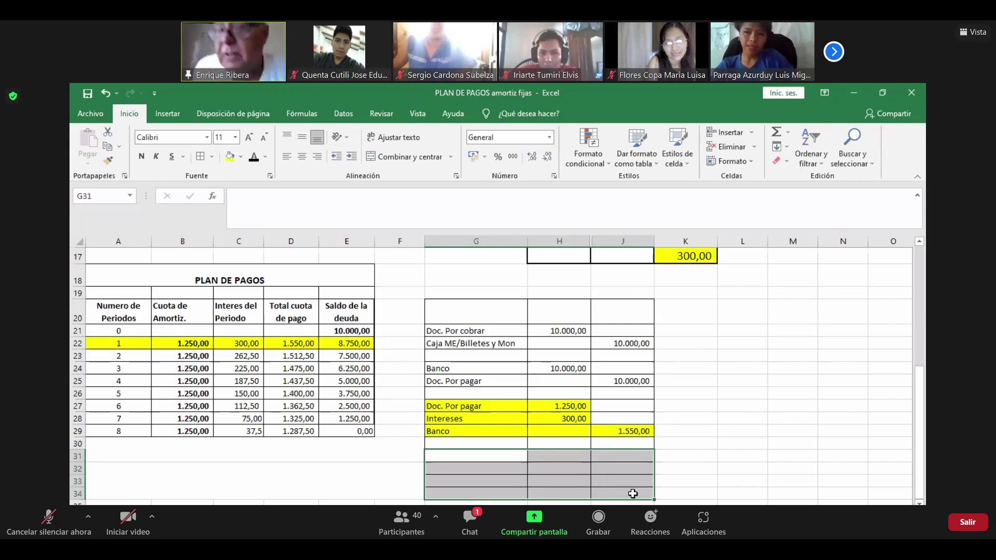
Step: Start the lender's collection entry with "Banco" in G31 and 1550 in H31
left_click(483, 462)
type("Banco")
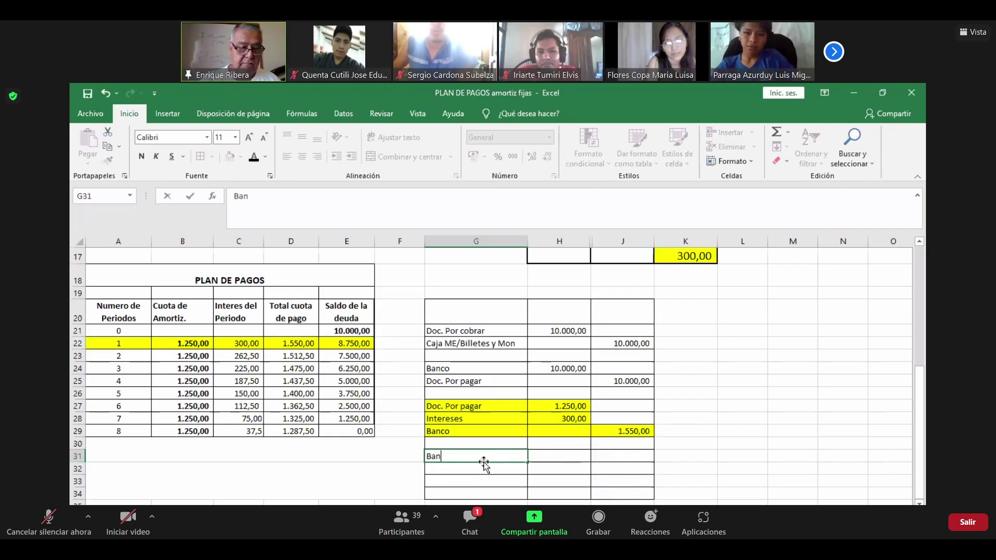
left_click(569, 454)
type("1")
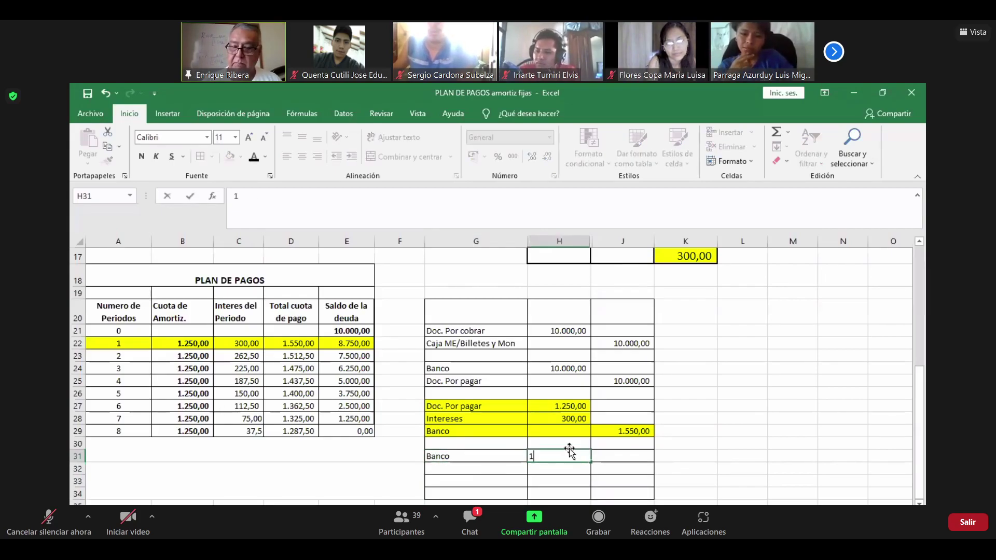
type("550")
key("Return")
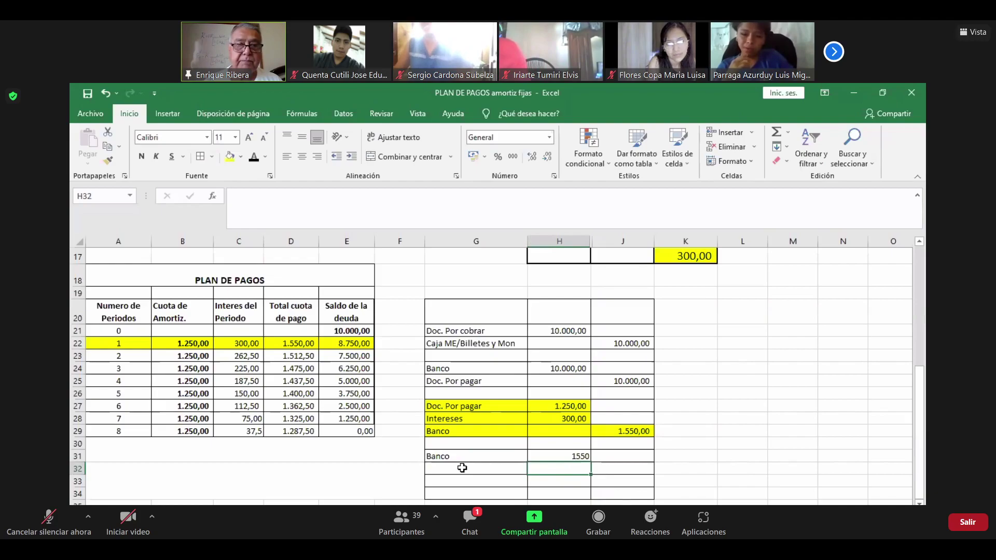
Step: Enter "Doc. Por cobrar" in G32 as the second account of the collection entry
left_click(463, 469)
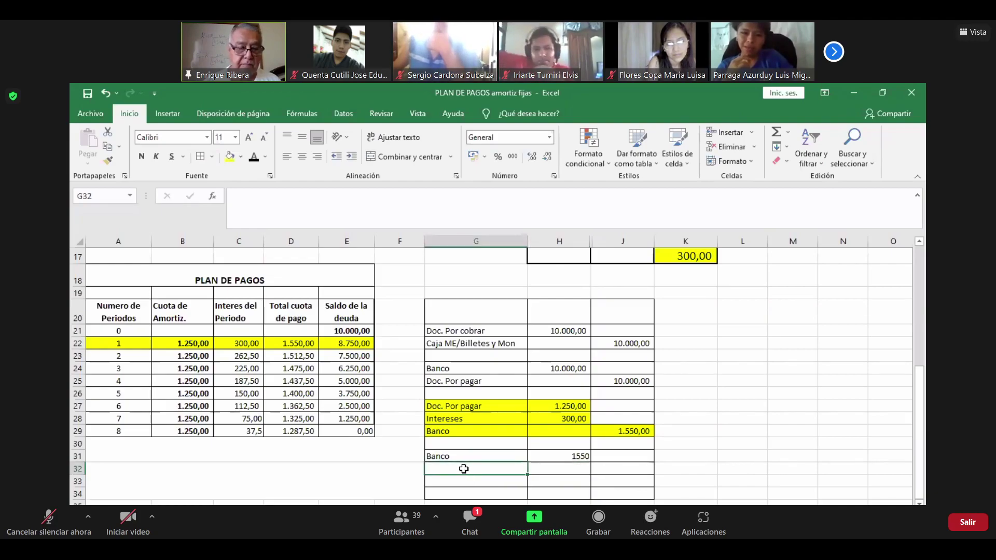
double_click(464, 469)
type("Doc.")
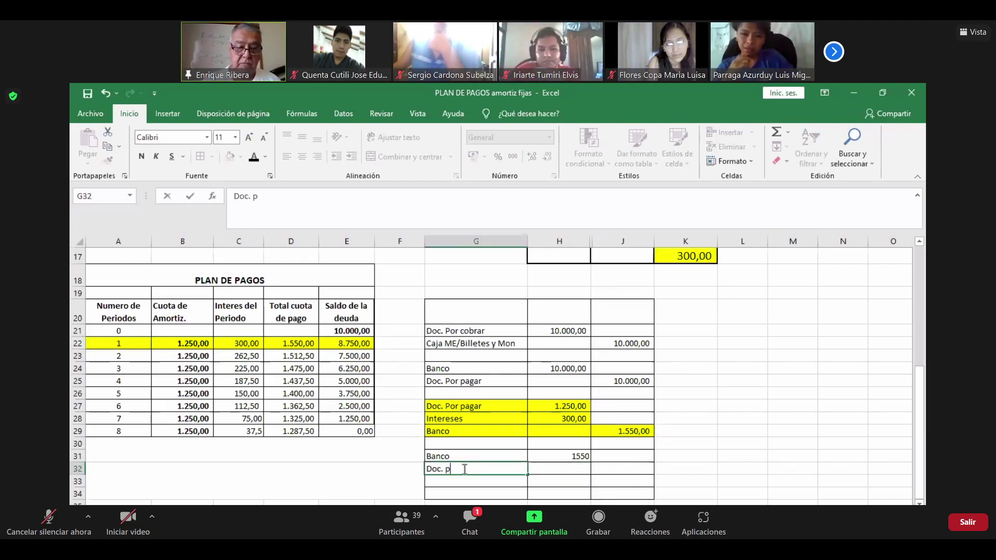
type(" Por cobrar")
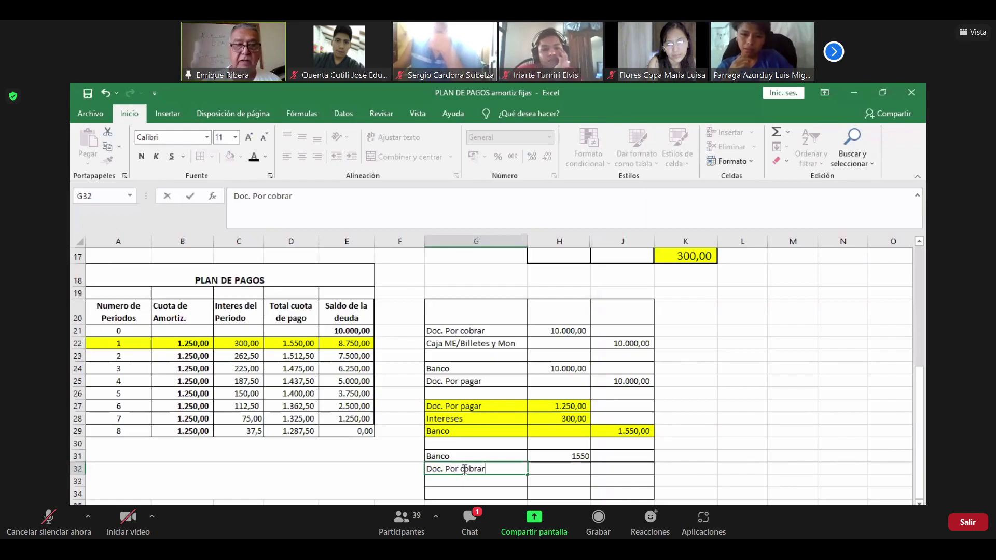
left_click(700, 469)
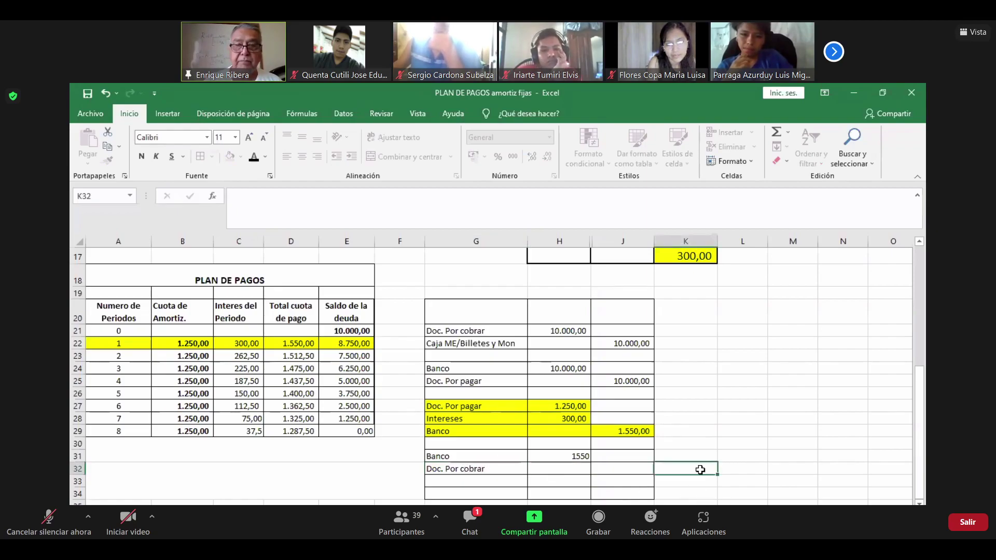
Step: Enter 1250 in J32 as the credit amount for the "Doc. Por cobrar" line
left_click(639, 470)
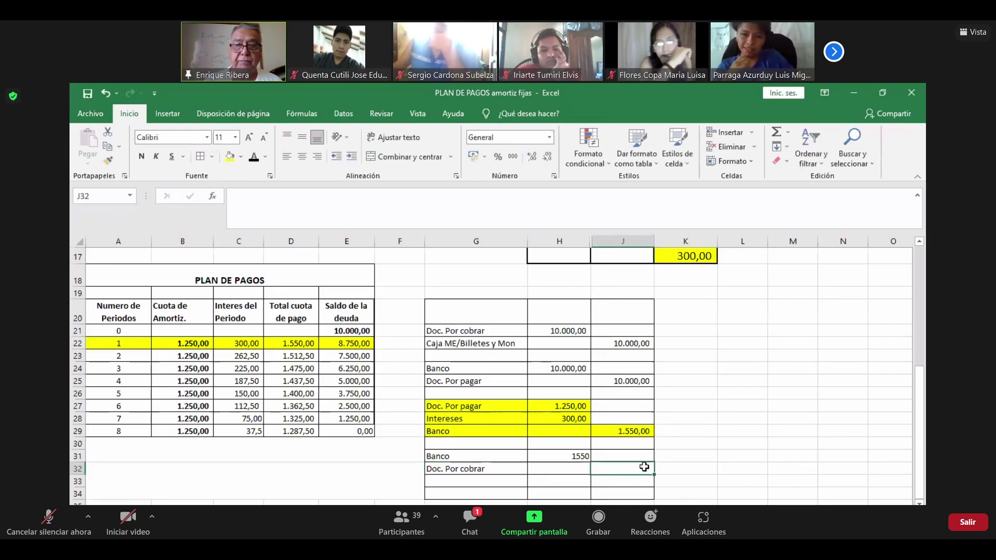
type("1250")
key("Return")
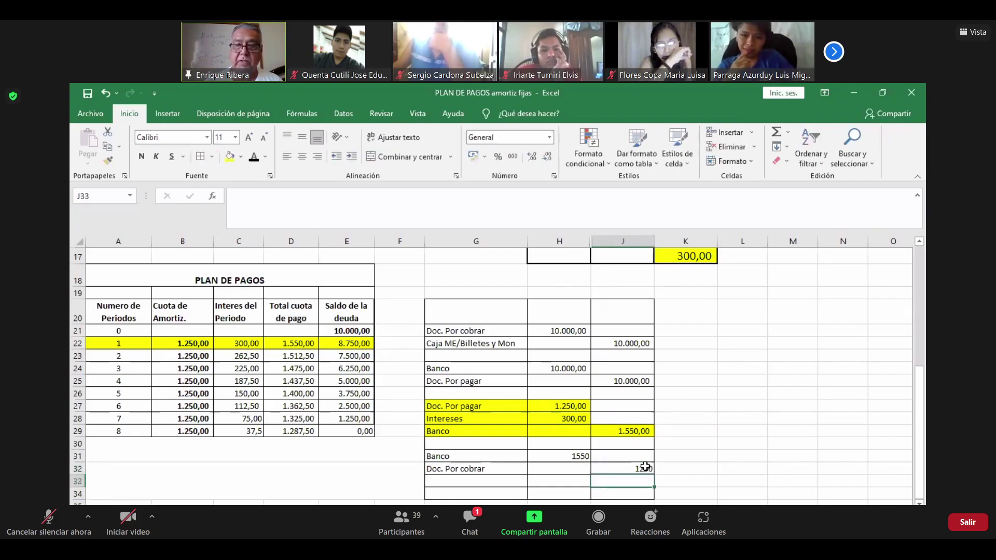
Step: Add the interest line to the collection entry, with "Intereses" in G33 and 300 in J33
left_click(441, 486)
type("In")
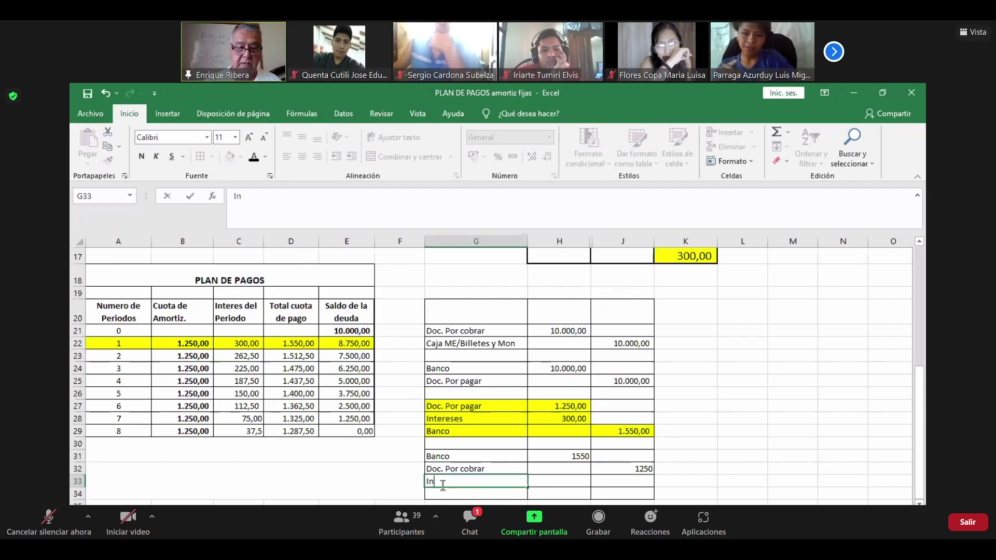
type("tereses")
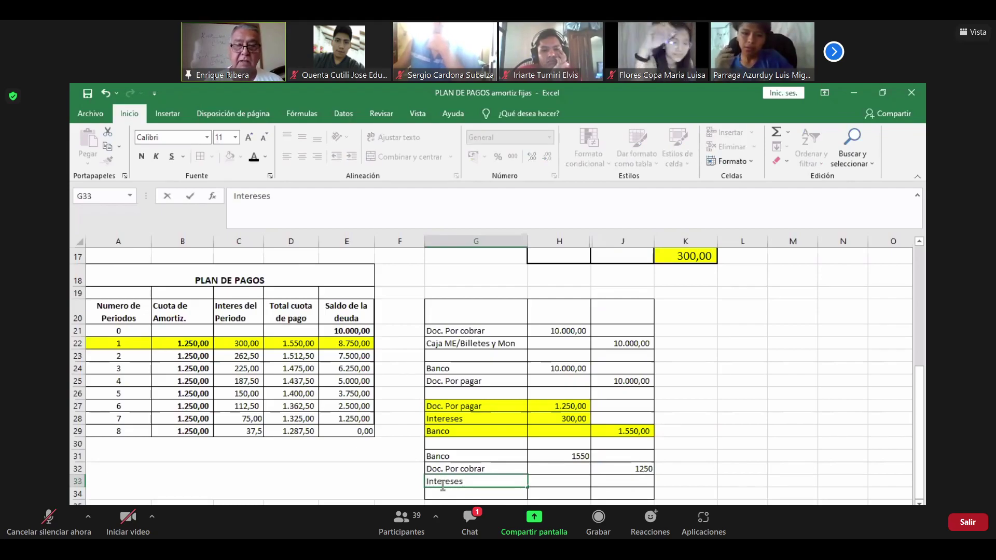
left_click(563, 492)
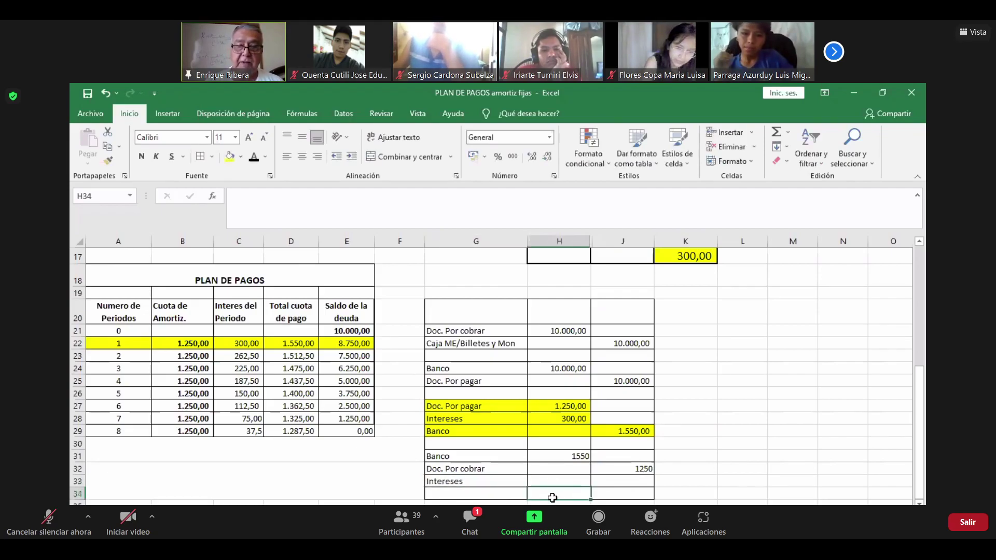
left_click(629, 481)
type("300")
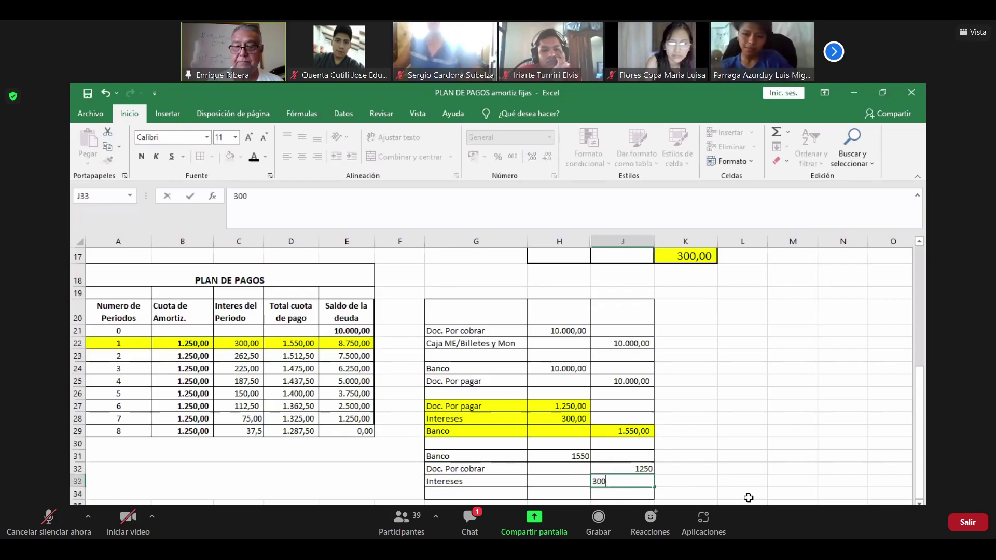
key("Return")
Step: Total the collection entry's debit and credit columns with AutoSum in H34 and J34
left_click_drag(571, 456, 559, 493)
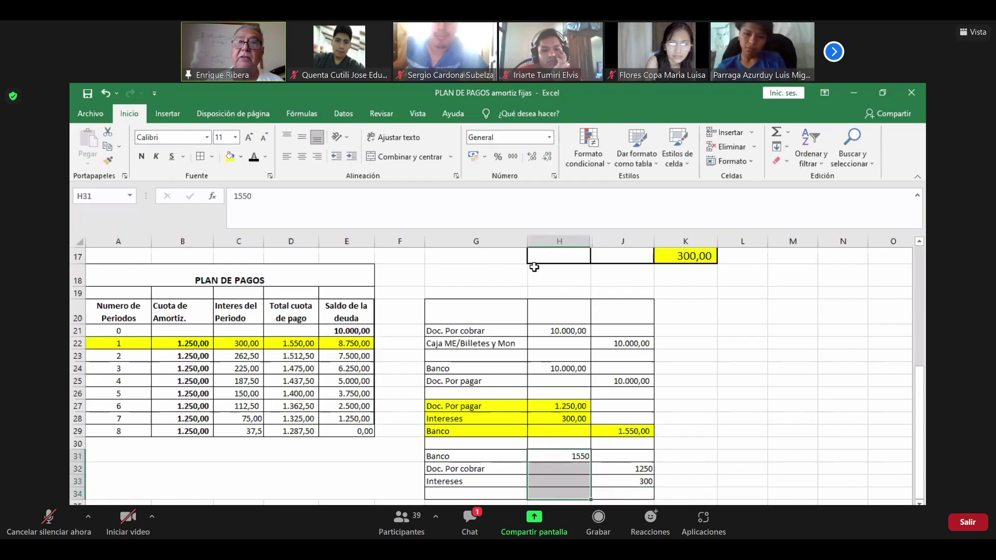
left_click(776, 133)
left_click_drag(622, 468, 642, 493)
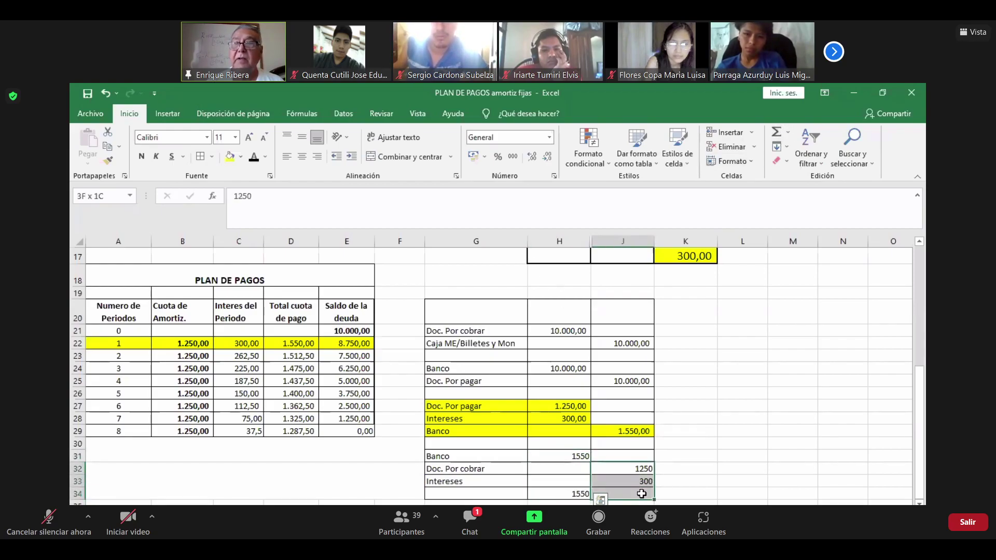
left_click(776, 134)
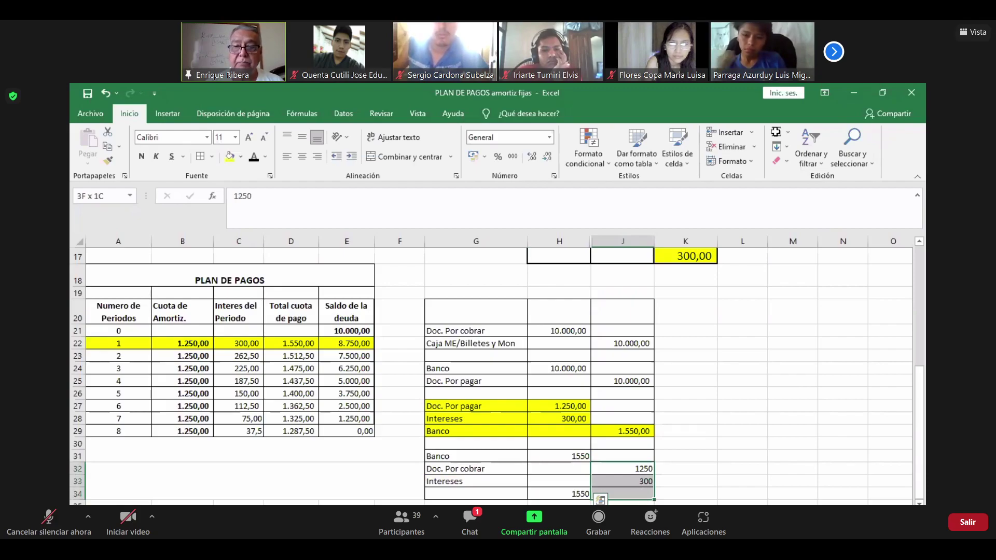
Step: Format the collection entry's amounts in H31:J34 with thousands separators and two decimals
left_click_drag(570, 455, 625, 493)
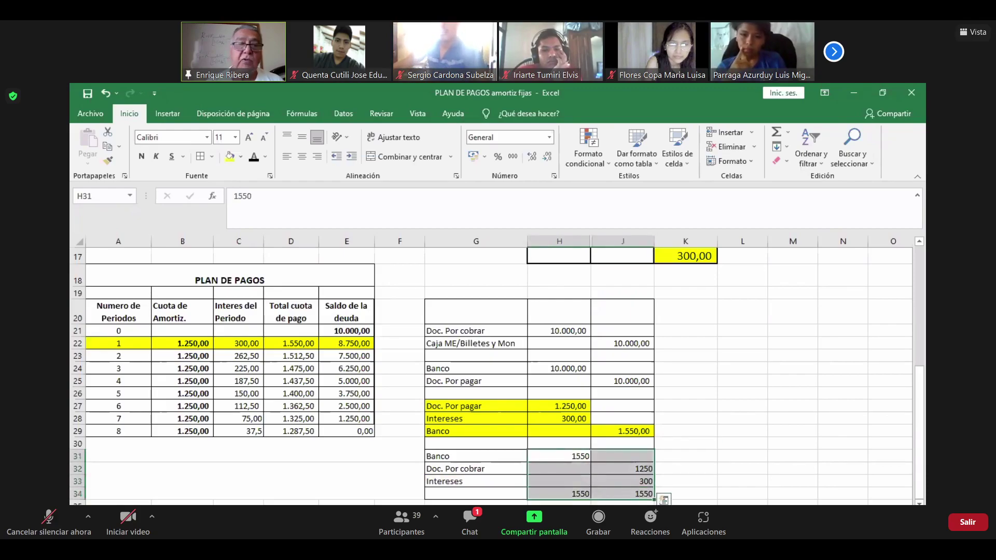
left_click(513, 155)
left_click(694, 456)
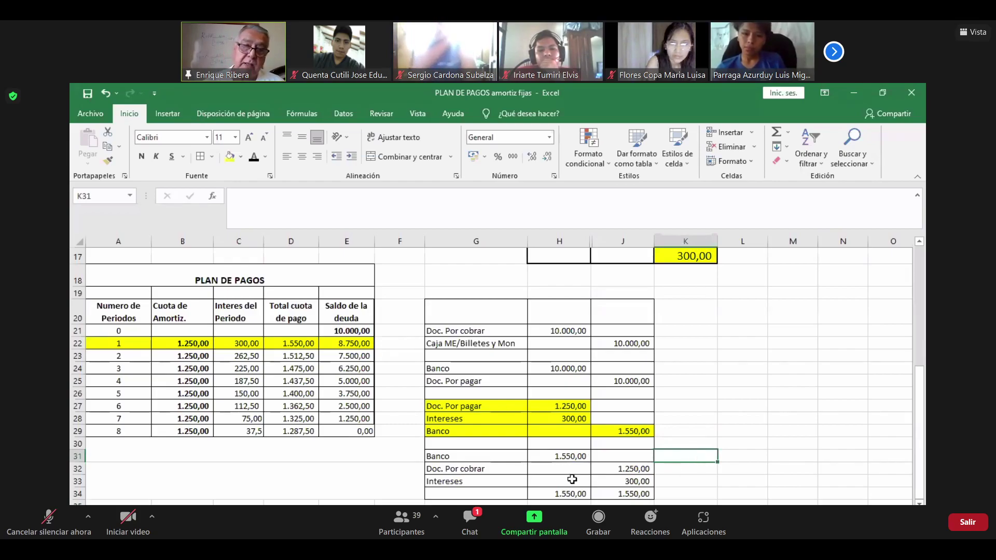
Step: Change the account name in G31 to "Banco/caja/Billetes" and select the entry's lines G31:J33
left_click(459, 459)
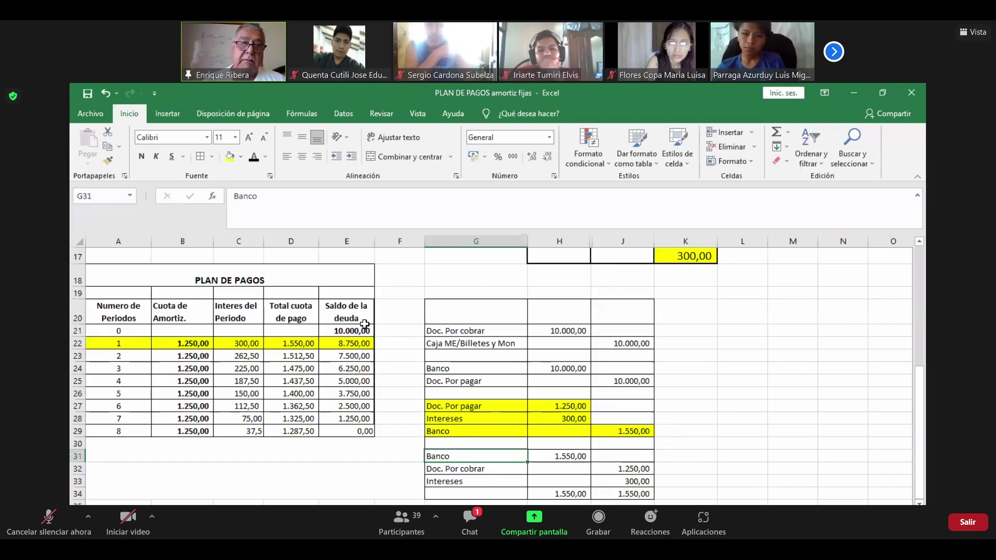
left_click(268, 193)
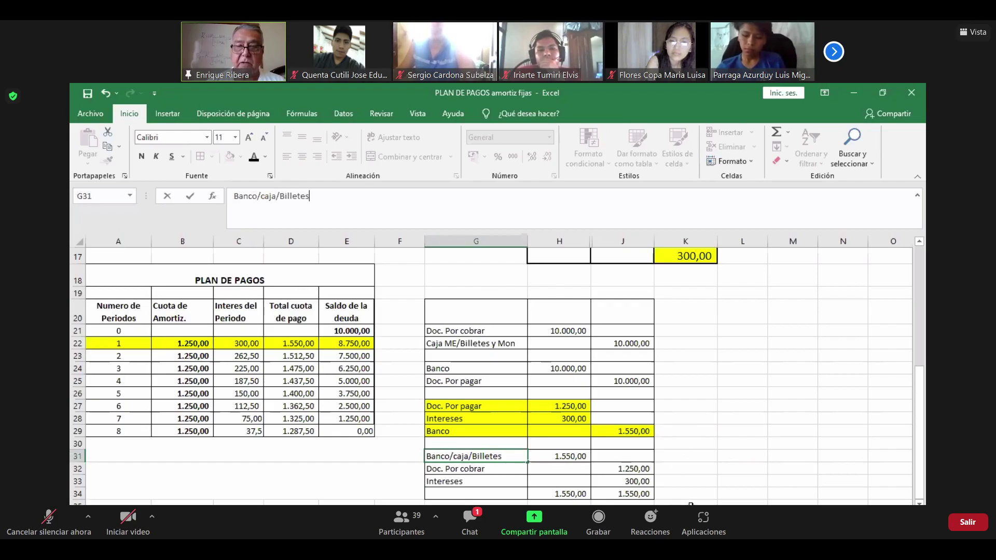
left_click(691, 503)
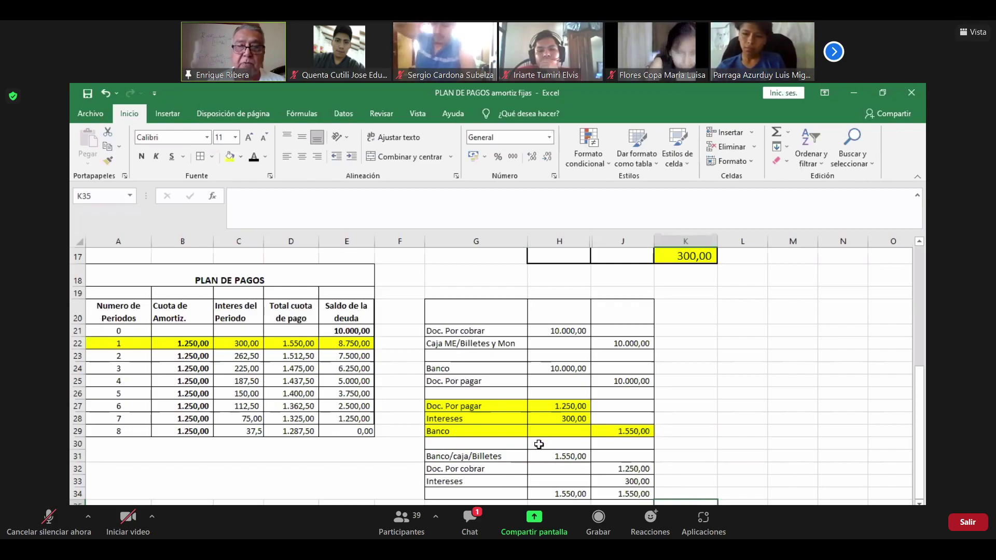
left_click_drag(434, 454, 613, 480)
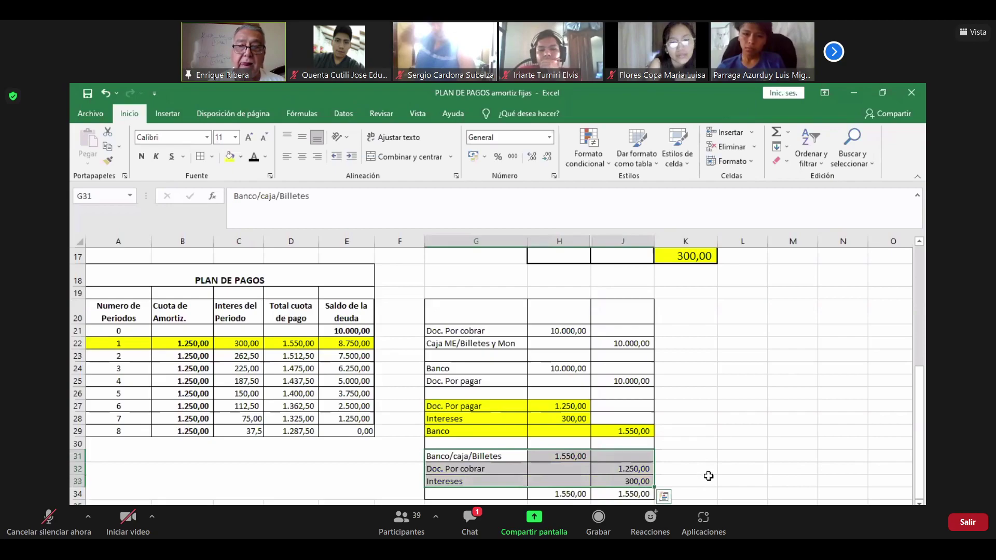
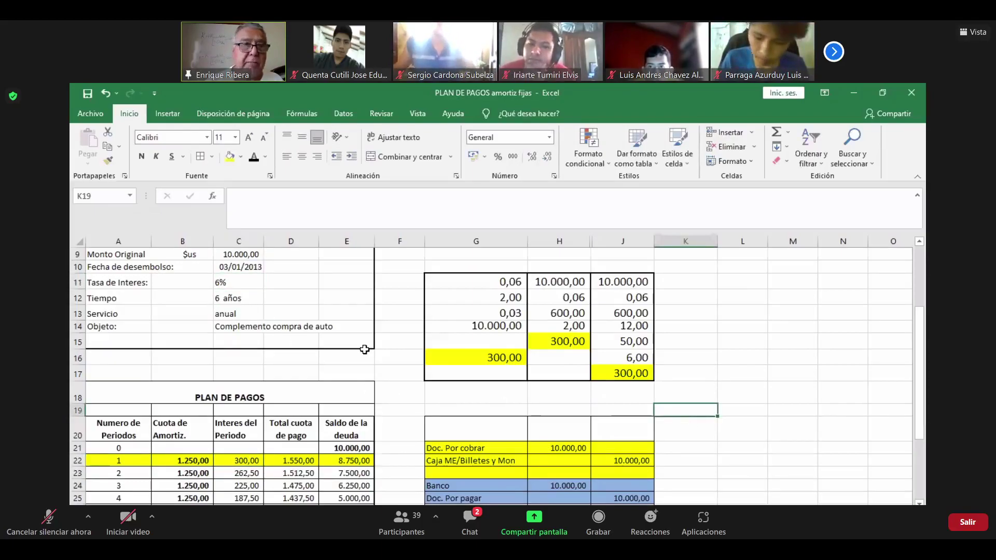
Step: Set the loan's Tiempo in C12 to "4 años" and its Servicio in C13 to semestral
left_click(237, 298)
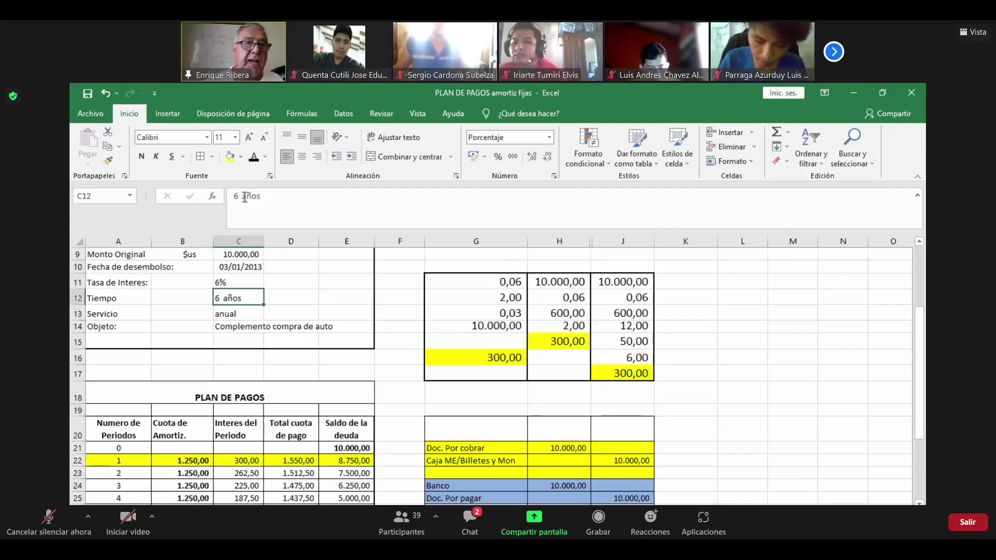
left_click(245, 197)
key("BackSpace")
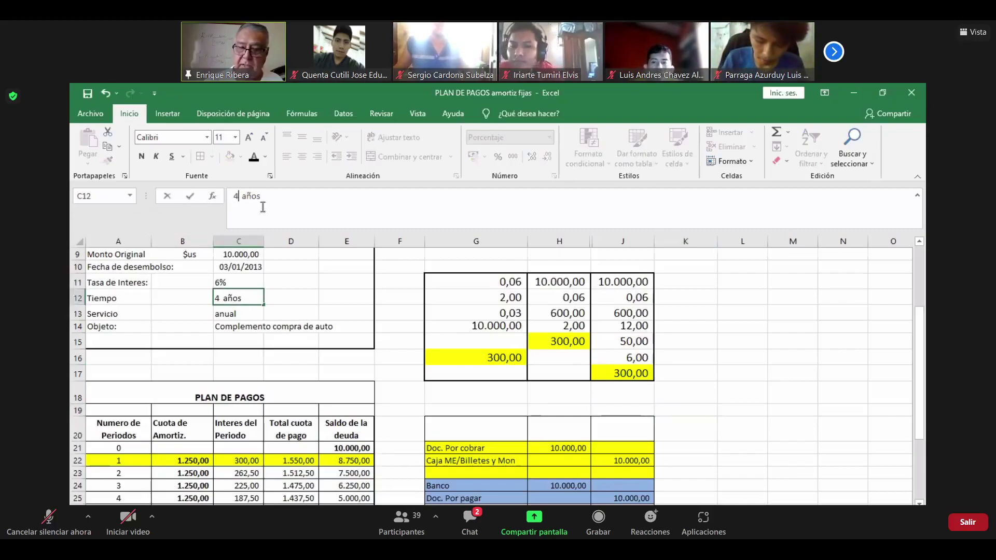
left_click(231, 311)
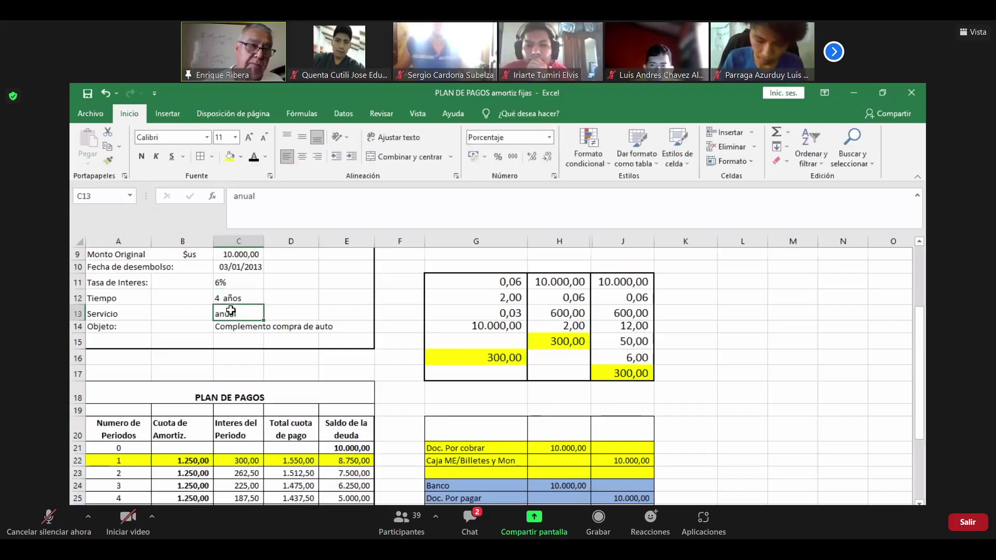
type("semestra")
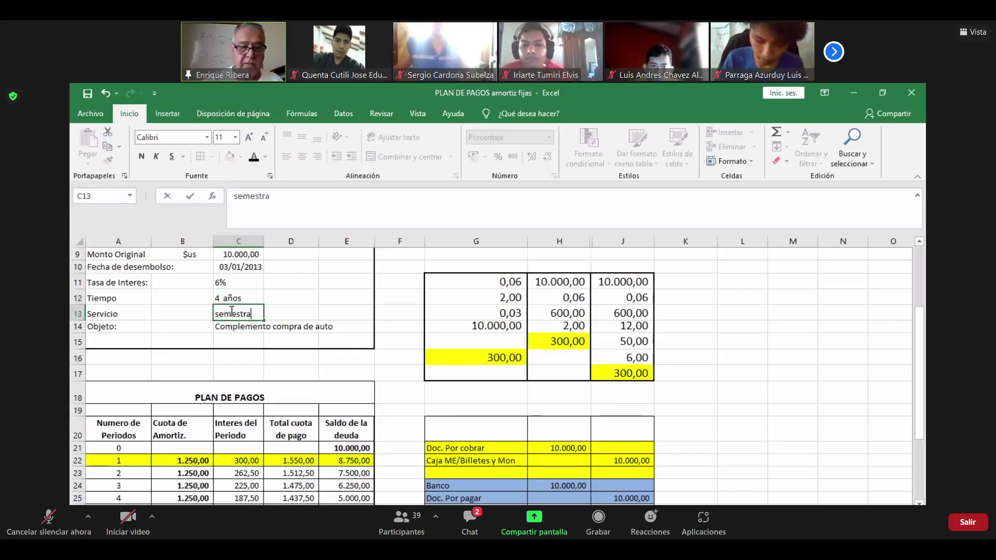